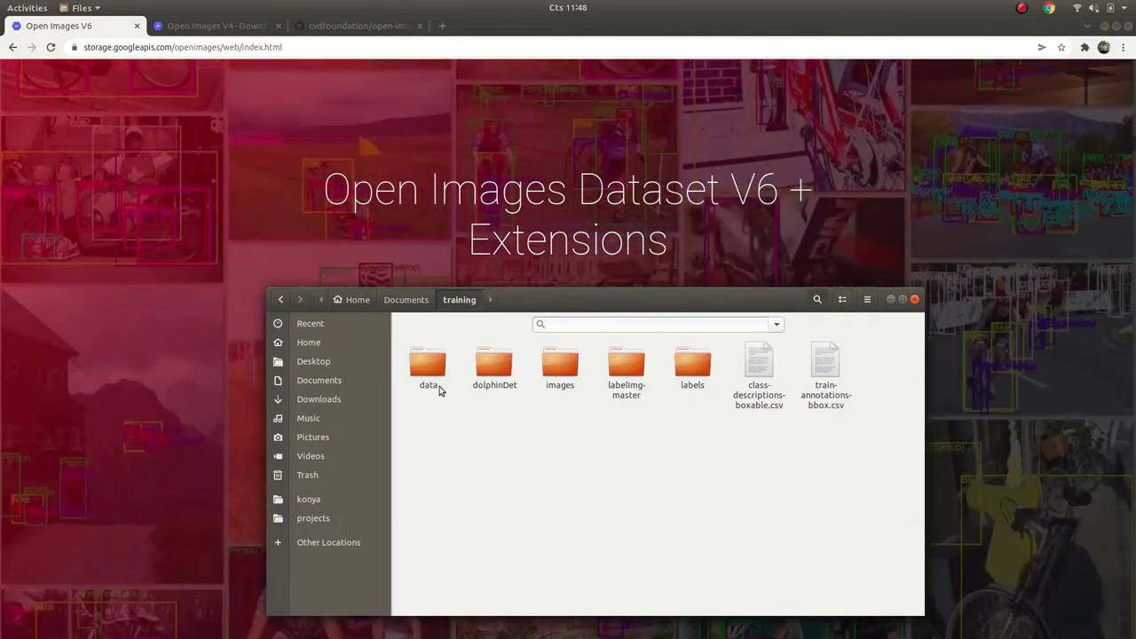
# - Open the data folder inside training to view its zebra images, and return to the training folder
pyautogui.doubleClick(435, 376)
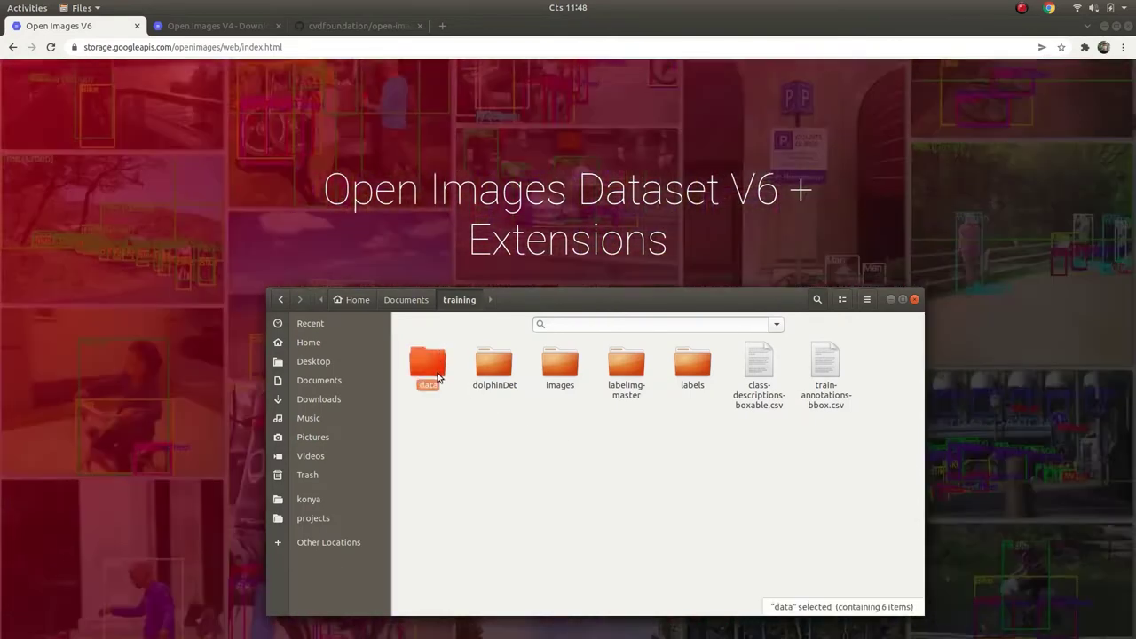
pyautogui.moveTo(754, 433); pyautogui.dragTo(489, 444)
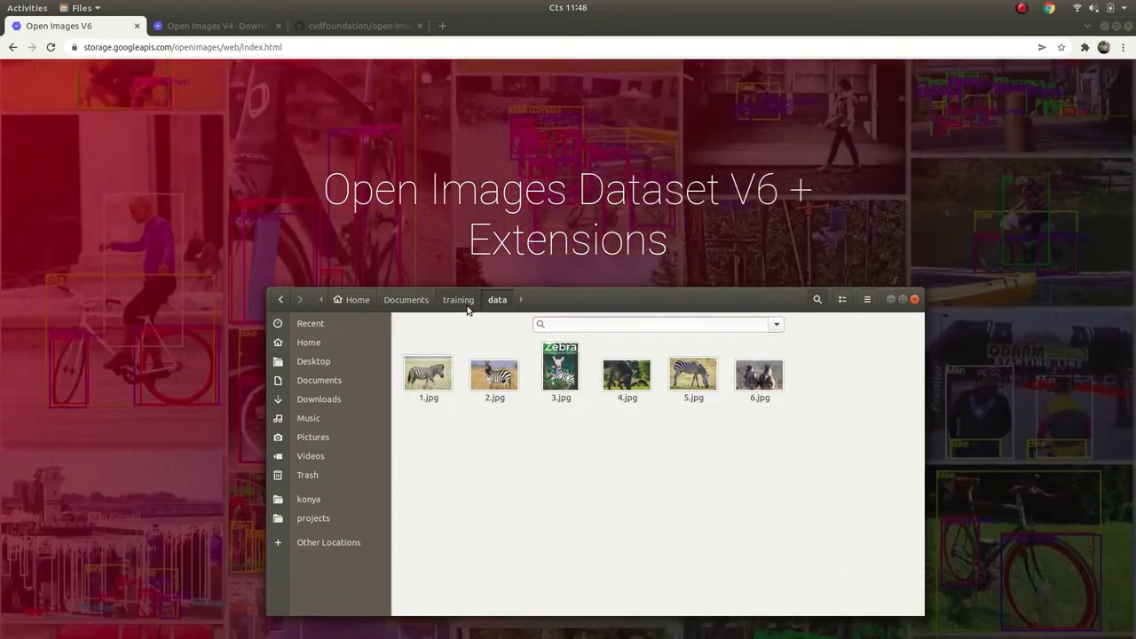
pyautogui.click(458, 299)
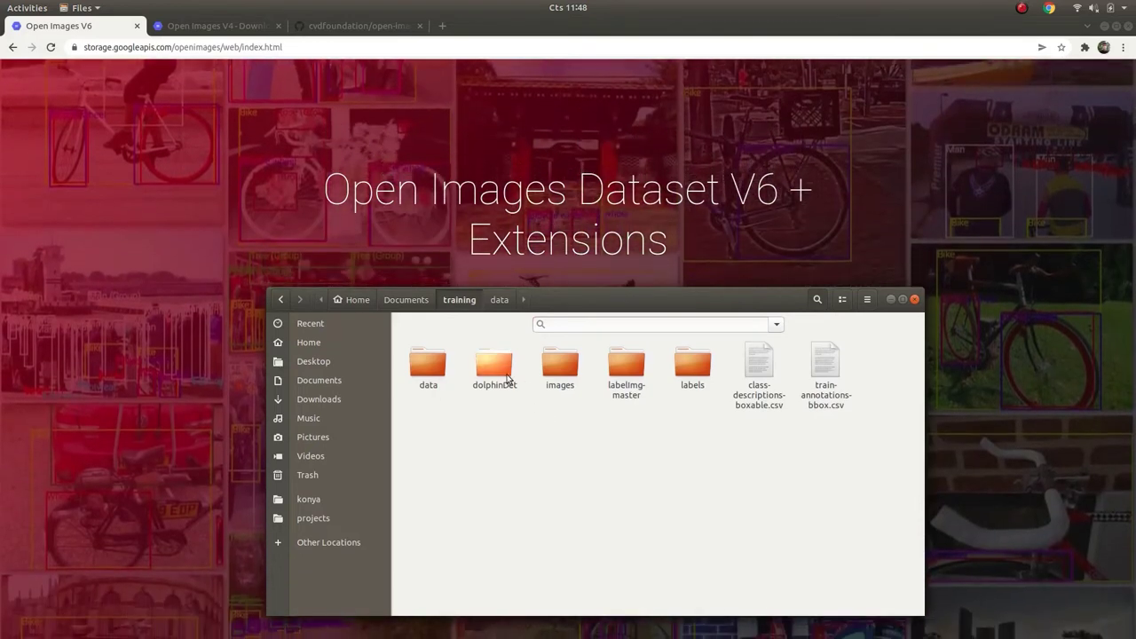
# - View the annotation in 3.txt from the labelImg-master folder, close the file, and return to the training folder
pyautogui.doubleClick(626, 373)
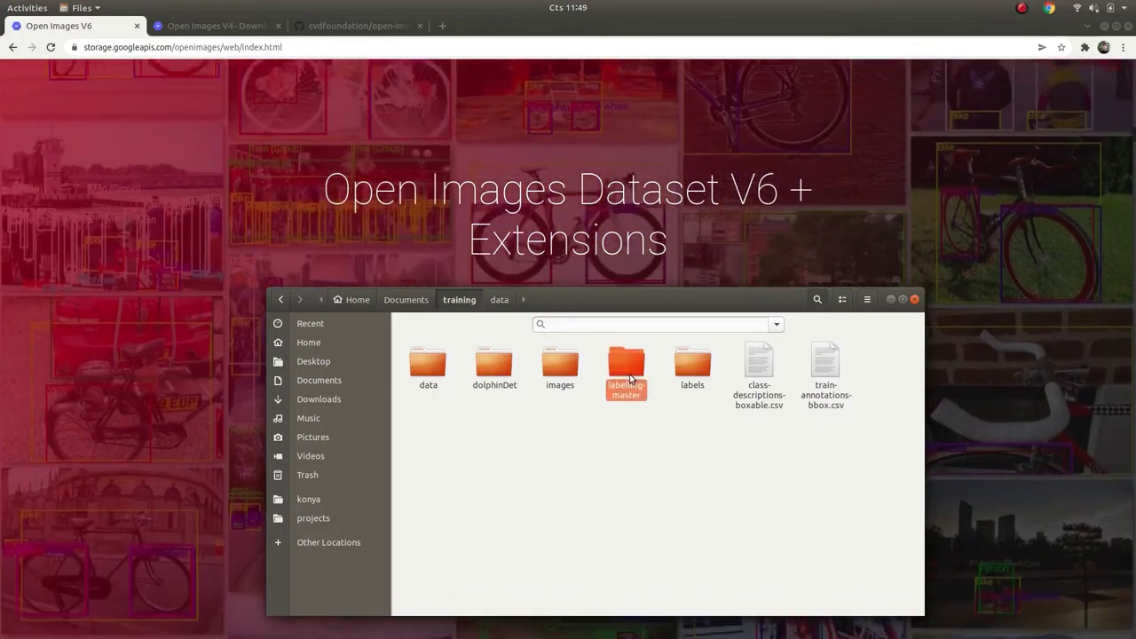
pyautogui.click(631, 425)
pyautogui.doubleClick(632, 428)
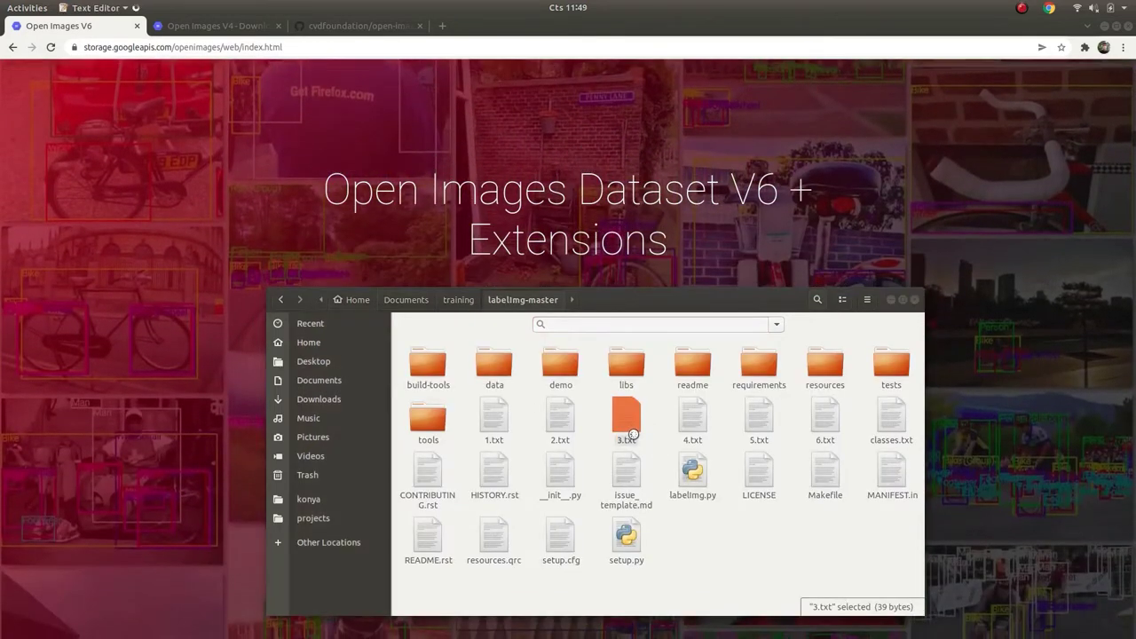
pyautogui.hotkey('ctrl', 'a')
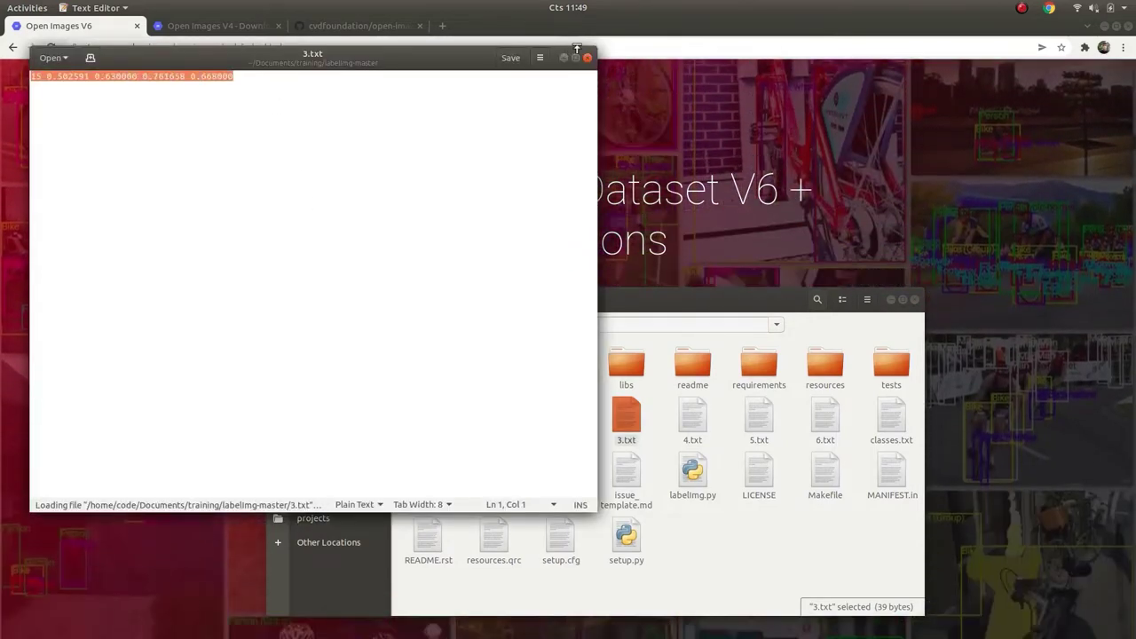
pyautogui.click(588, 59)
pyautogui.click(459, 299)
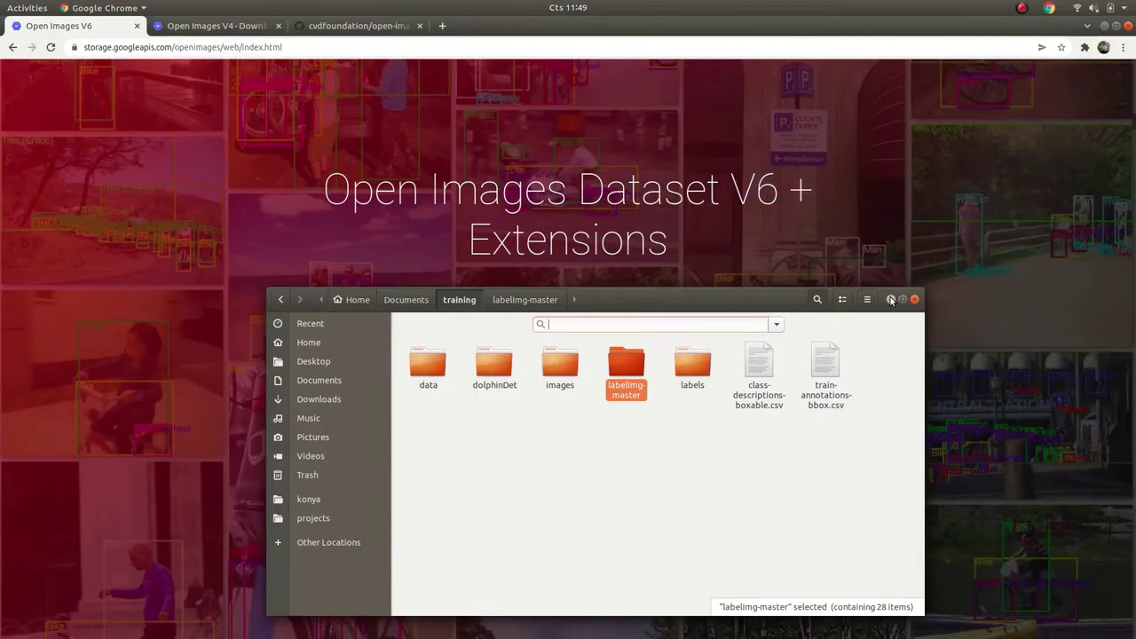
# - Switch to the Open Images page in Chrome, open the dataset explorer, and set the annotation type to Detection
pyautogui.click(606, 222)
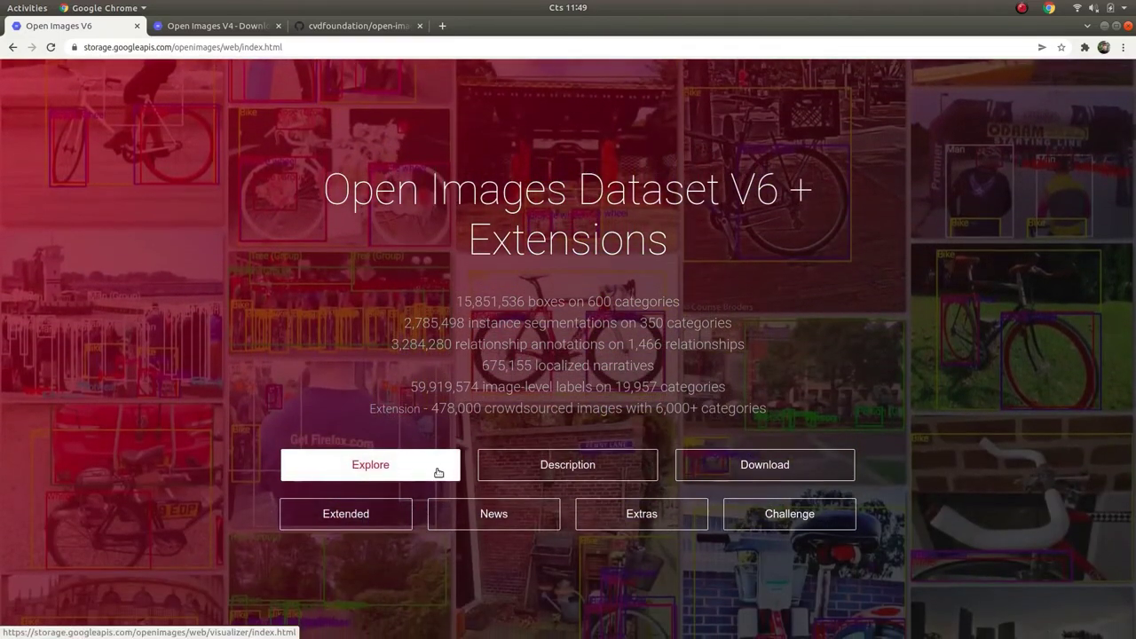
pyautogui.click(437, 470)
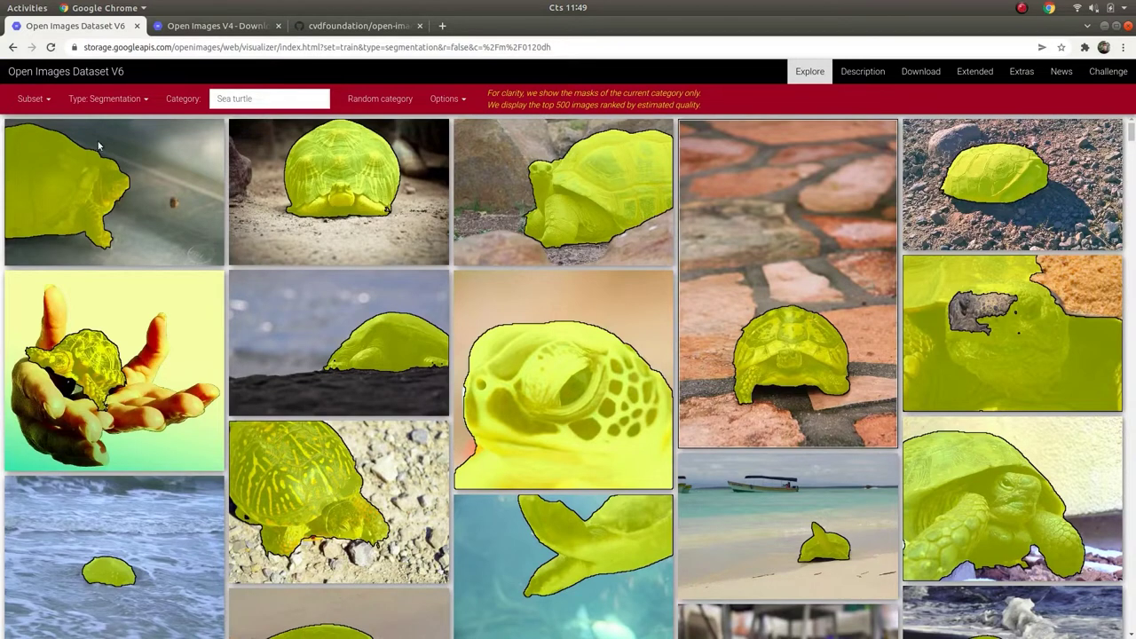
pyautogui.click(48, 100)
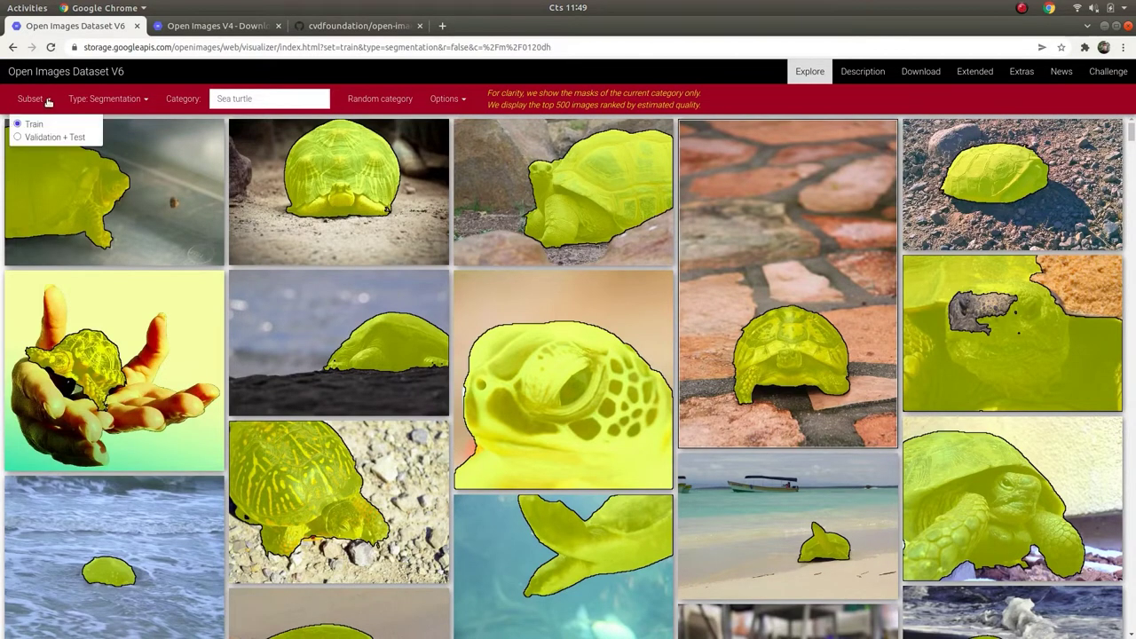
pyautogui.click(144, 100)
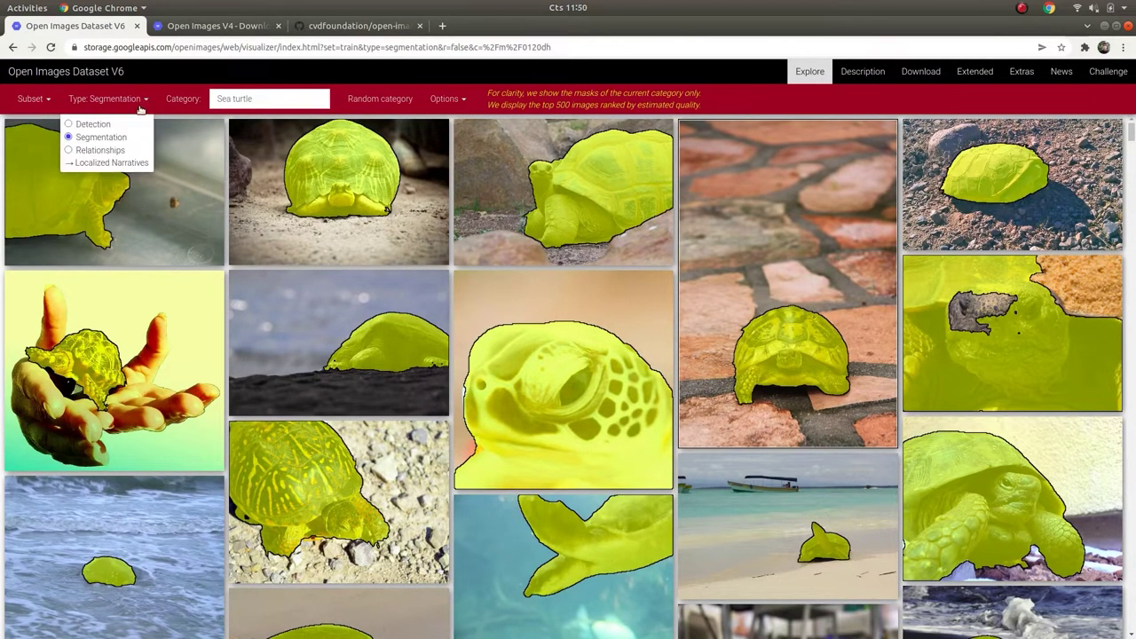
pyautogui.click(76, 125)
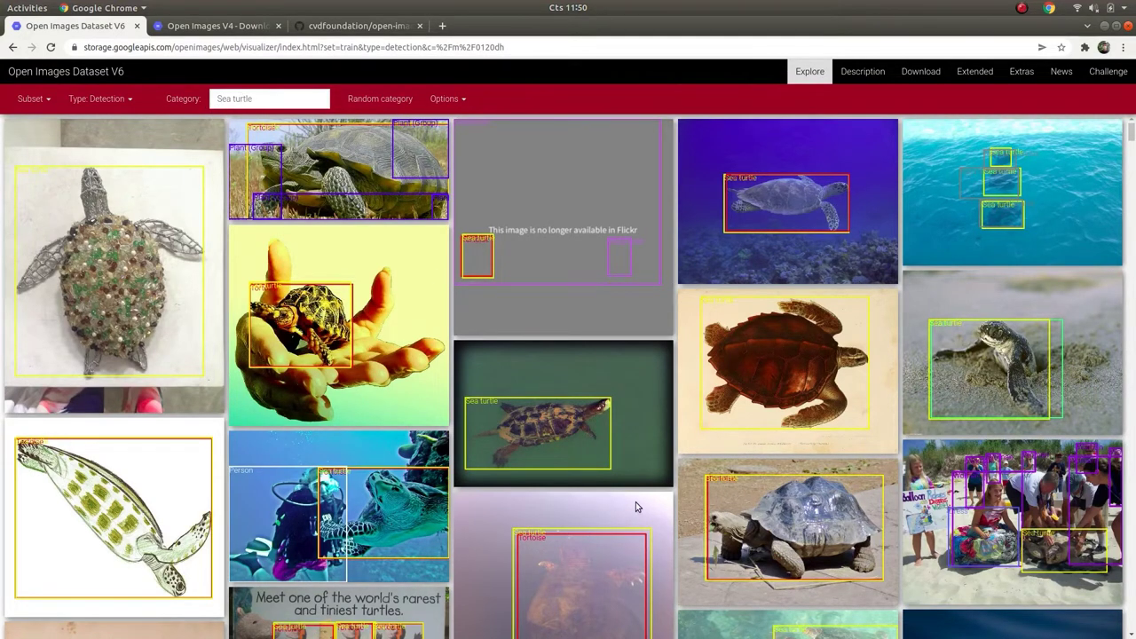
# - Look through the sea turtle detections and show the Zebra category in the explorer
pyautogui.scroll(-1, 635, 507)
pyautogui.scroll(-3, 583, 393)
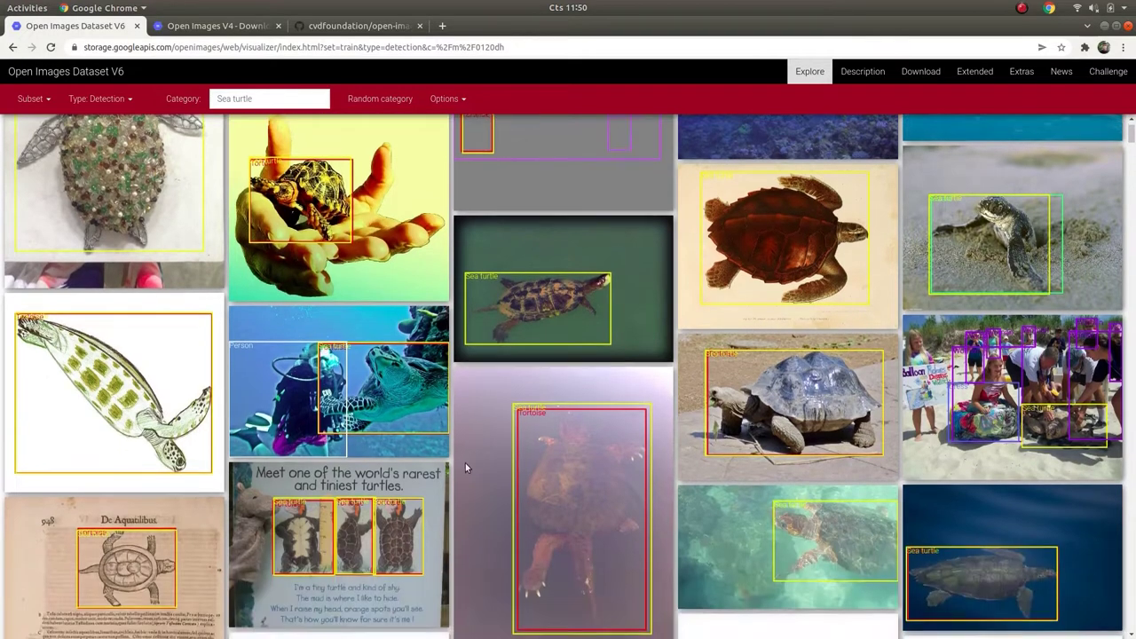
pyautogui.scroll(-4, 564, 433)
pyautogui.scroll(-5, 456, 405)
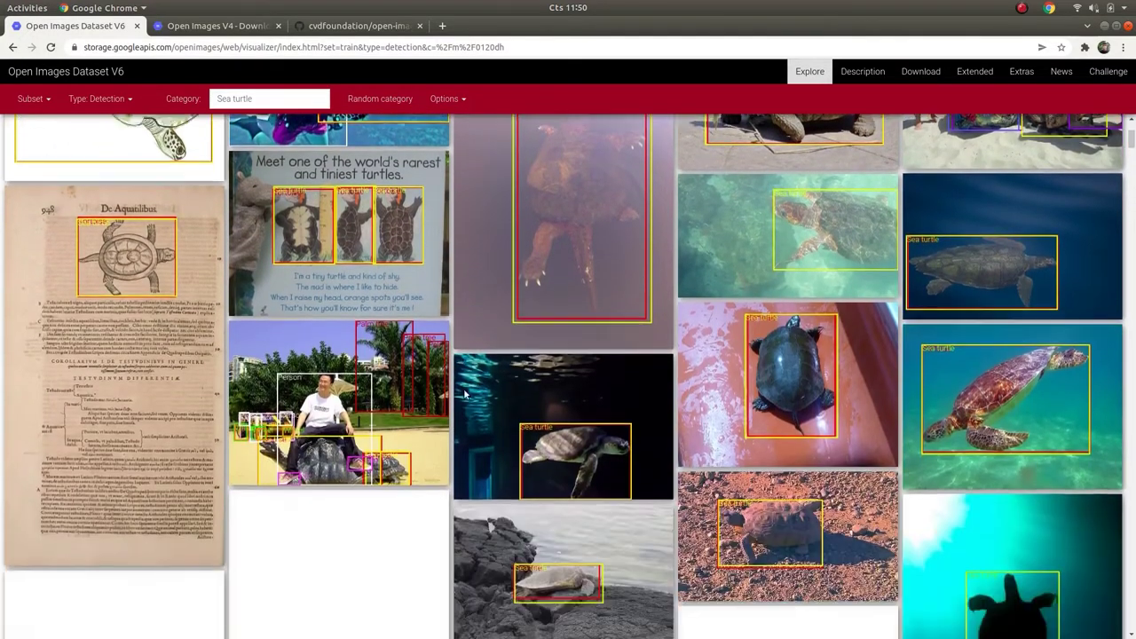
pyautogui.scroll(10, 497, 381)
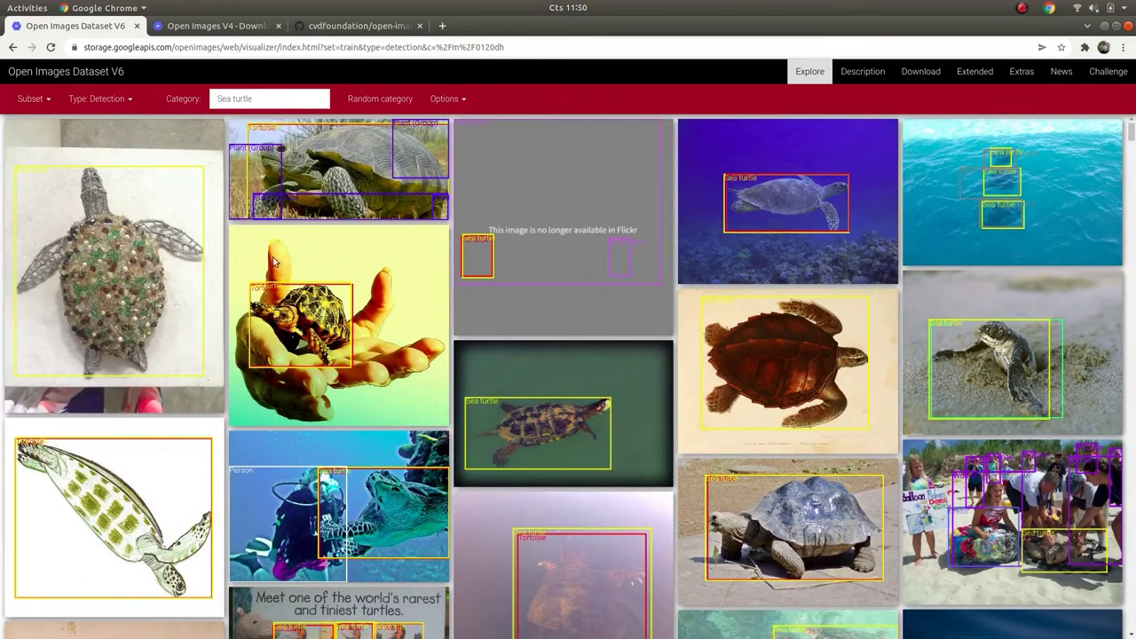
pyautogui.click(261, 98)
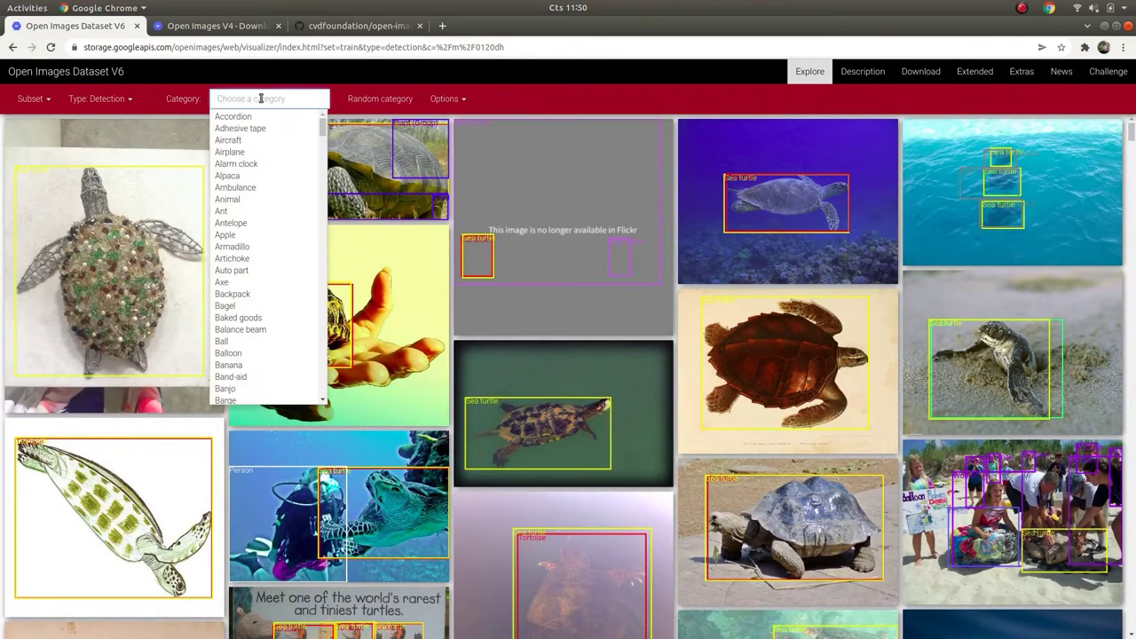
pyautogui.moveTo(322, 126); pyautogui.dragTo(293, 98)
pyautogui.write('zeb')
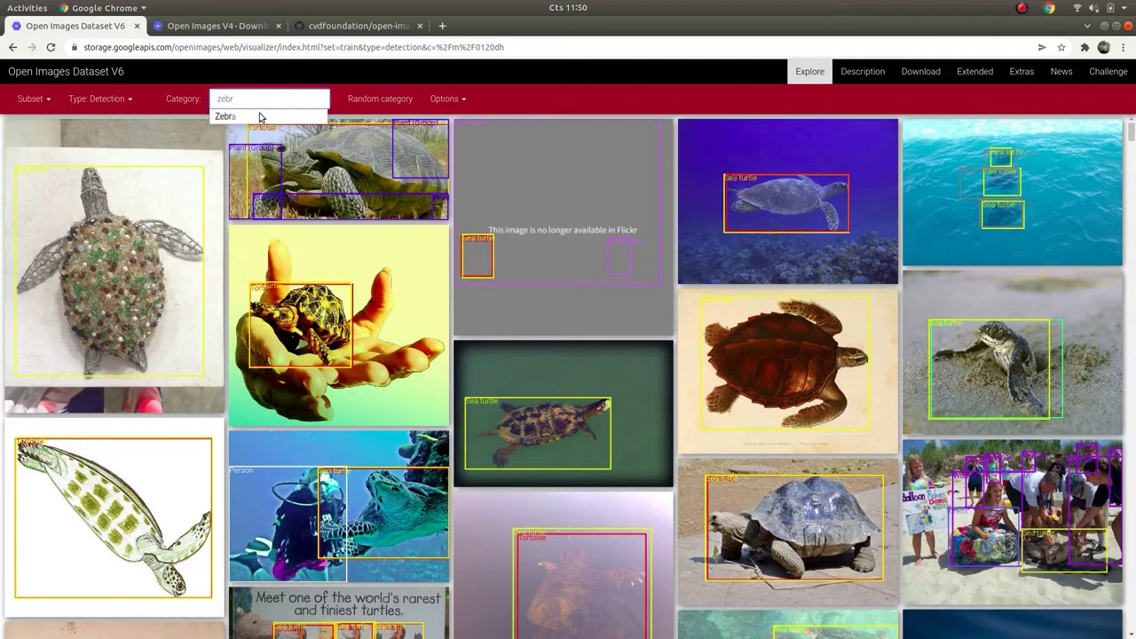
pyautogui.write('r')
pyautogui.click(260, 116)
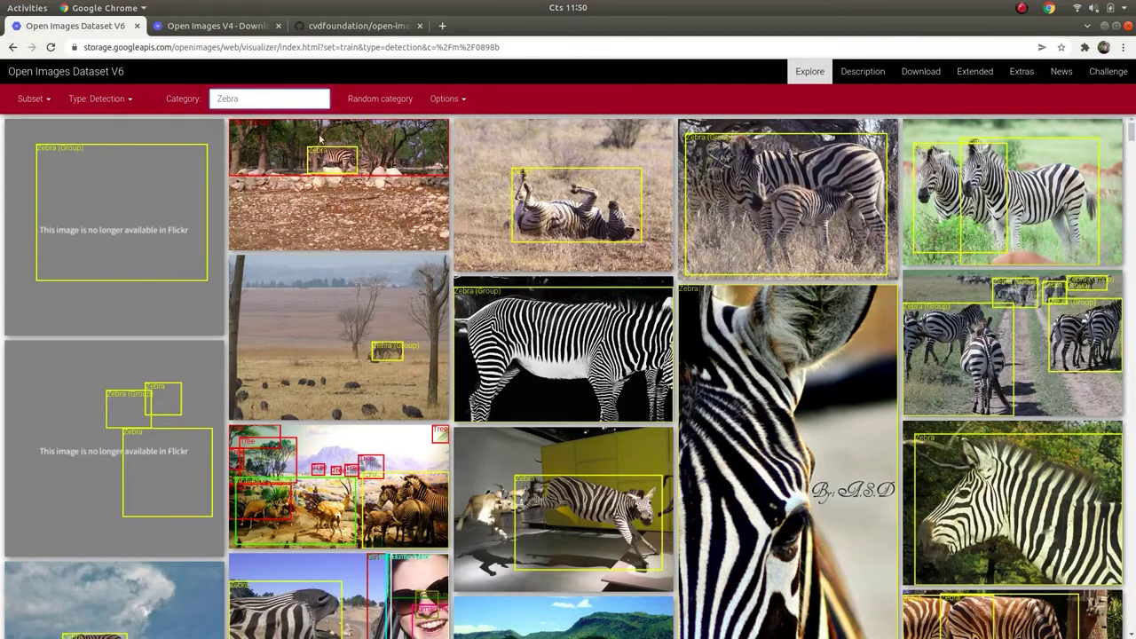
# - Switch the explorer to the Banjo category
pyautogui.click(243, 93)
pyautogui.scroll(-2, 252, 304)
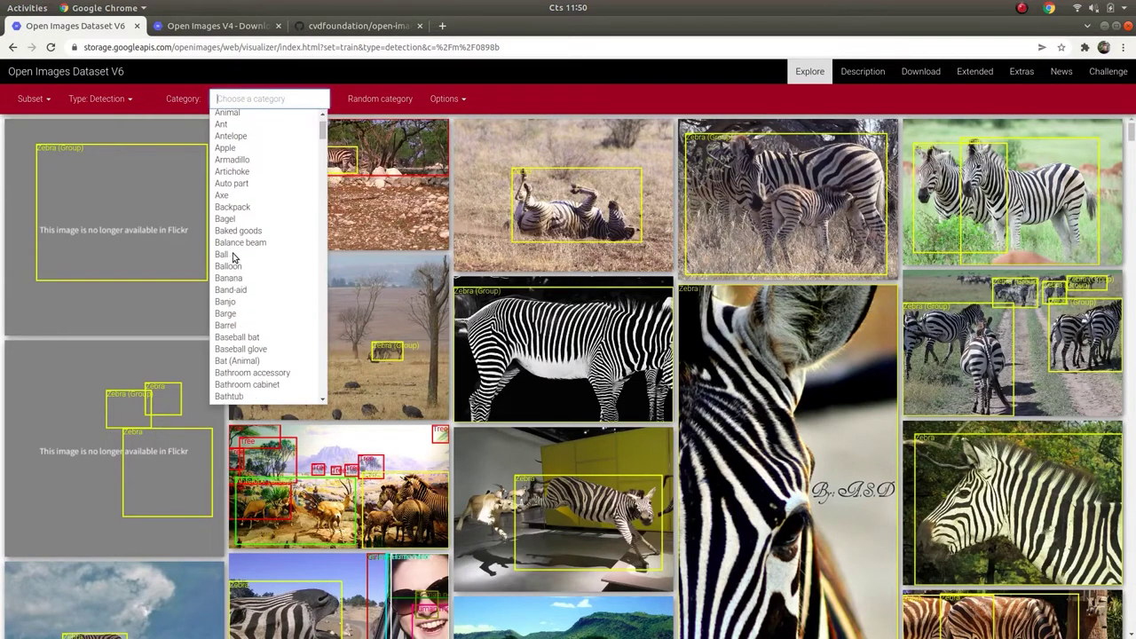
pyautogui.click(242, 296)
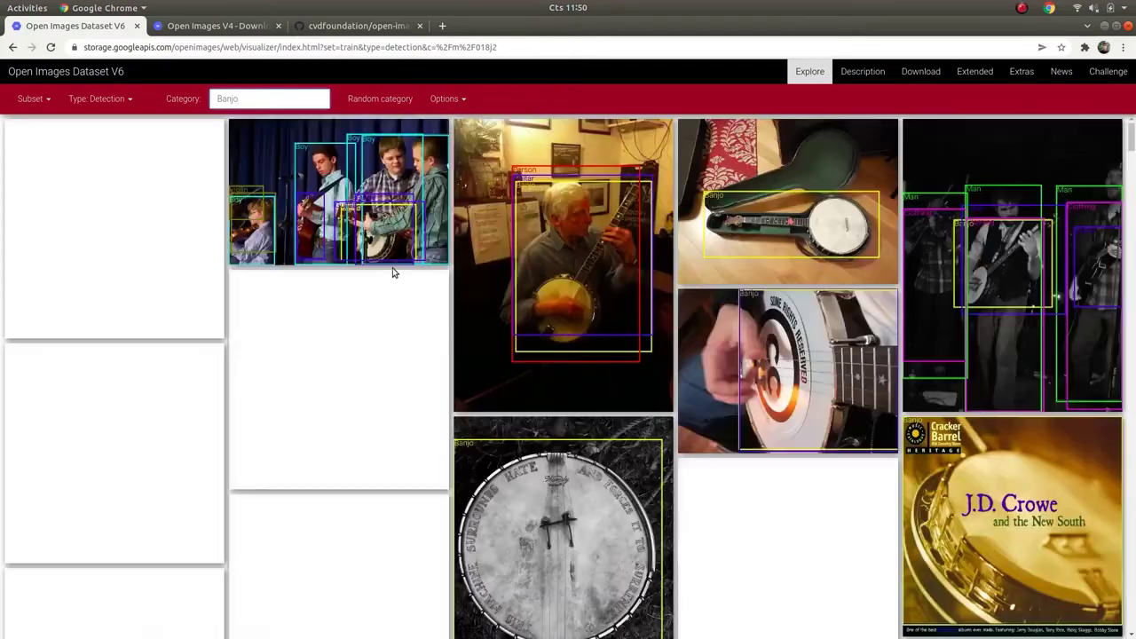
# - Browse the available categories, show the Dolphin category, and look through its annotated images
pyautogui.click(260, 102)
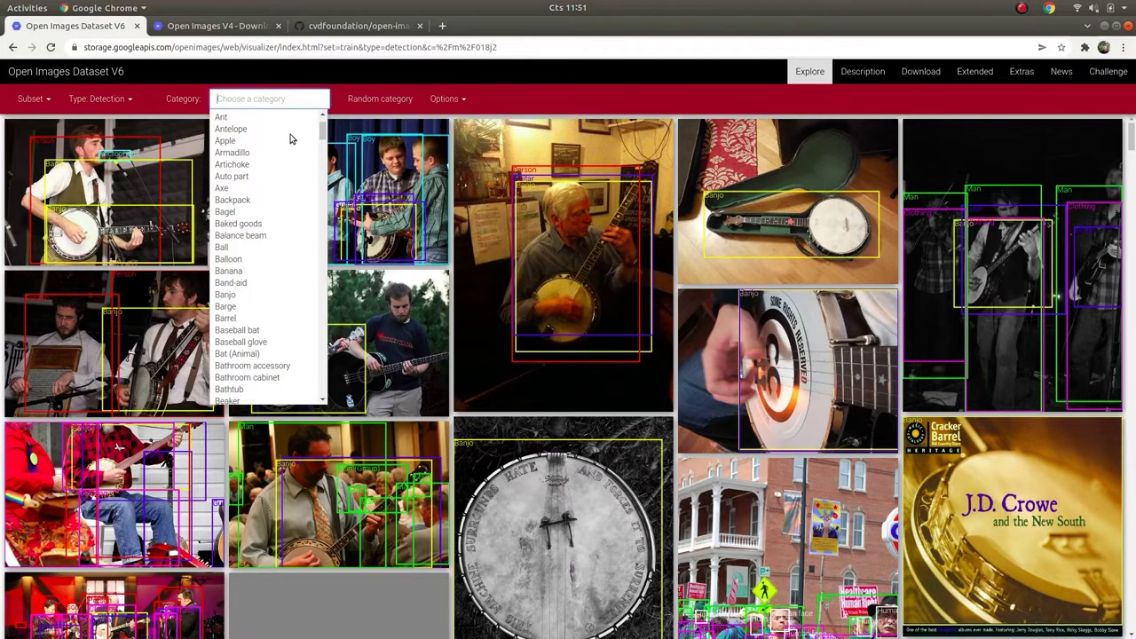
pyautogui.moveTo(322, 135); pyautogui.dragTo(328, 167)
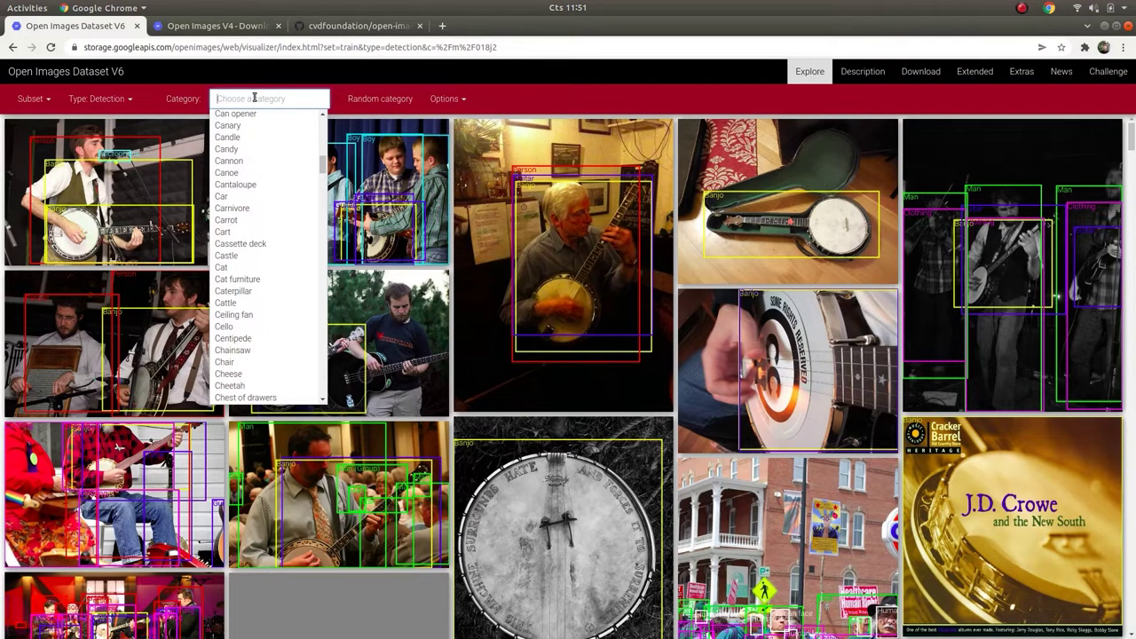
pyautogui.scroll(-4, 257, 218)
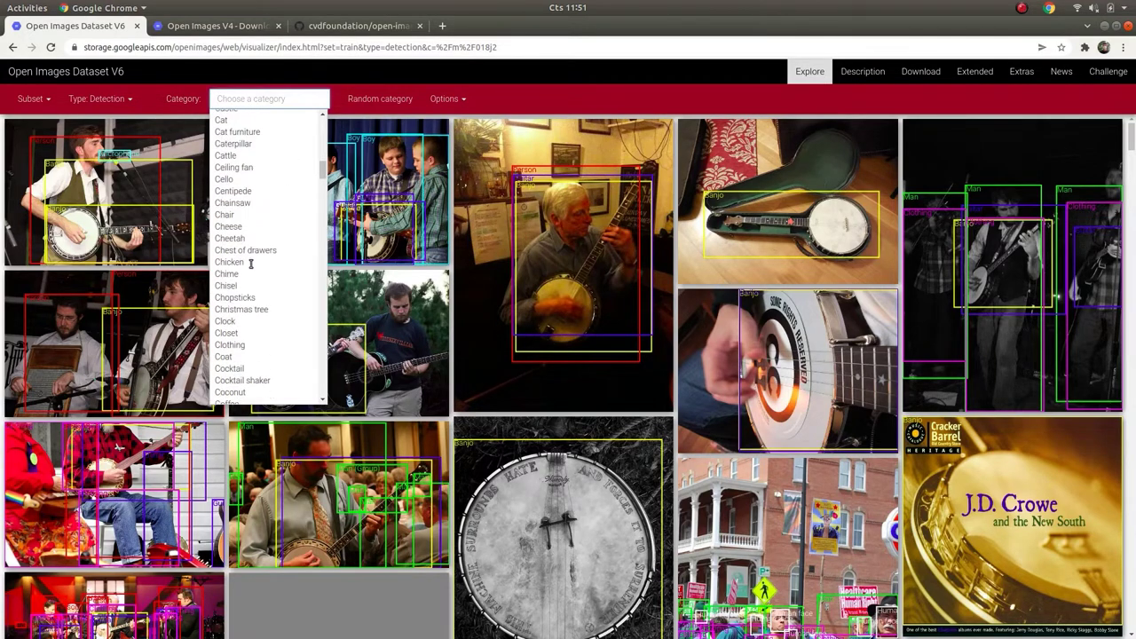
pyautogui.write('dol')
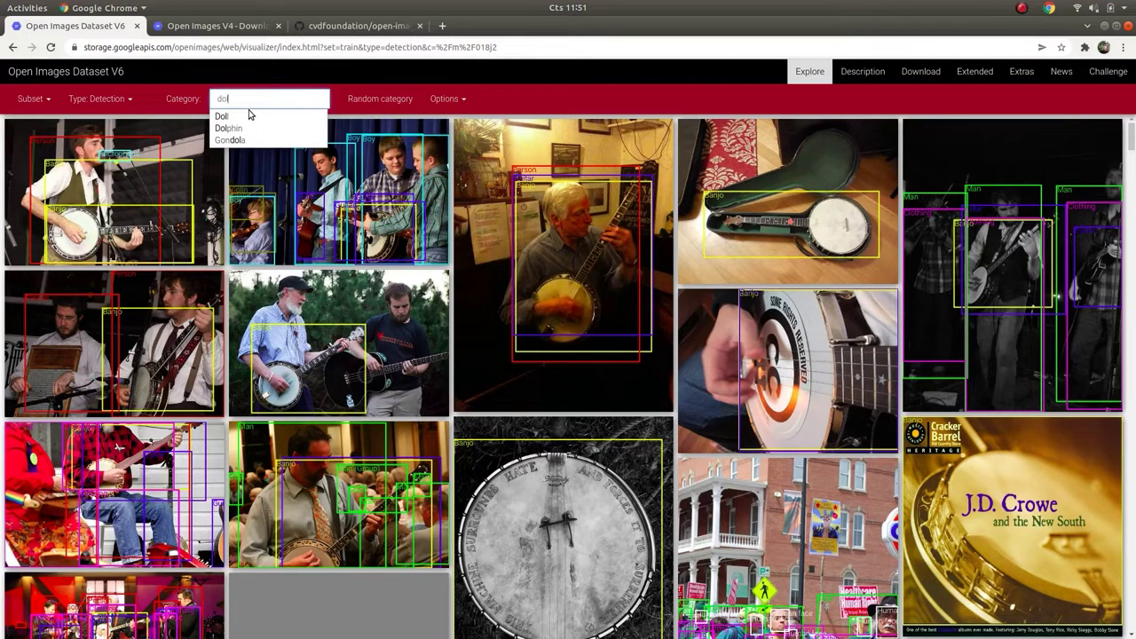
pyautogui.write('p')
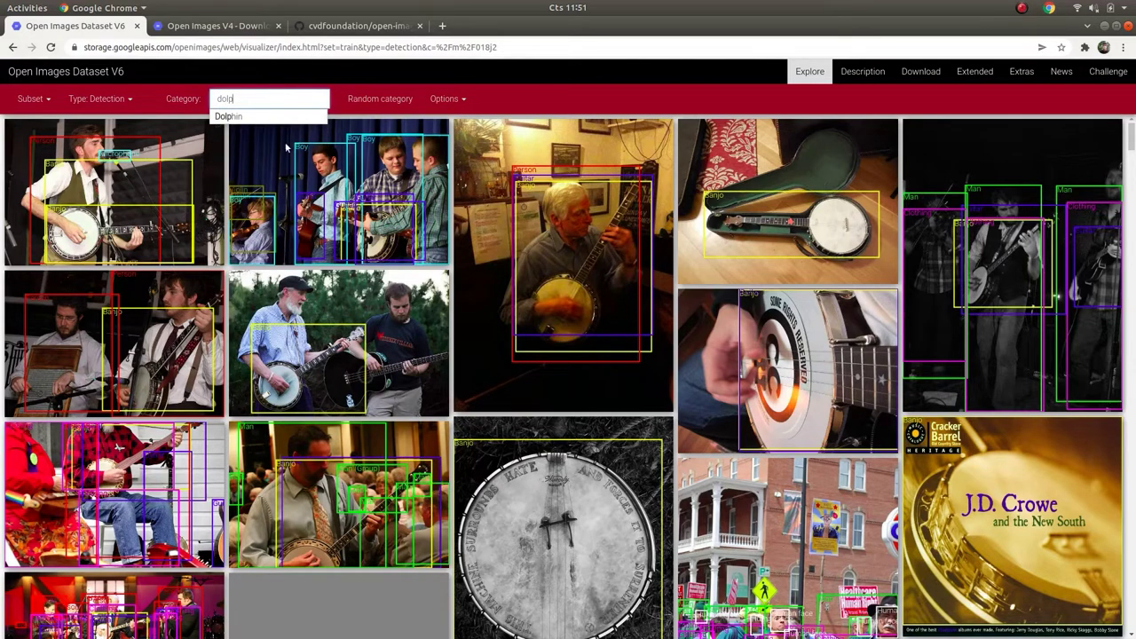
pyautogui.click(245, 118)
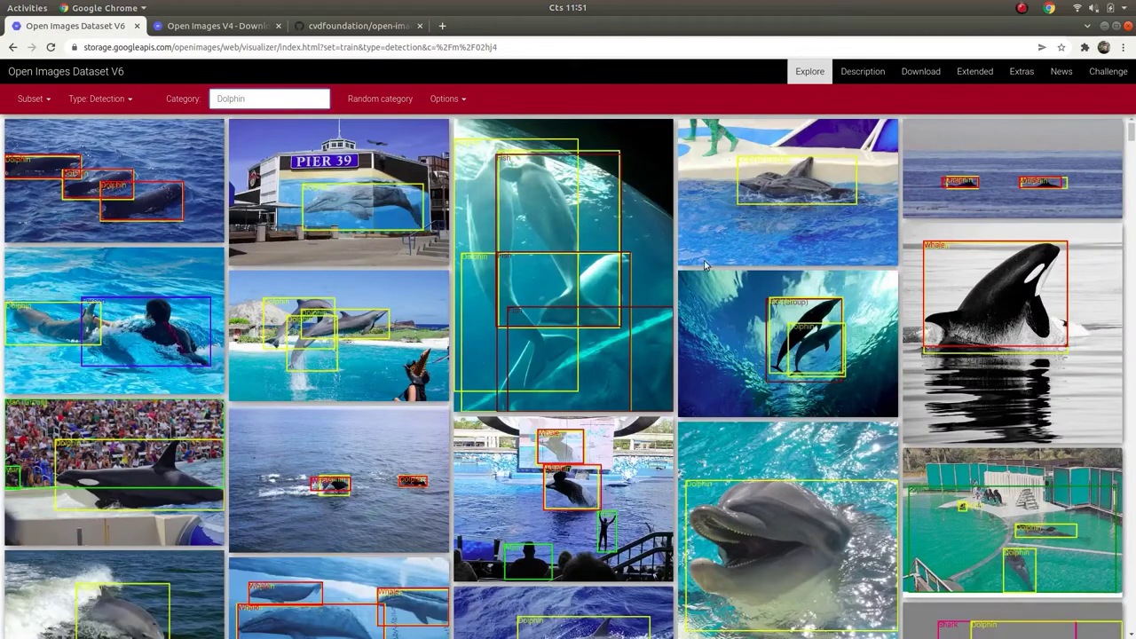
pyautogui.scroll(-5, 485, 434)
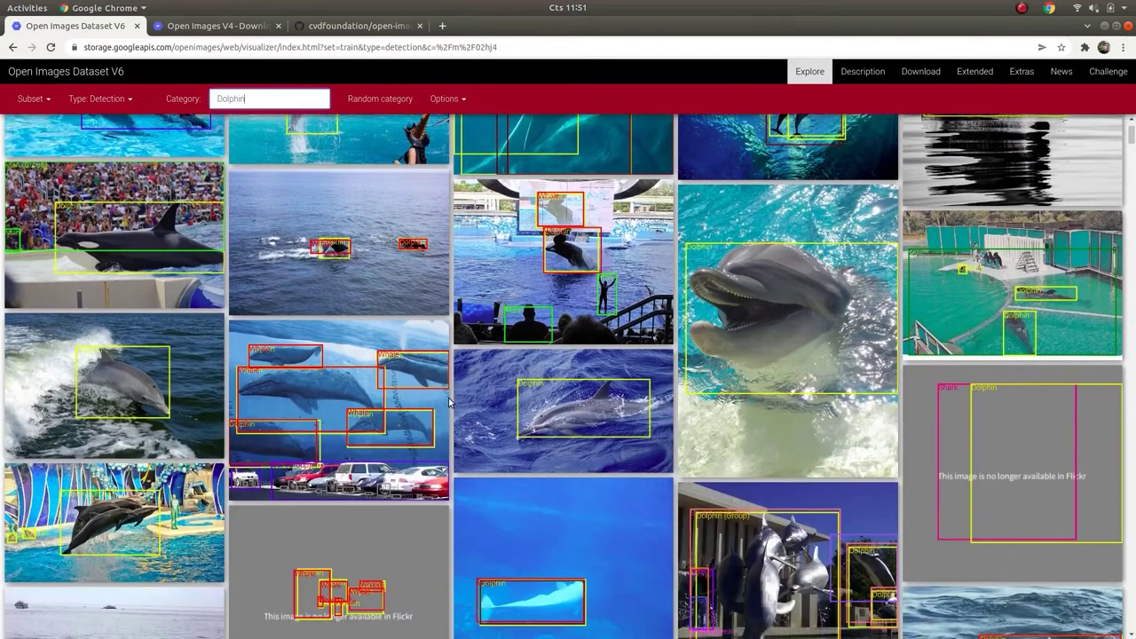
pyautogui.scroll(-1, 449, 402)
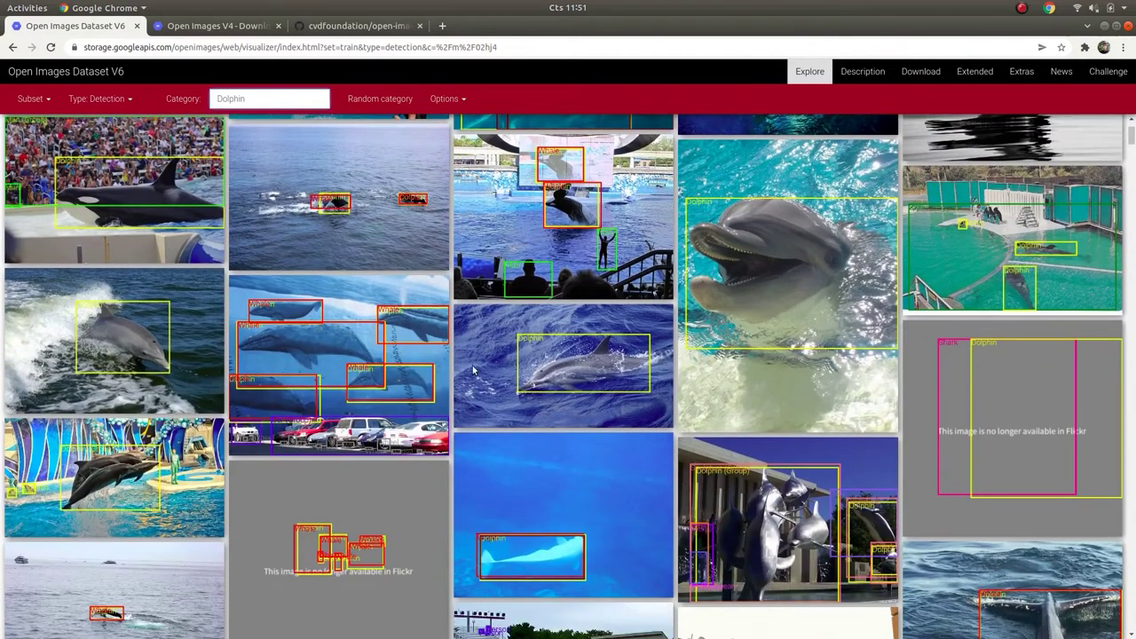
pyautogui.scroll(6, 371, 359)
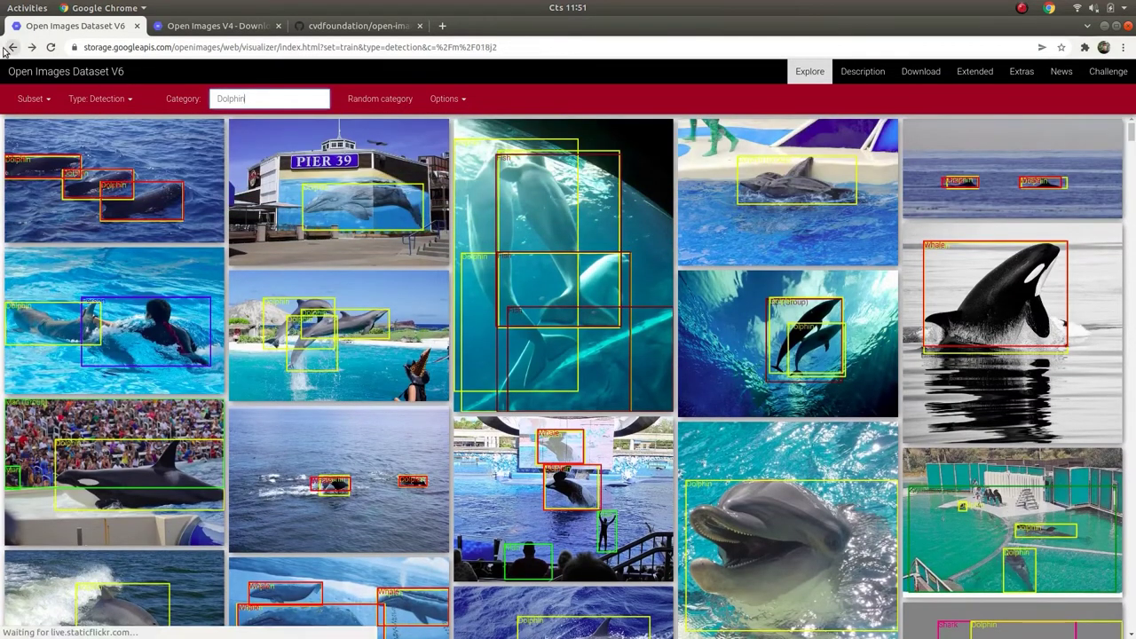
# - Return to the Open Images home page and open the dataset's V6 download page
pyautogui.click(39, 76)
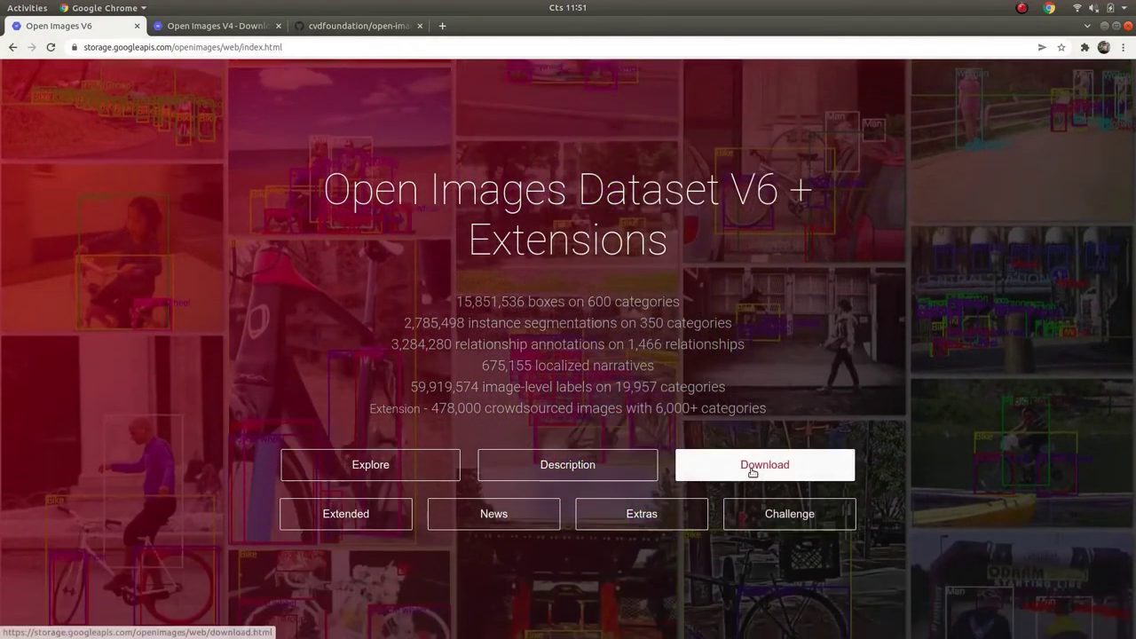
pyautogui.click(754, 464)
pyautogui.scroll(-5, 505, 444)
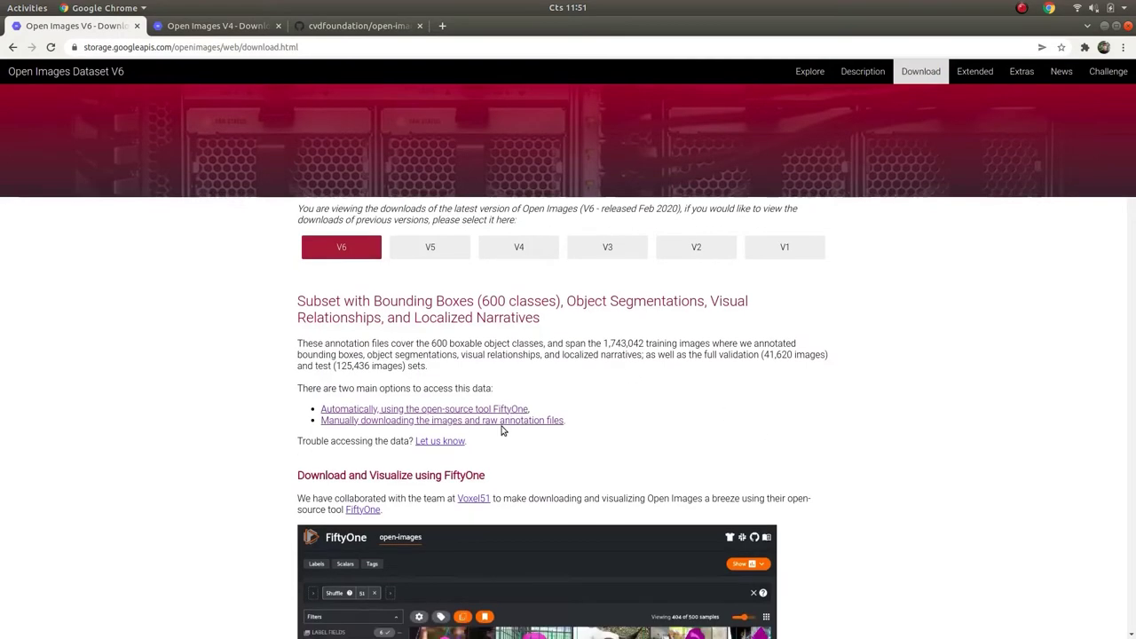
pyautogui.scroll(2, 417, 377)
pyautogui.scroll(2, 413, 373)
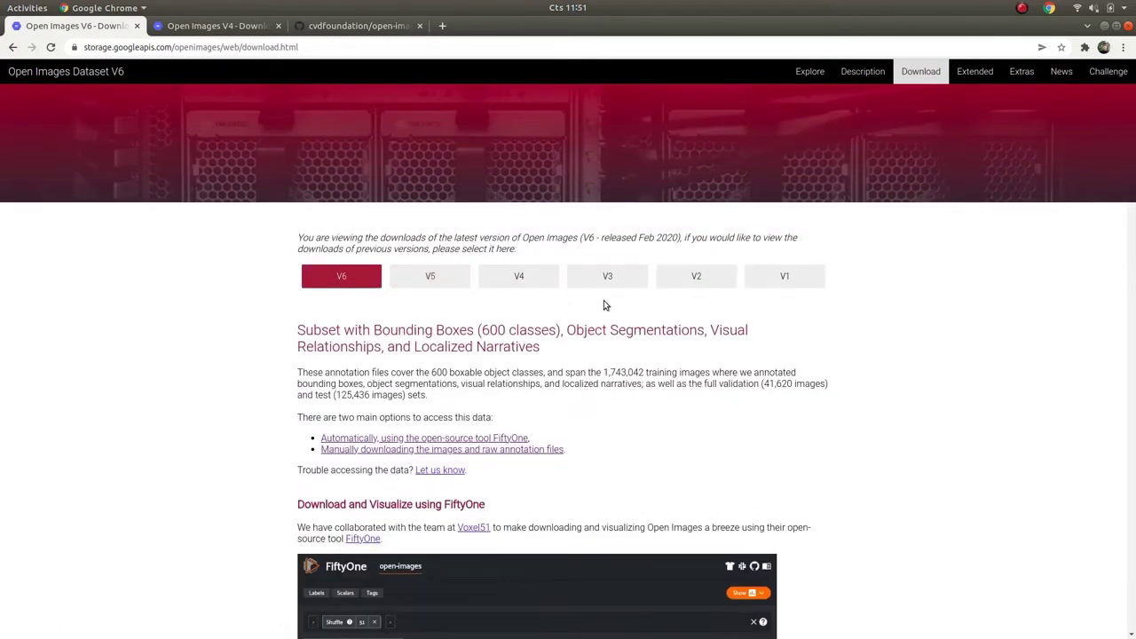
# - Check the V4 version of the downloads and return to the V6 download options
pyautogui.click(508, 290)
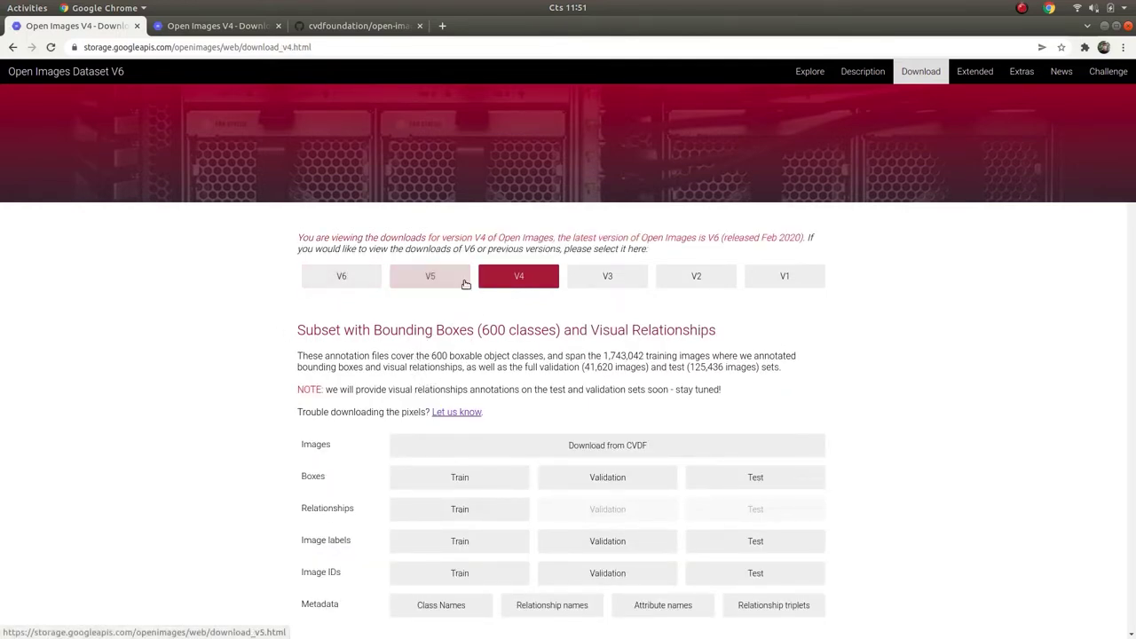
pyautogui.click(330, 282)
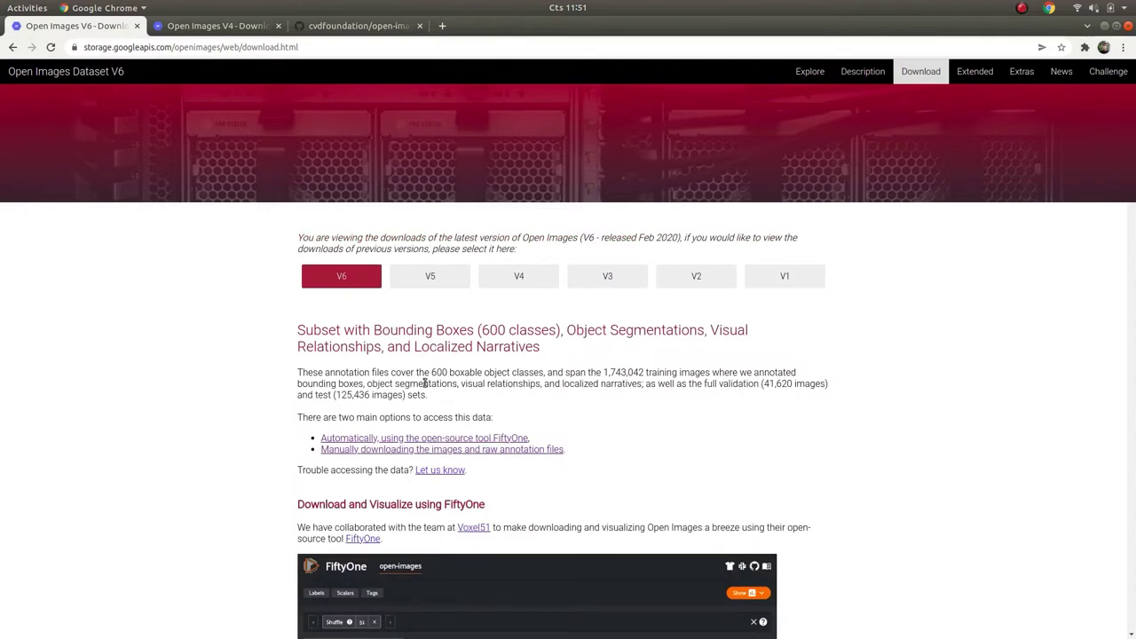
pyautogui.scroll(-2, 424, 383)
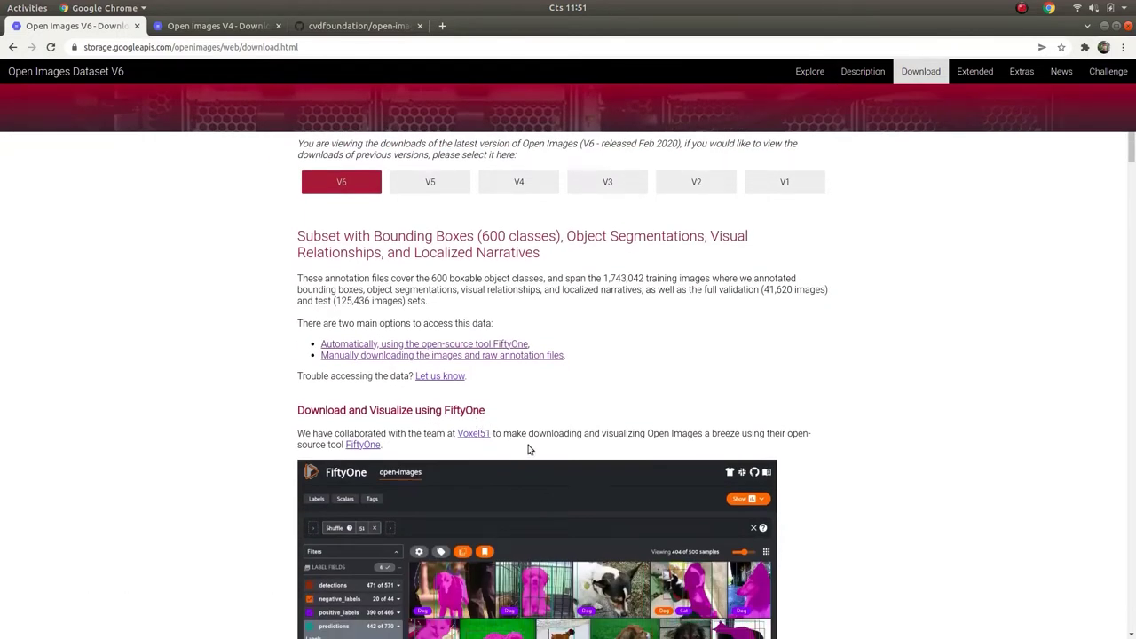
# - Review the FiftyOne download and visualization section of the V6 download page
pyautogui.doubleClick(463, 411)
pyautogui.scroll(-6, 530, 414)
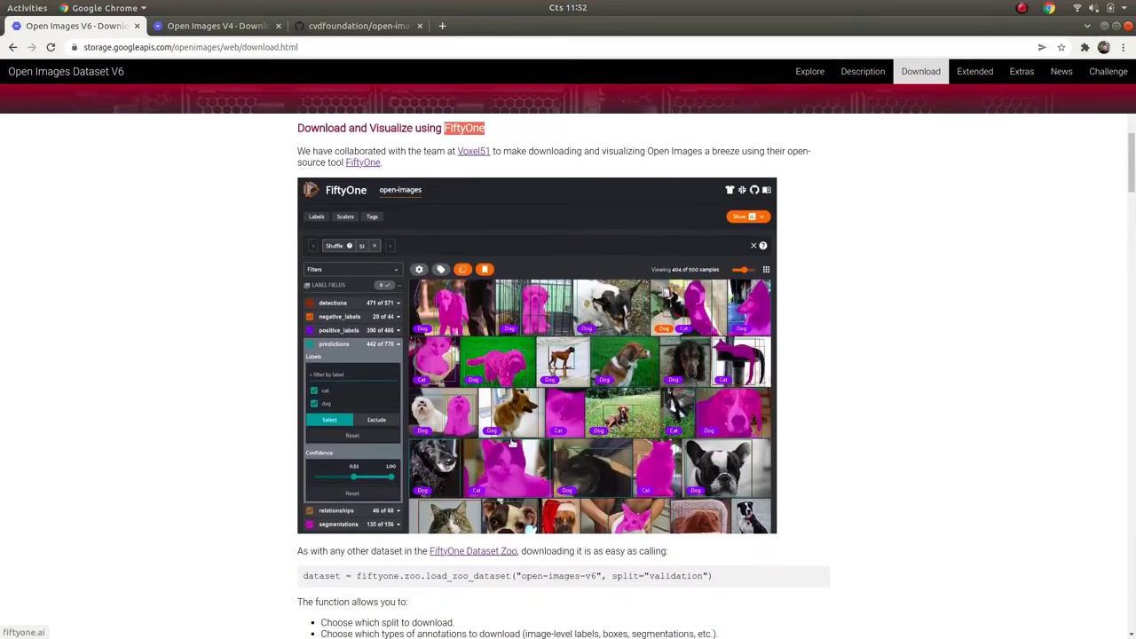
pyautogui.scroll(8, 511, 440)
pyautogui.scroll(-4, 514, 438)
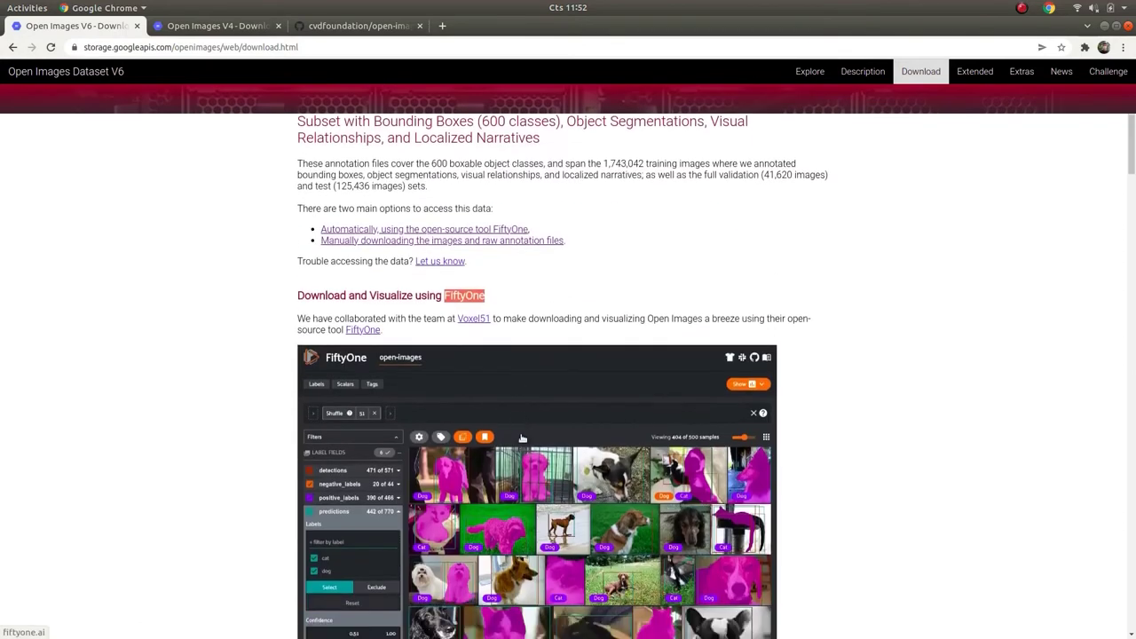
pyautogui.scroll(5, 522, 438)
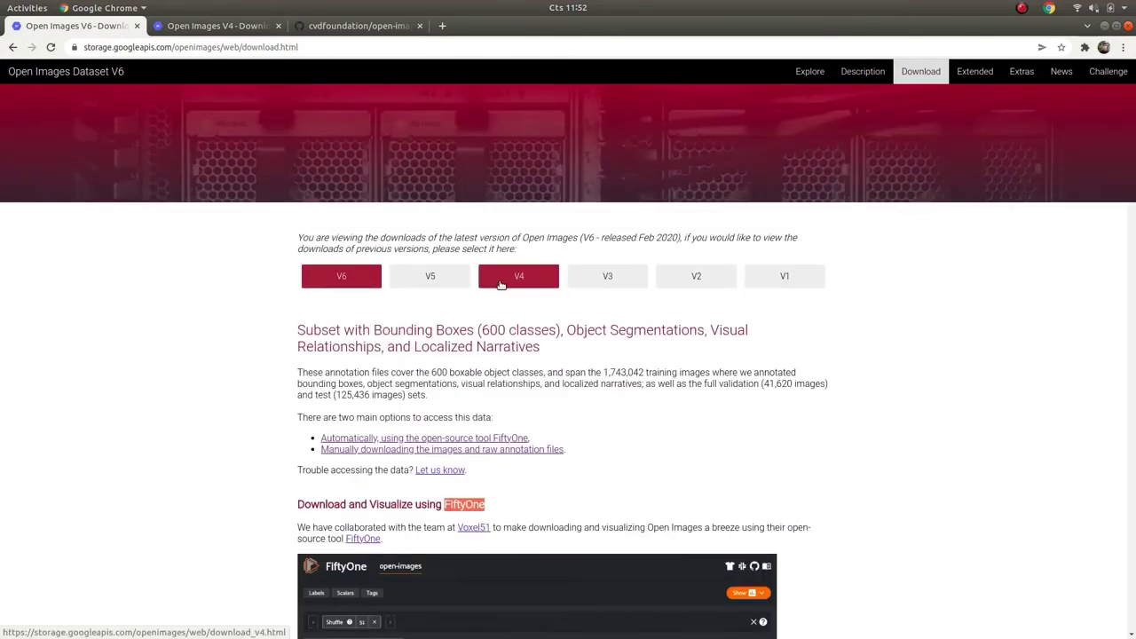
# - Open the V4 downloads and review the bounding-box subset covering 600 classes
pyautogui.click(499, 284)
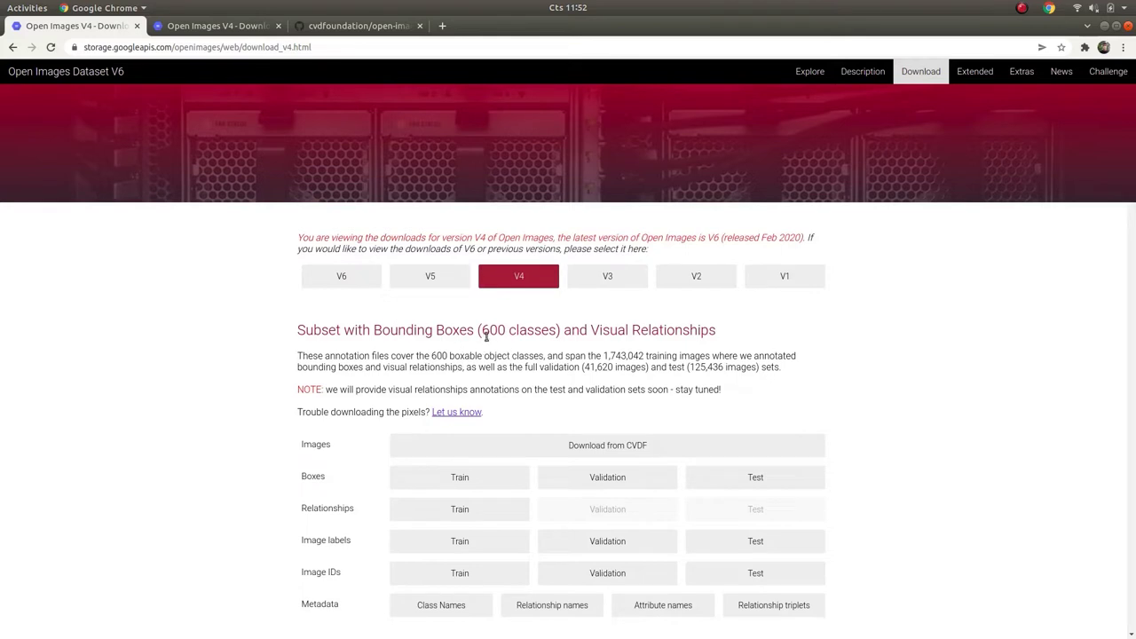
pyautogui.moveTo(487, 335); pyautogui.dragTo(549, 329)
pyautogui.click(545, 330)
pyautogui.doubleClick(492, 329)
pyautogui.scroll(-1, 506, 384)
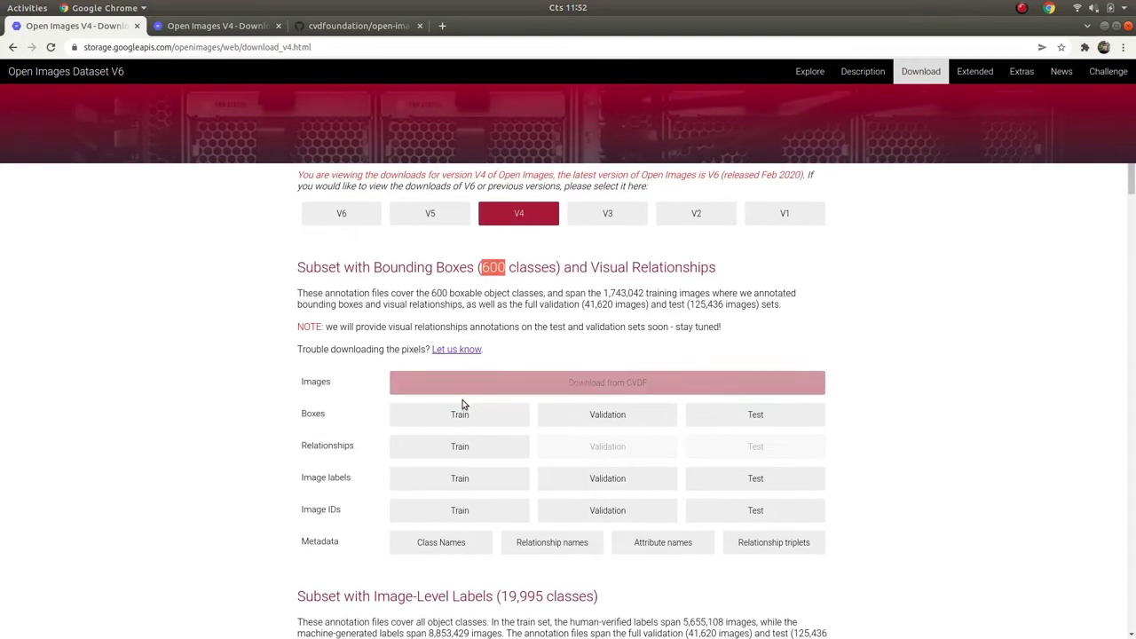
pyautogui.scroll(-1, 226, 430)
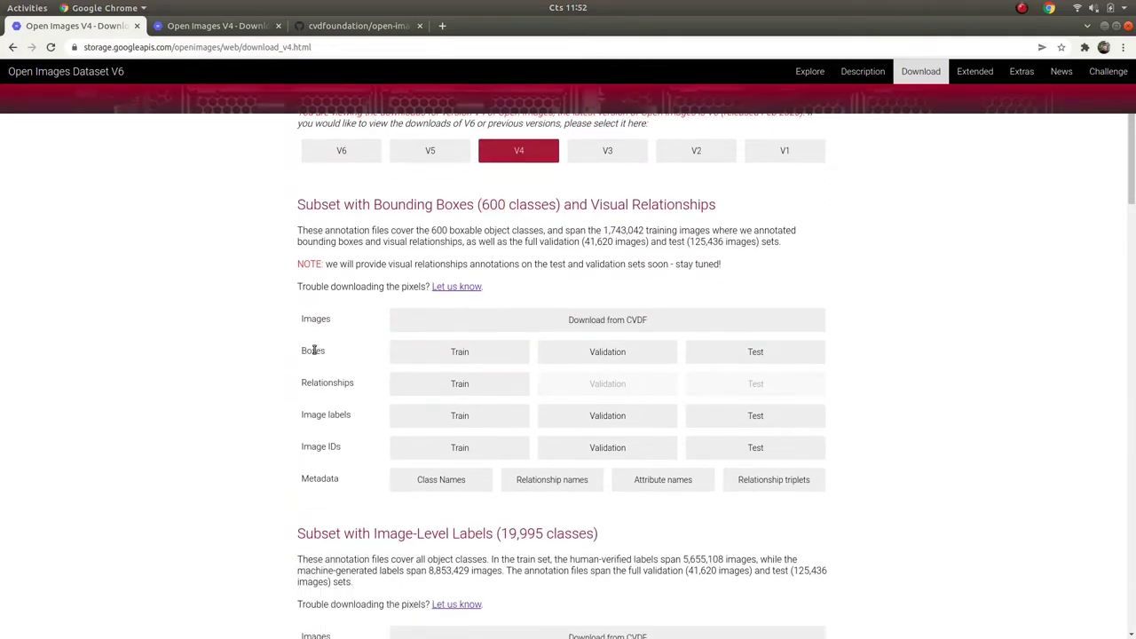
# - Start downloading the training annotation file for Boxes, and cancel the download
pyautogui.doubleClick(313, 351)
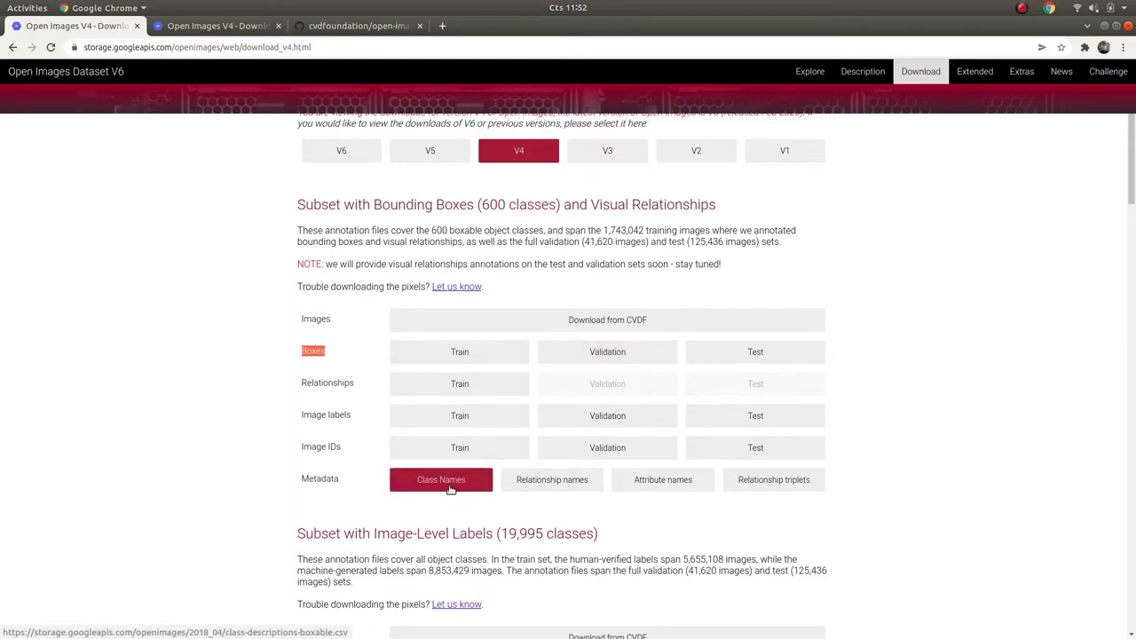
pyautogui.click(471, 355)
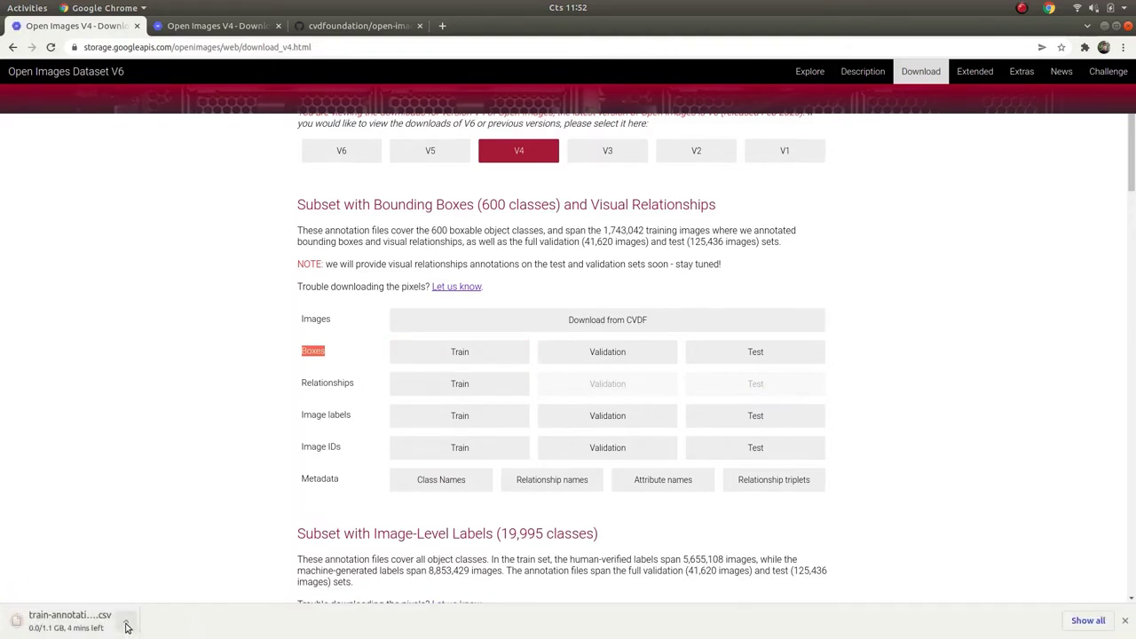
pyautogui.click(126, 627)
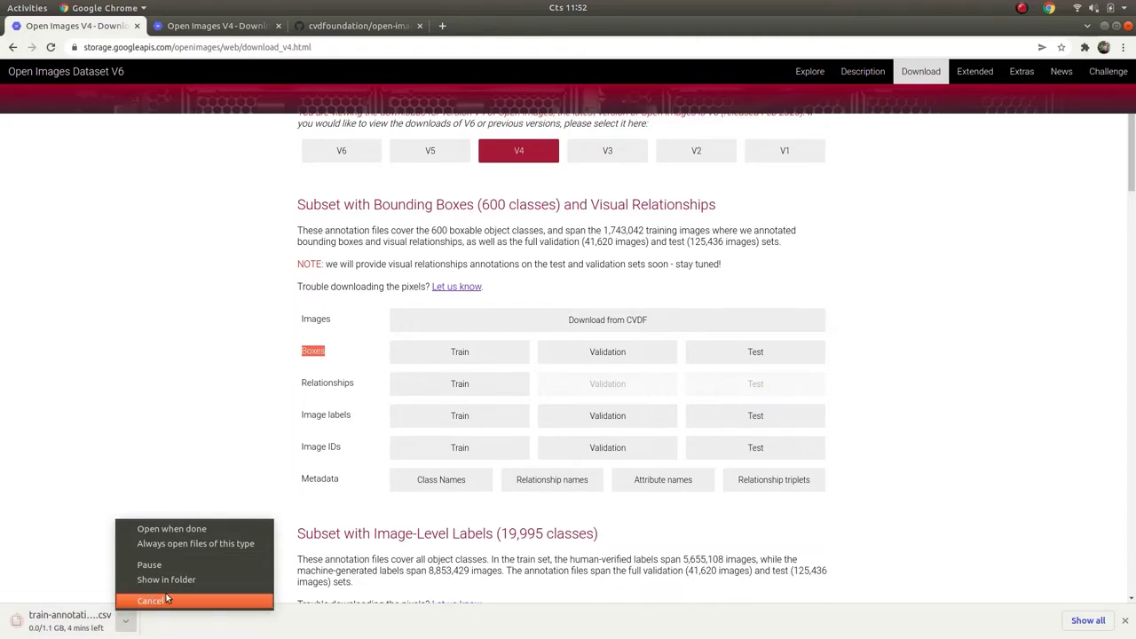
pyautogui.click(166, 604)
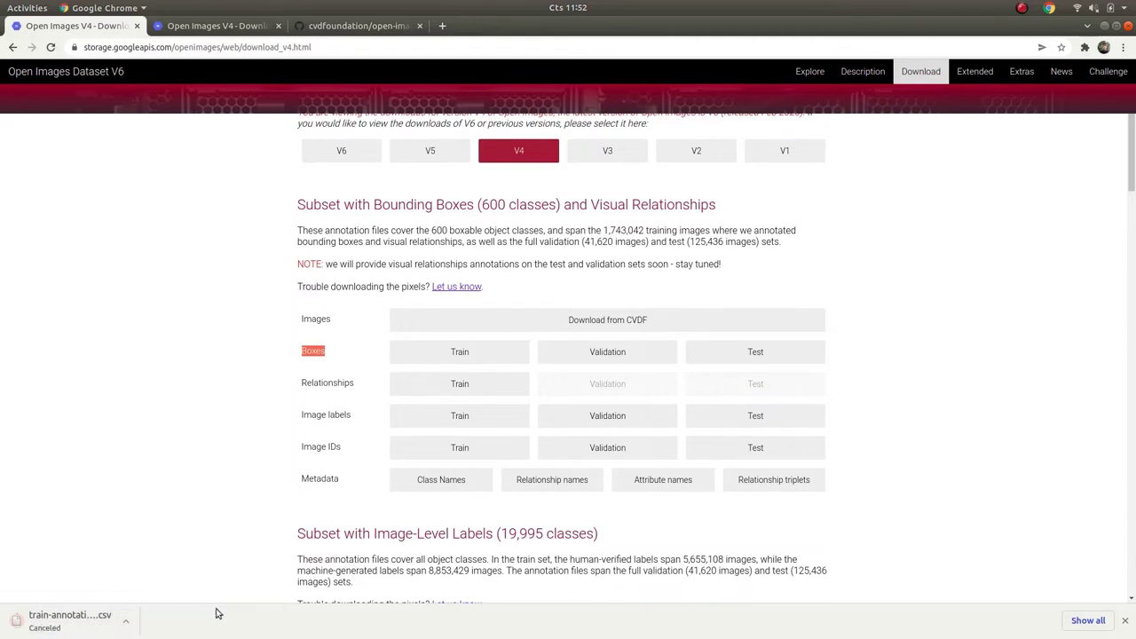
# - Download the Class Names metadata file and open the cvdfoundation open-images-dataset repository on GitHub
pyautogui.click(438, 484)
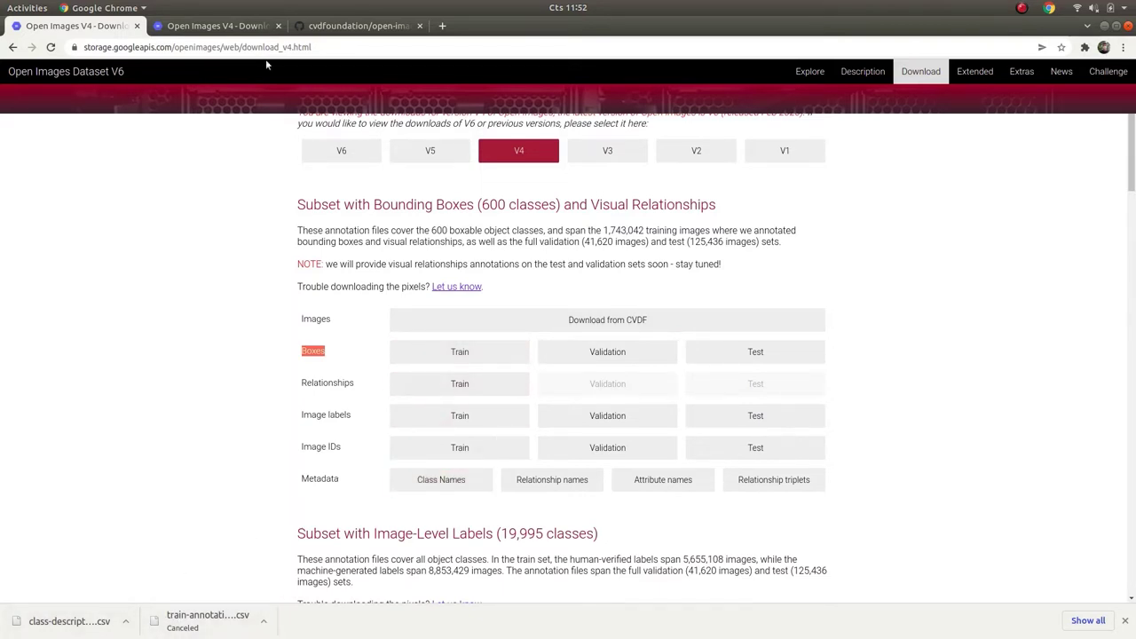
pyautogui.click(236, 30)
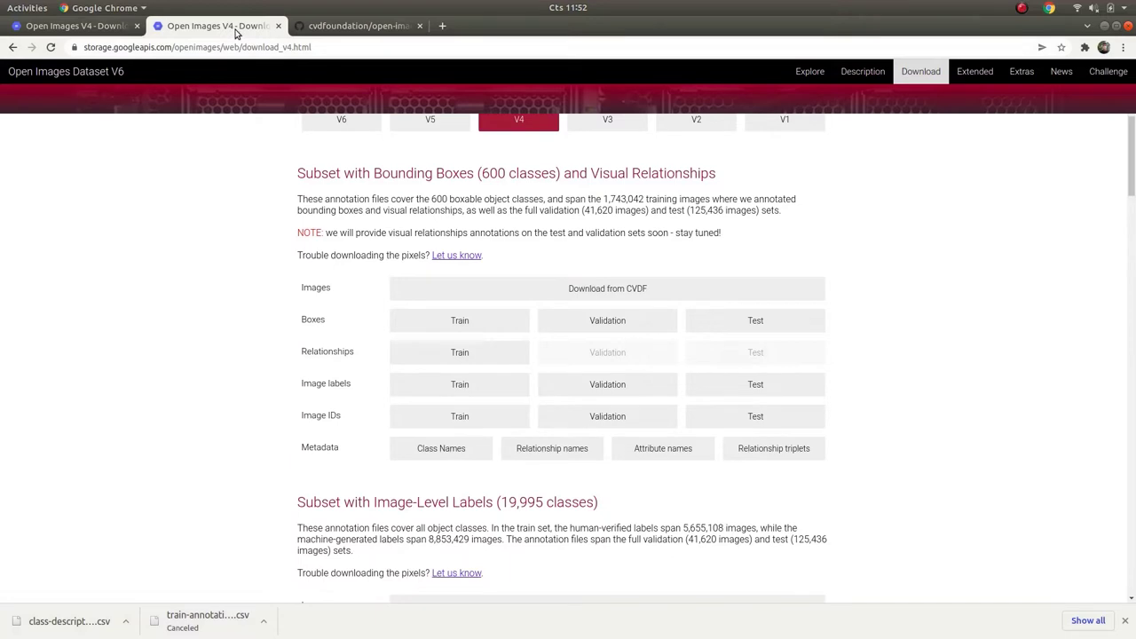
pyautogui.click(346, 29)
# - Read the README instructions for downloading images with bounding box annotations, including the aws s3 commands for the train, validation and test sets
pyautogui.scroll(10, 346, 243)
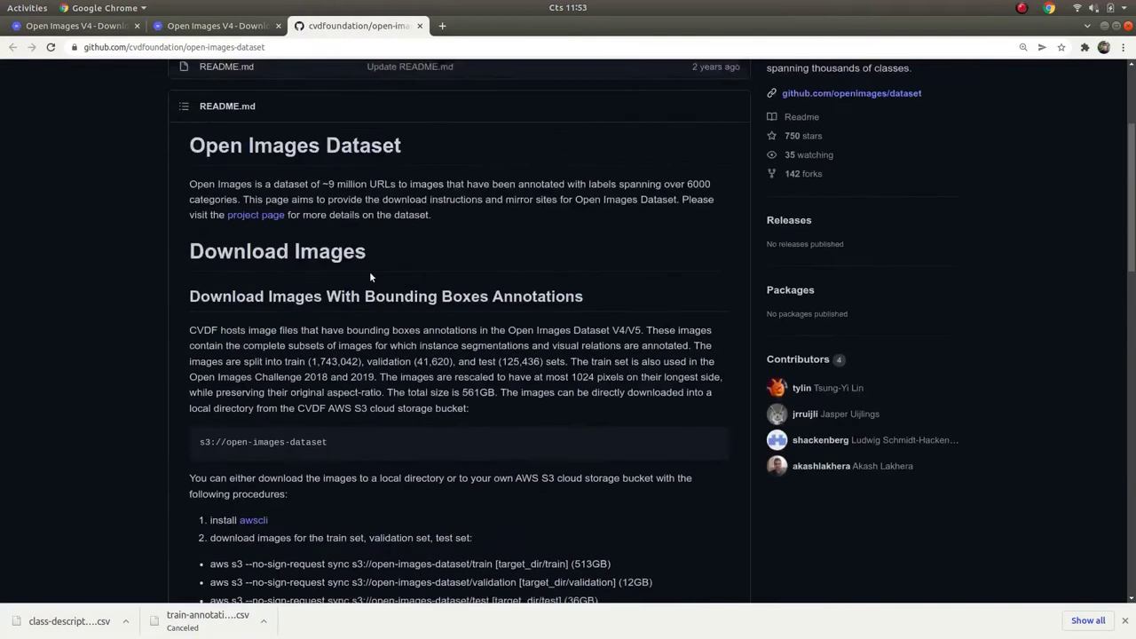
pyautogui.scroll(-3, 382, 361)
pyautogui.scroll(3, 382, 361)
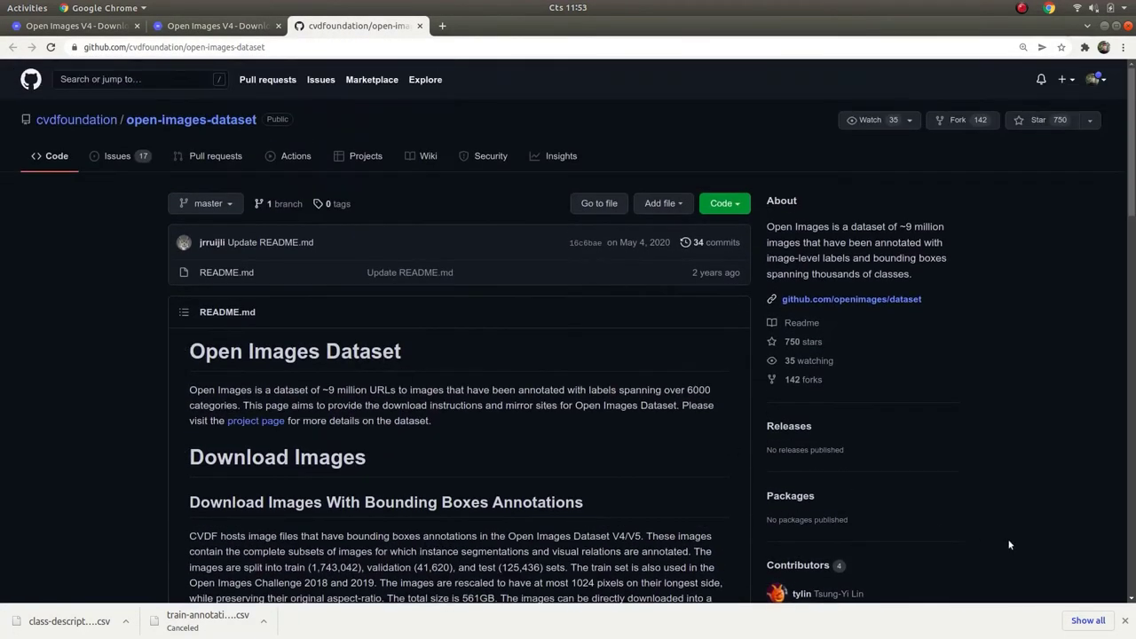
pyautogui.click(1125, 621)
pyautogui.scroll(-10, 406, 424)
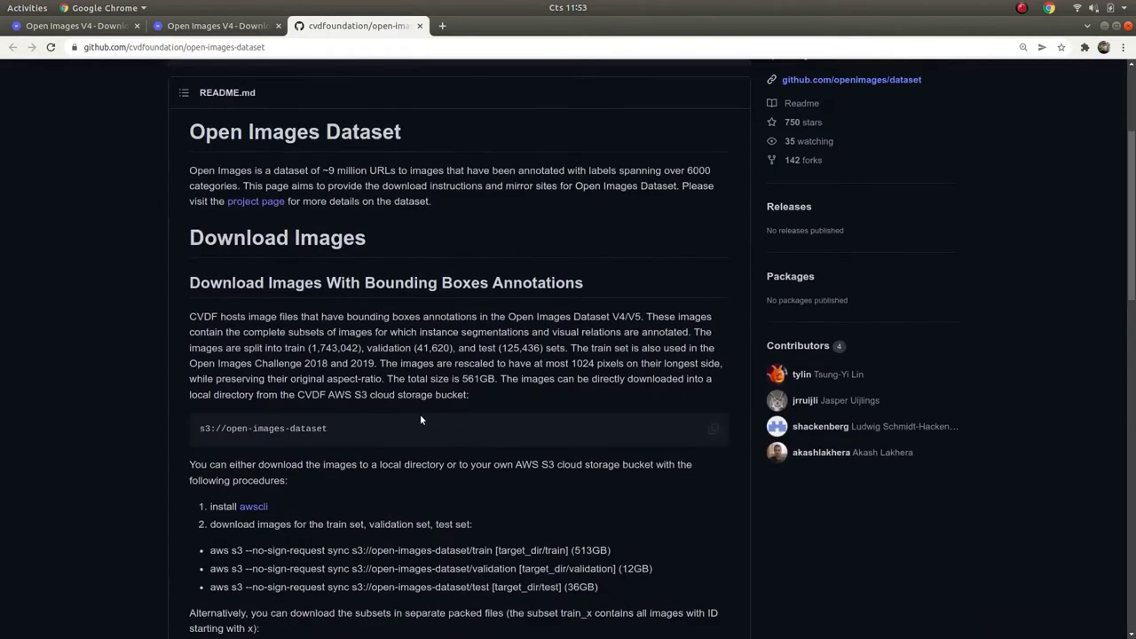
pyautogui.scroll(4, 408, 422)
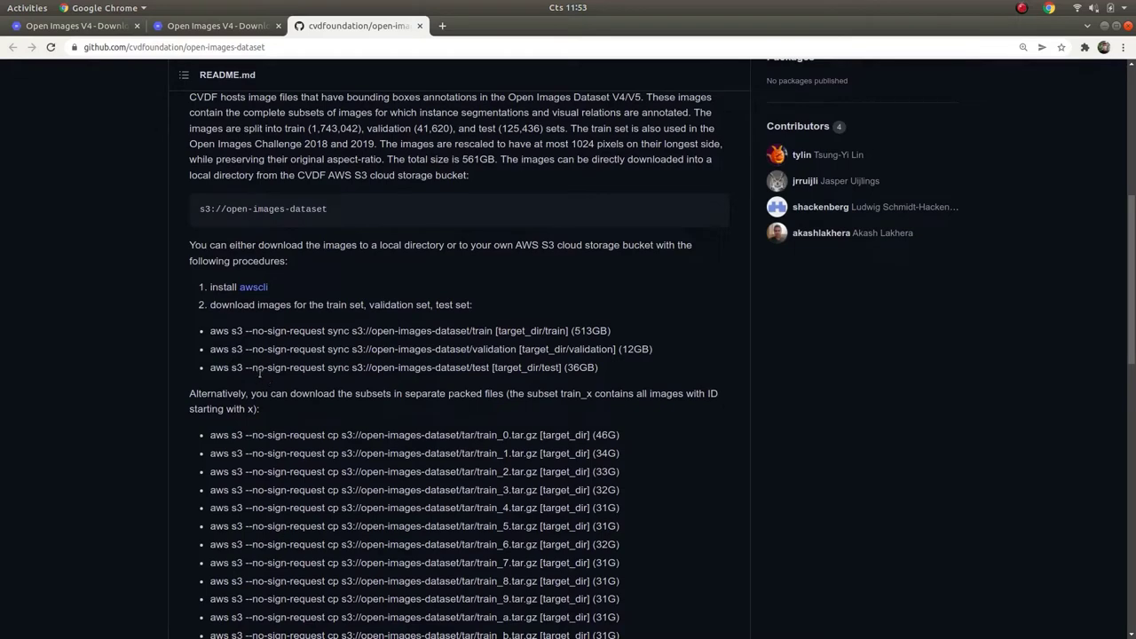
pyautogui.scroll(1, 286, 352)
pyautogui.scroll(5, 292, 355)
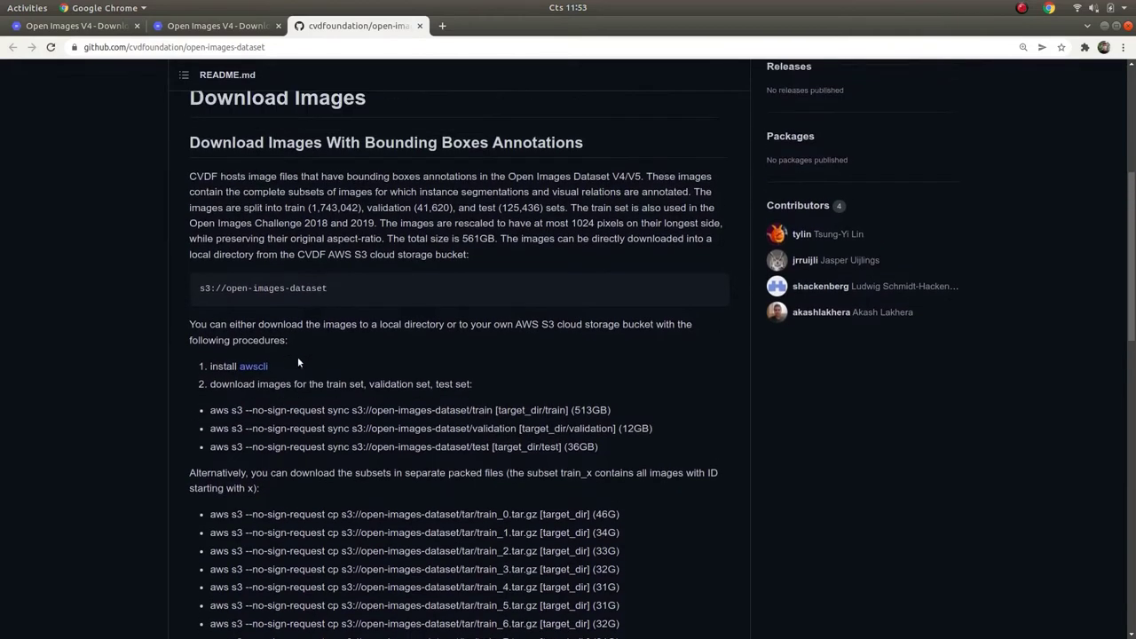
pyautogui.scroll(-4, 287, 392)
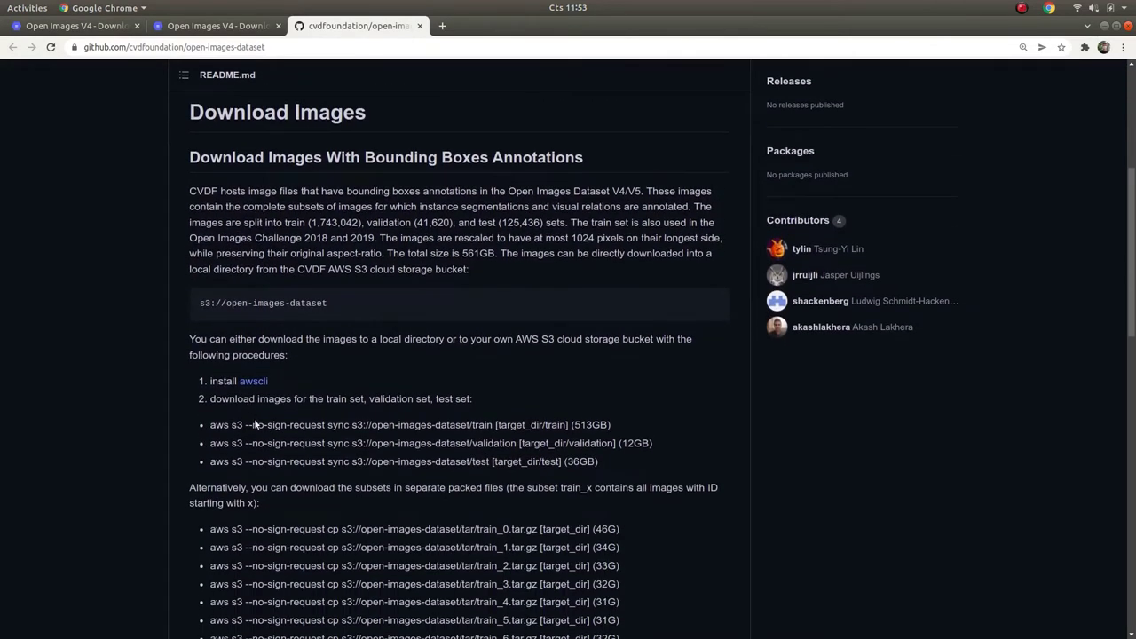
pyautogui.doubleClick(212, 424)
# - Switch to the training folder in the file manager and point out the class-descriptions-boxable.csv and train-annotations-bbox.csv files
pyautogui.moveTo(2, 230)
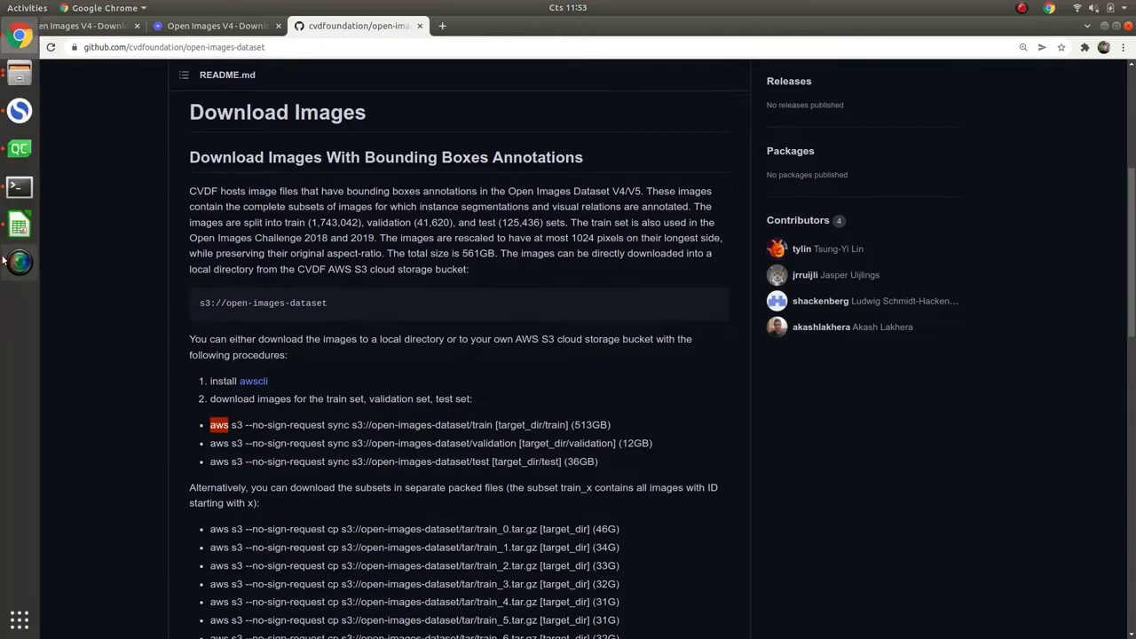
pyautogui.click(19, 73)
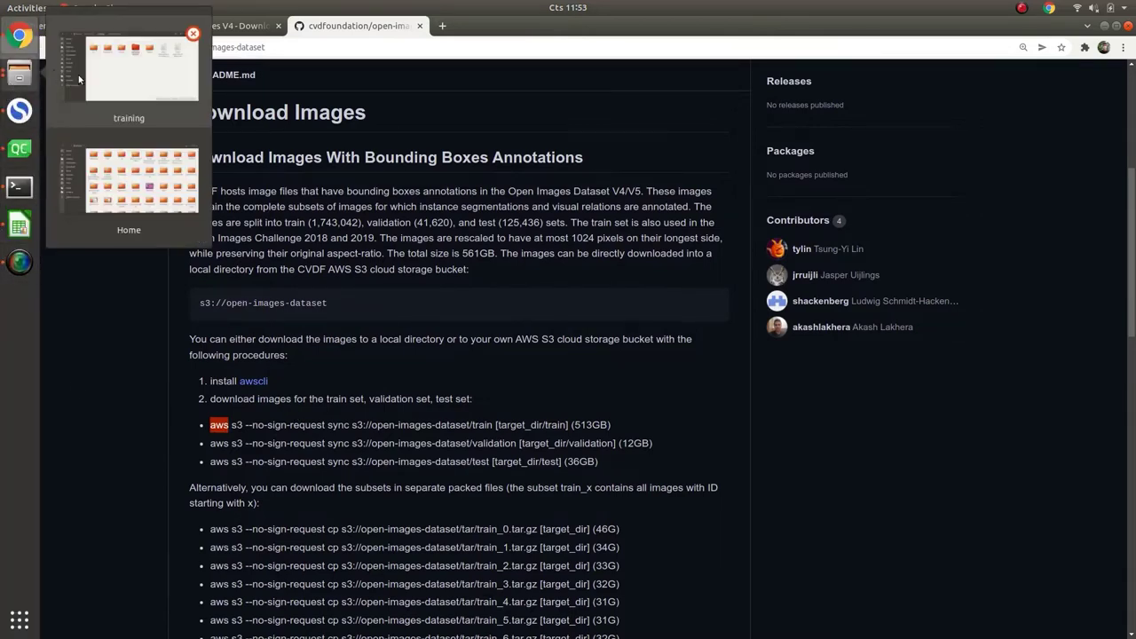
pyautogui.click(121, 83)
pyautogui.moveTo(648, 312); pyautogui.dragTo(727, 255)
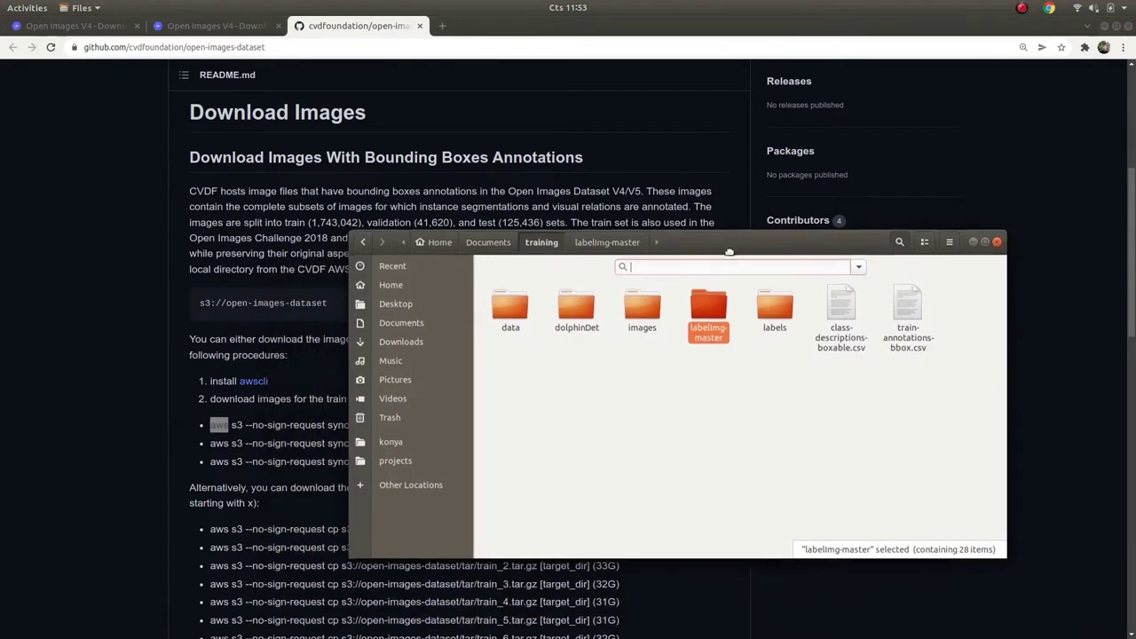
pyautogui.click(678, 390)
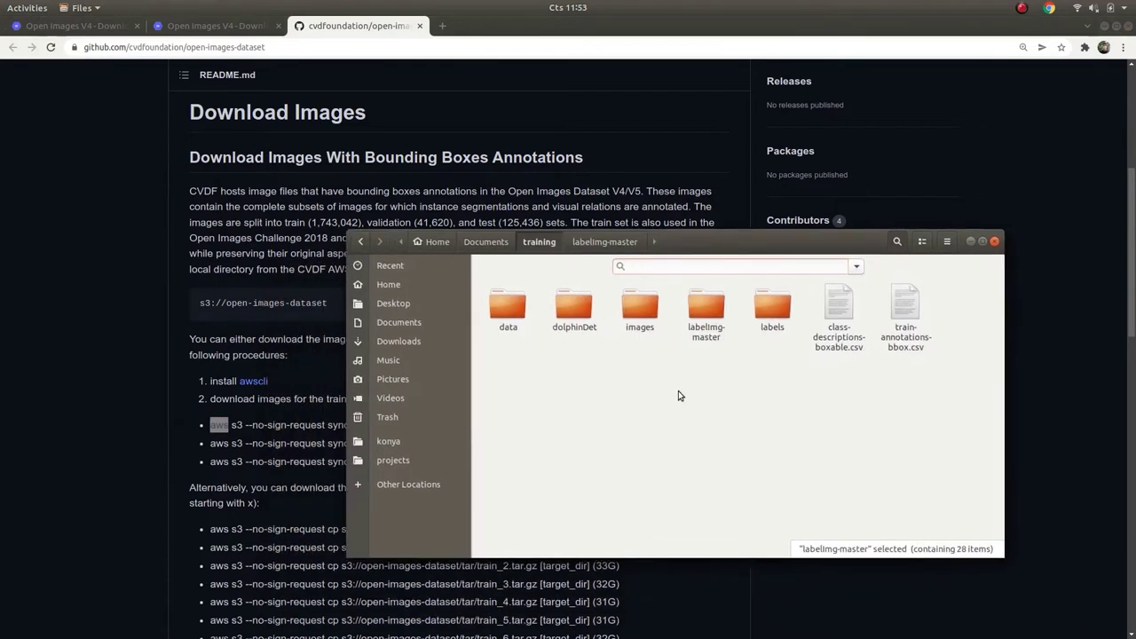
pyautogui.click(841, 337)
pyautogui.moveTo(906, 407); pyautogui.dragTo(844, 441)
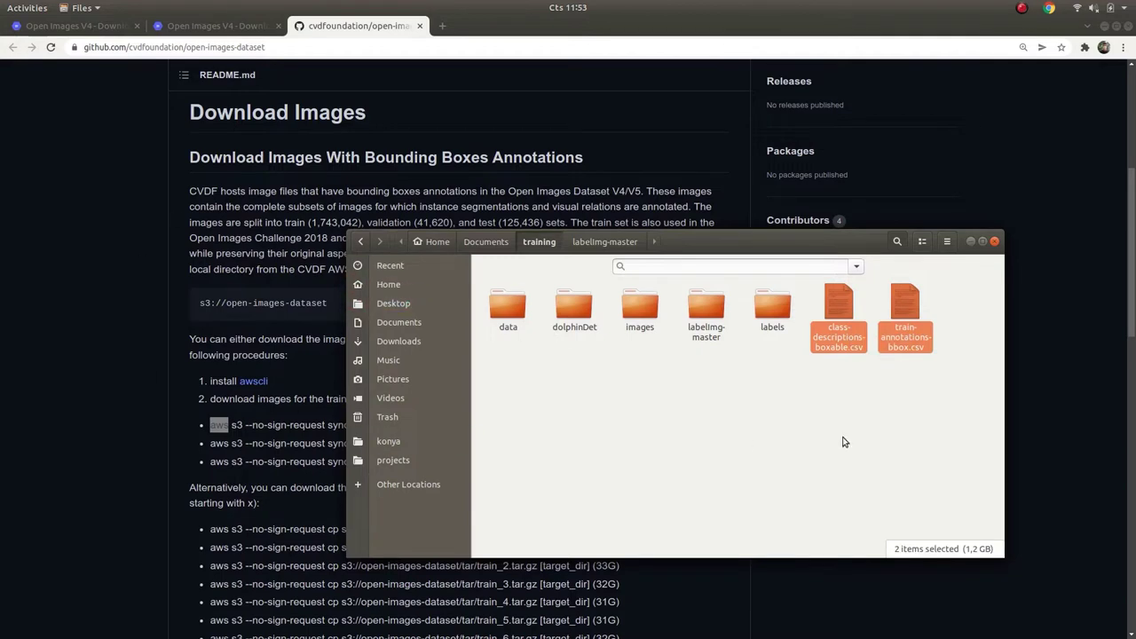
pyautogui.click(843, 441)
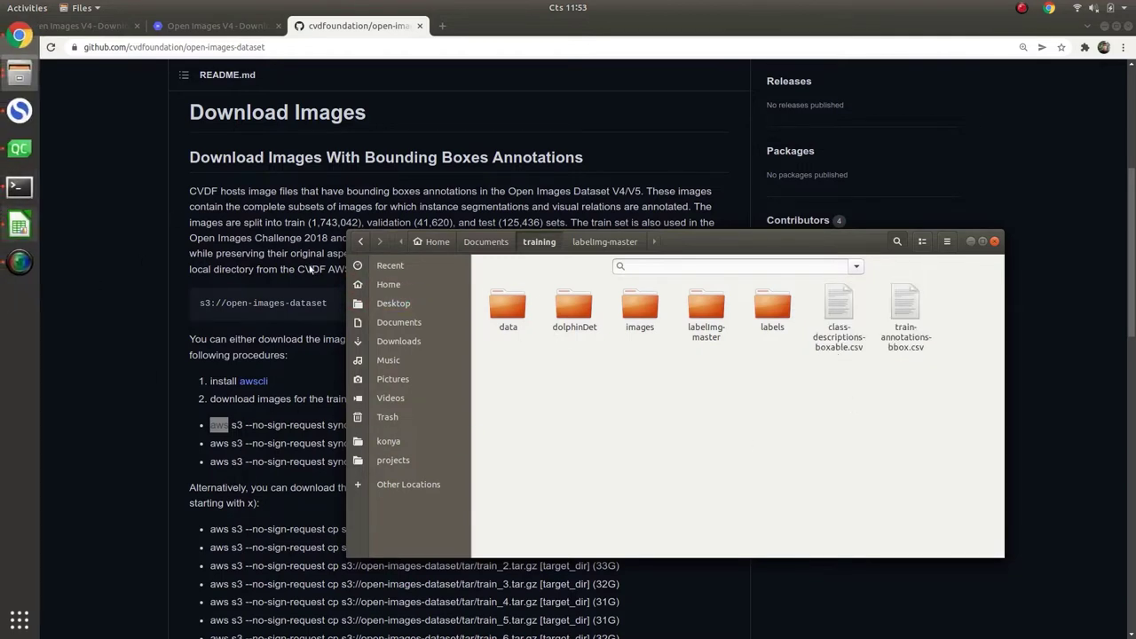
# - Pick out train-annotations-bbox.csv and switch to its spreadsheet in LibreOffice Calc
pyautogui.click(930, 338)
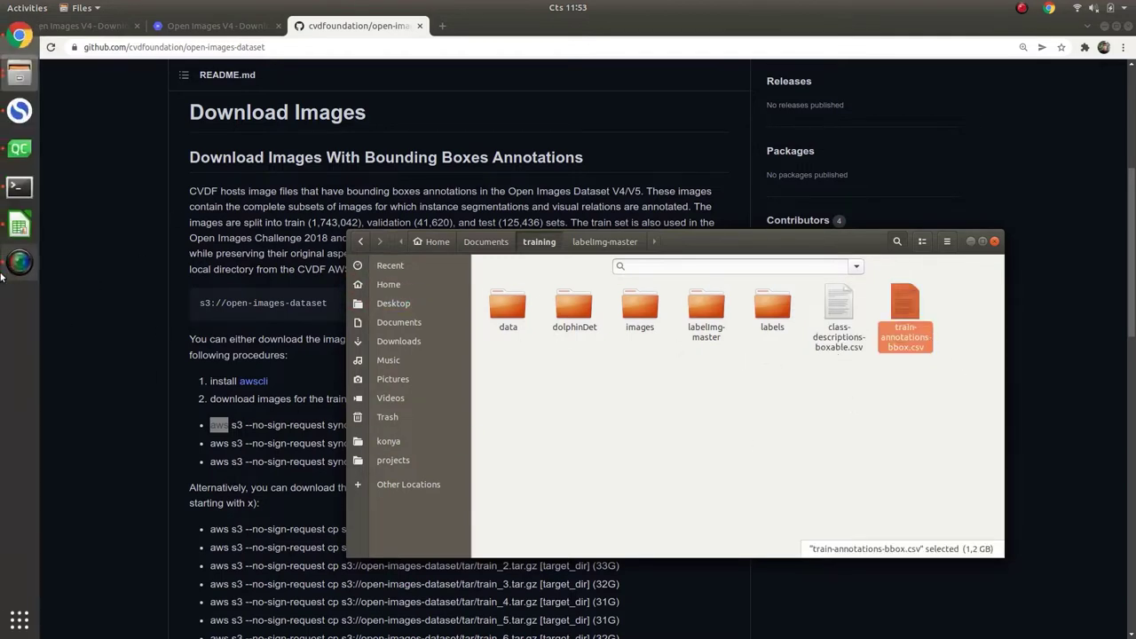
pyautogui.click(20, 259)
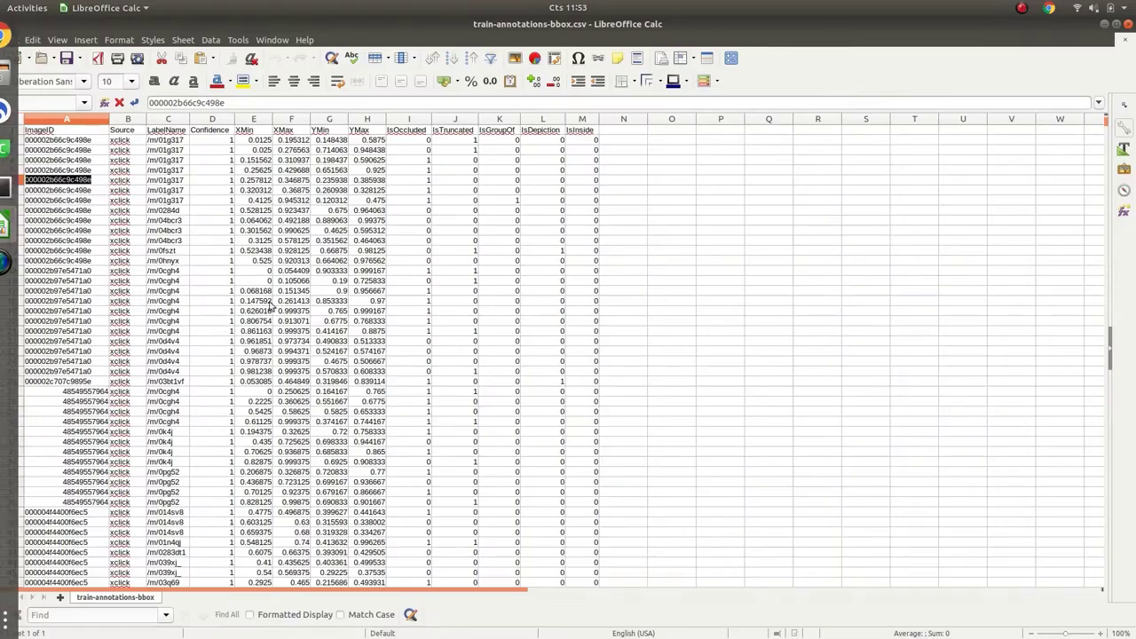
pyautogui.click(371, 331)
pyautogui.moveTo(534, 29); pyautogui.dragTo(589, 202)
pyautogui.doubleClick(589, 197)
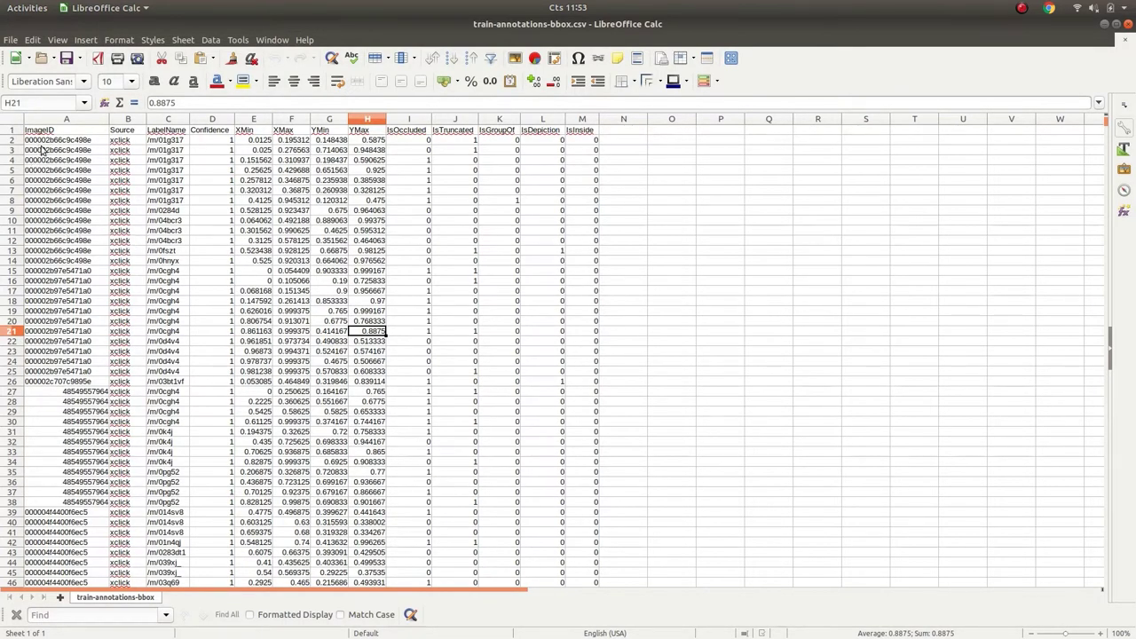
# - Switch back to Chrome and return to the Open Images Dataset V6 home page
pyautogui.moveTo(5, 133)
pyautogui.click(20, 36)
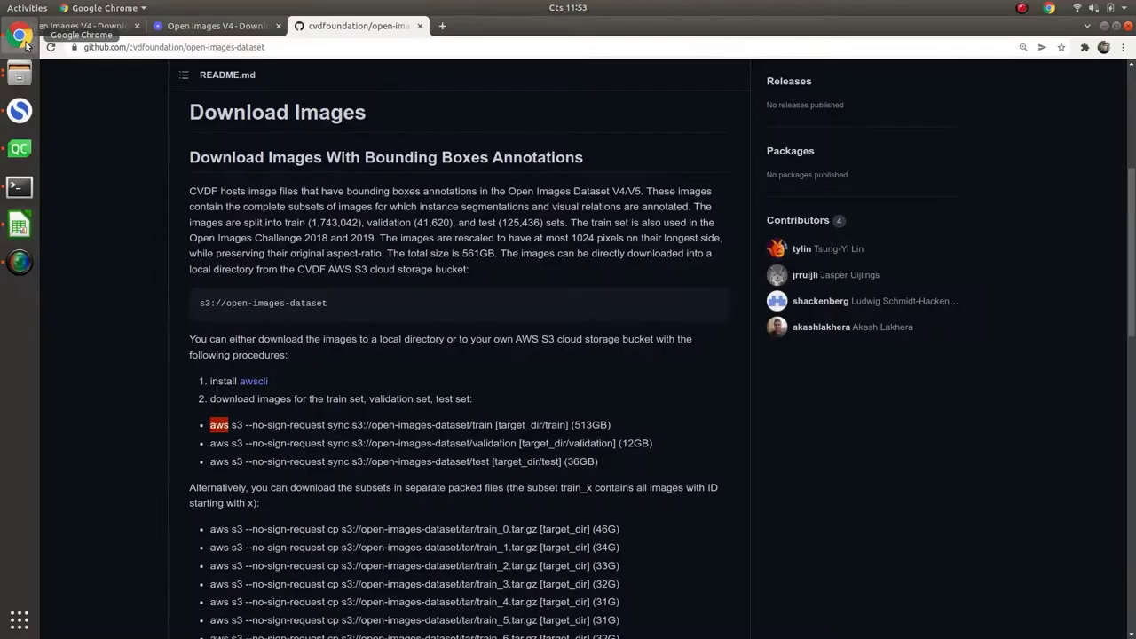
pyautogui.click(75, 26)
pyautogui.click(98, 73)
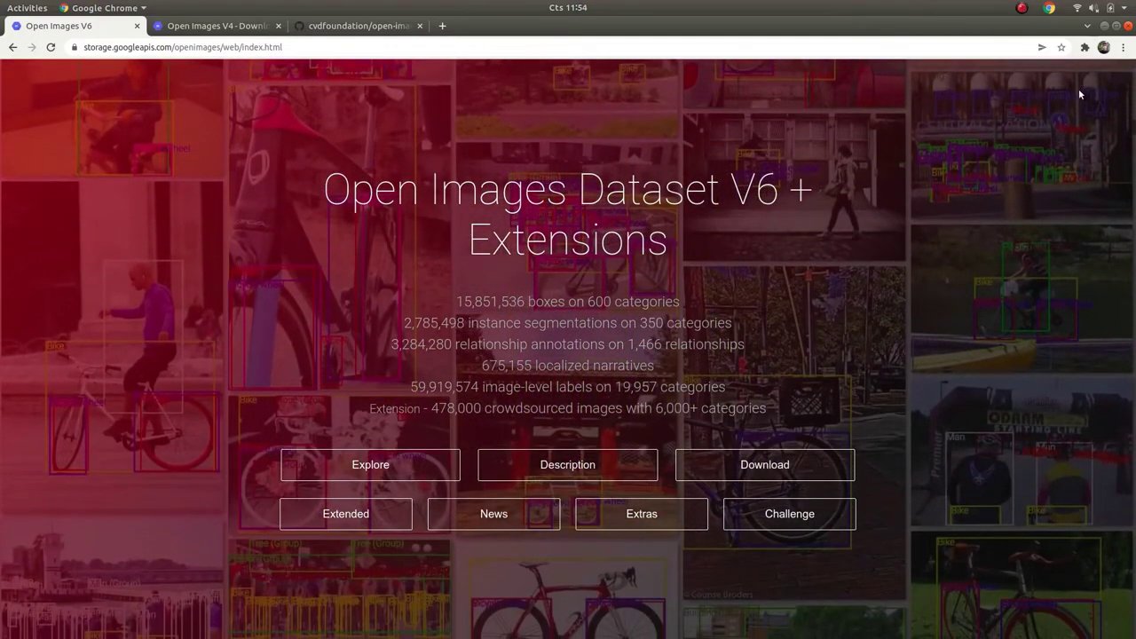
# - Return to the LibreOffice Calc spreadsheet and examine the XMin, XMax, YMin and YMax coordinates of the first annotation
pyautogui.hotkey('alt', 'Tab')
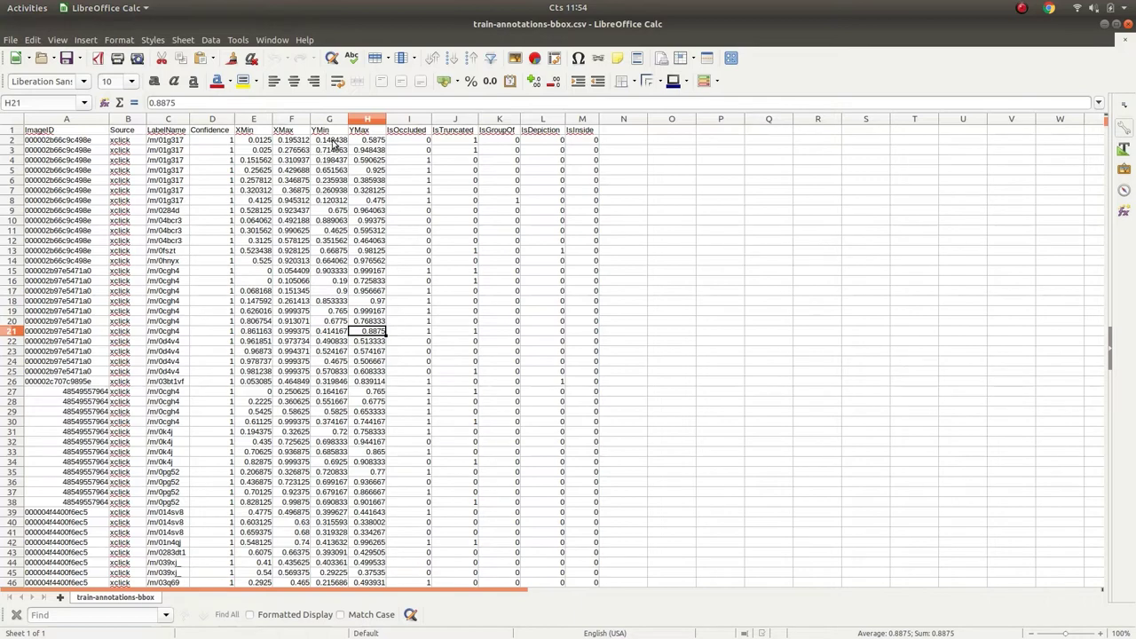
pyautogui.doubleClick(373, 144)
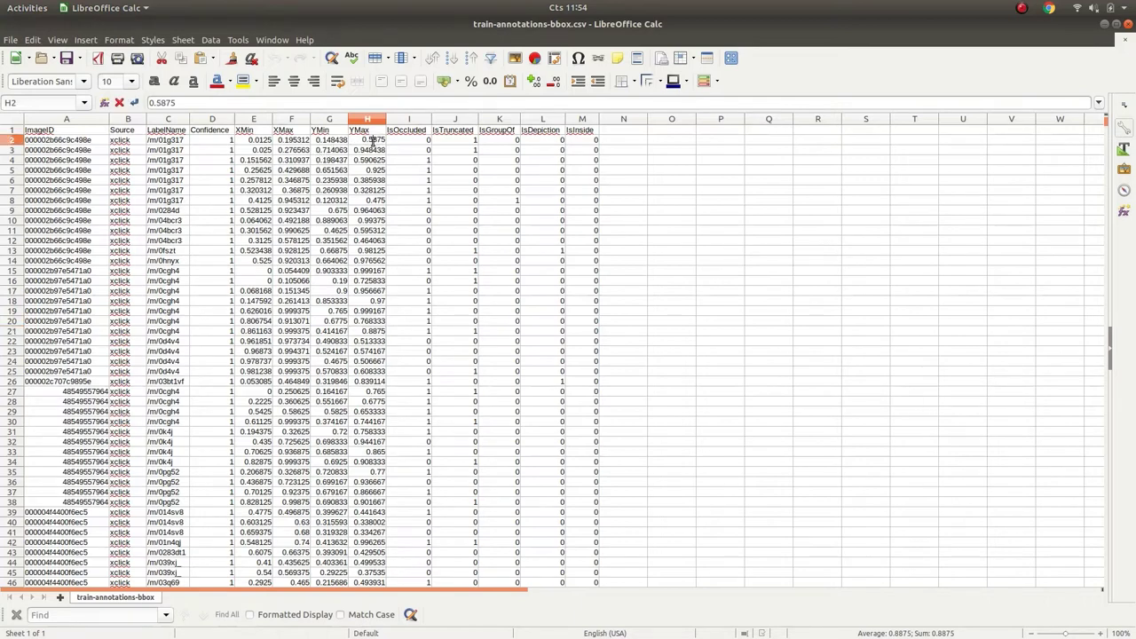
pyautogui.moveTo(256, 140); pyautogui.dragTo(379, 144)
pyautogui.press('Down')
pyautogui.press('Down')
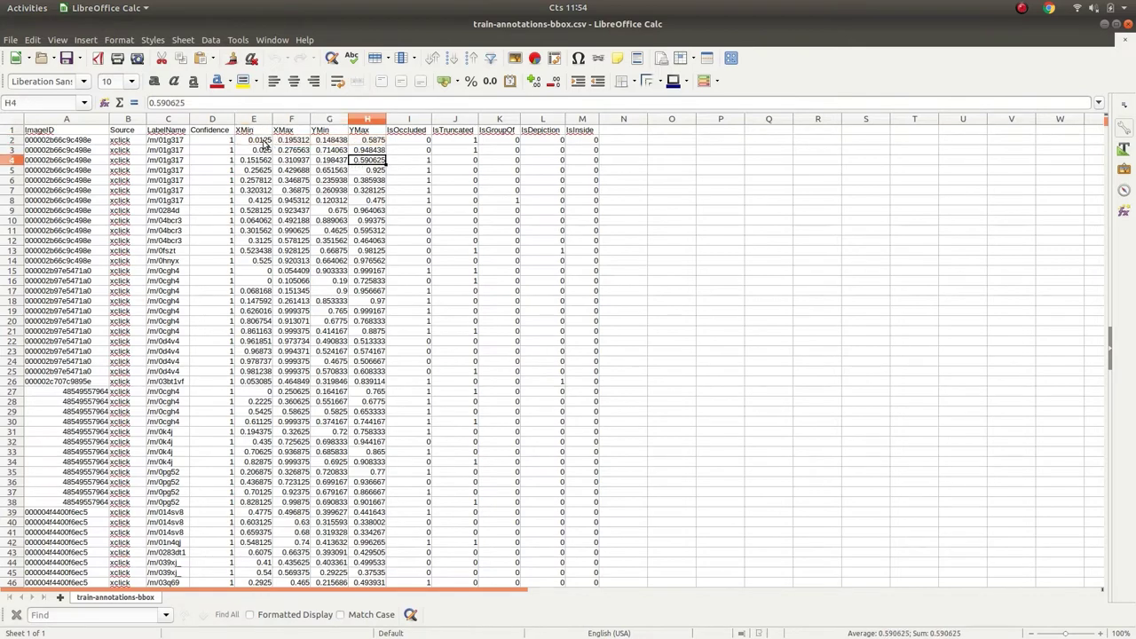
pyautogui.click(263, 142)
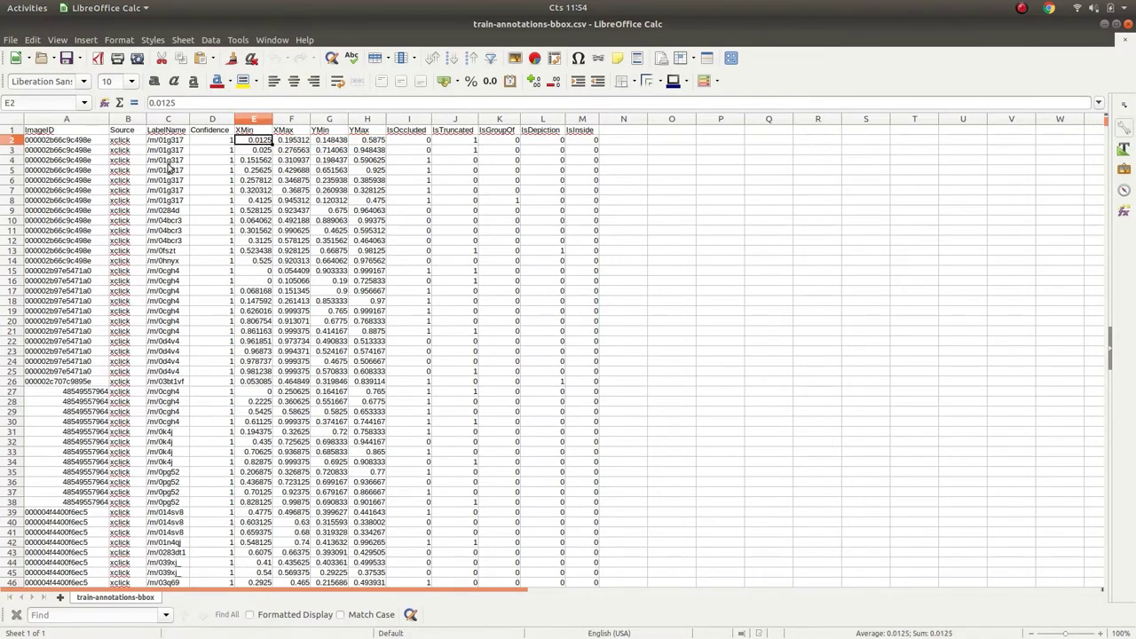
# - Copy the image ID 000002b97e5471a0 from cell A20 in the ImageID column
pyautogui.doubleClick(94, 142)
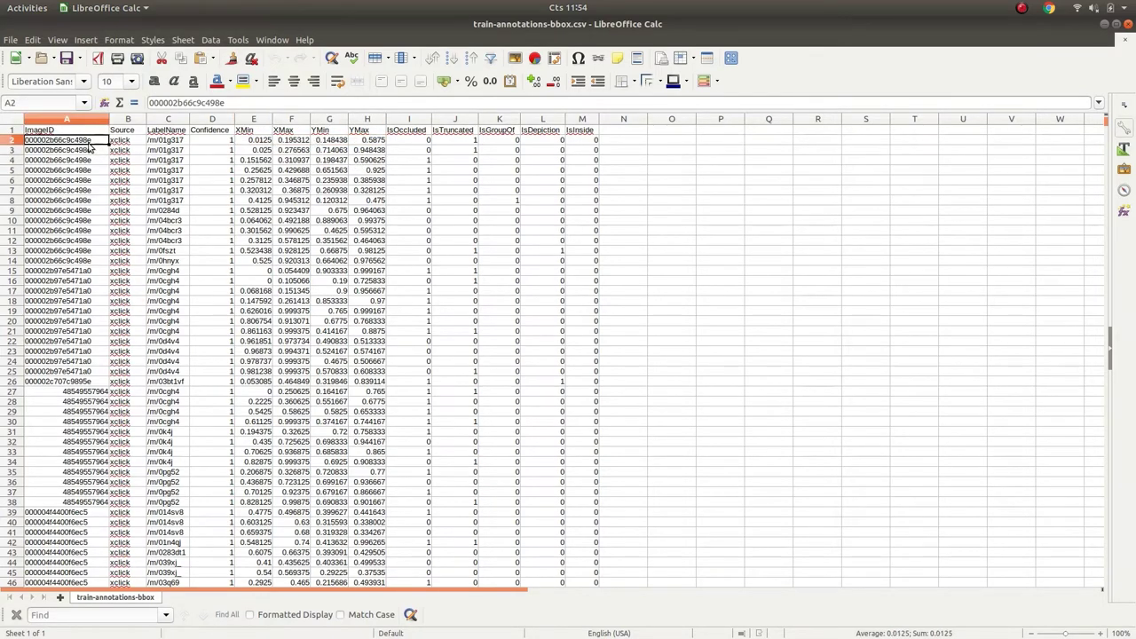
pyautogui.doubleClick(65, 323)
pyautogui.hotkey('ctrl', 'c')
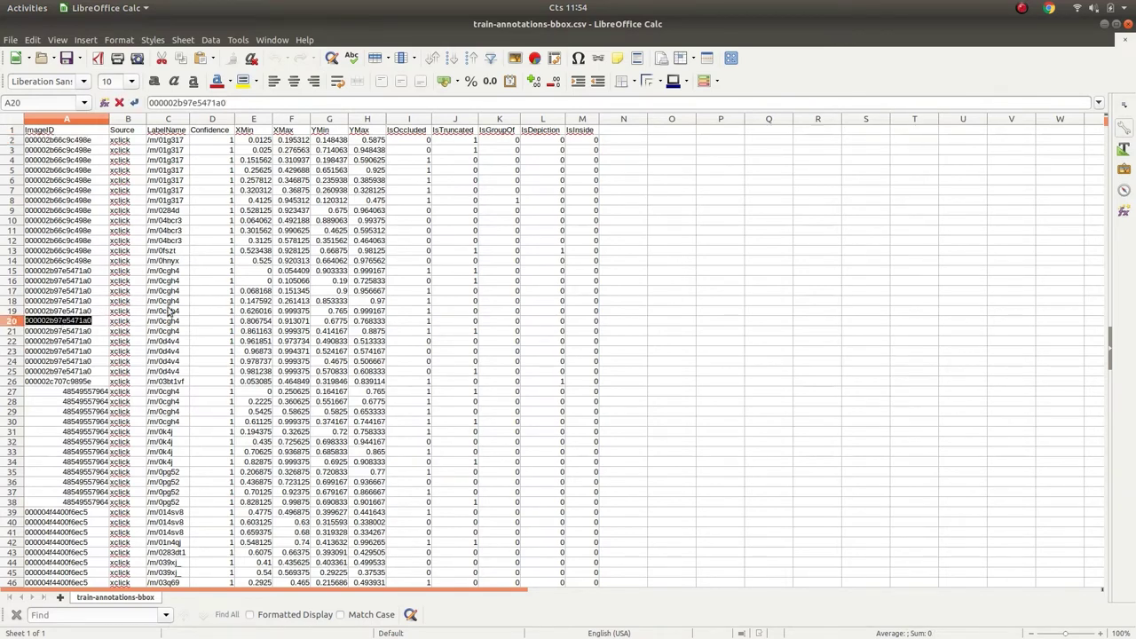
# - Switch to Chrome, open the cvdfoundation open-images-dataset page and highlight the aws s3 sync command for the train set
pyautogui.moveTo(1, 165)
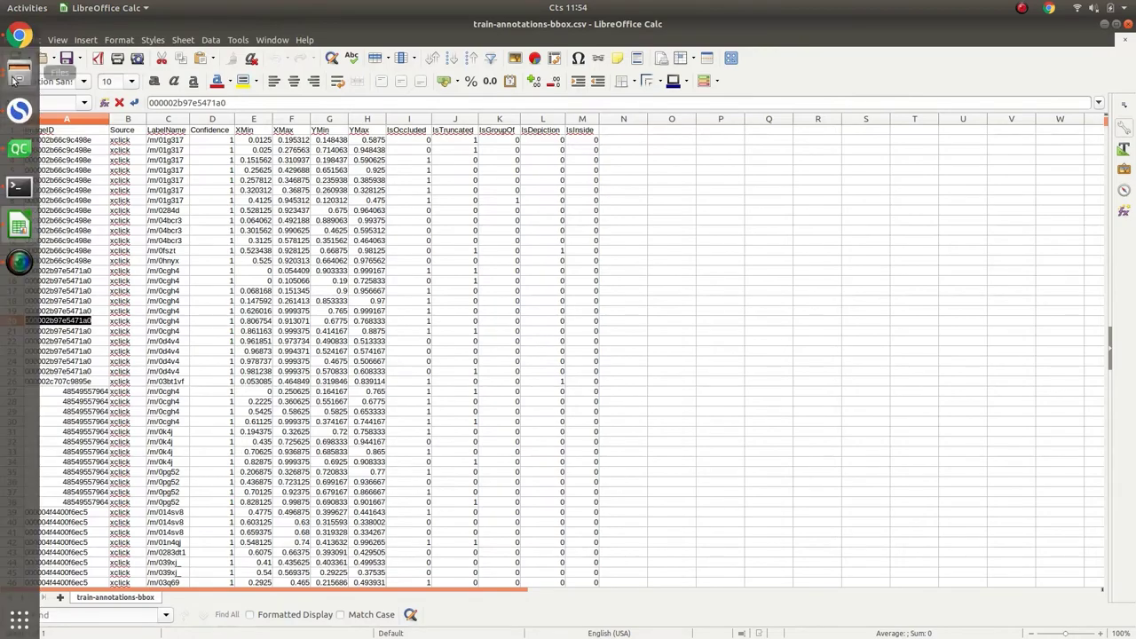
pyautogui.click(19, 36)
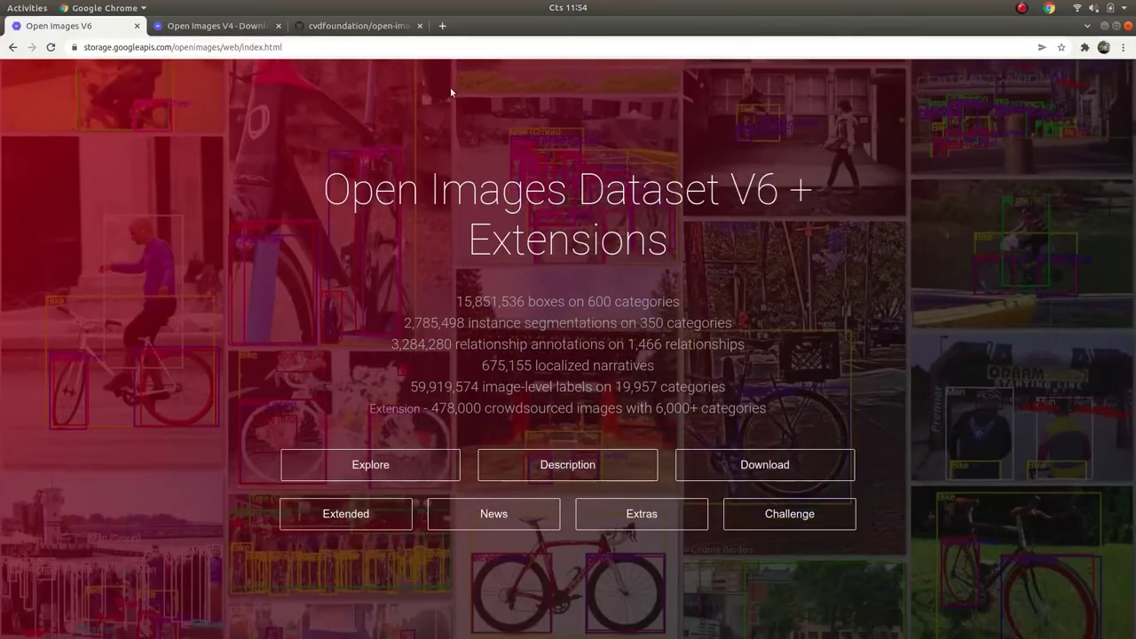
pyautogui.click(360, 26)
pyautogui.scroll(-1, 362, 253)
pyautogui.scroll(2, 345, 281)
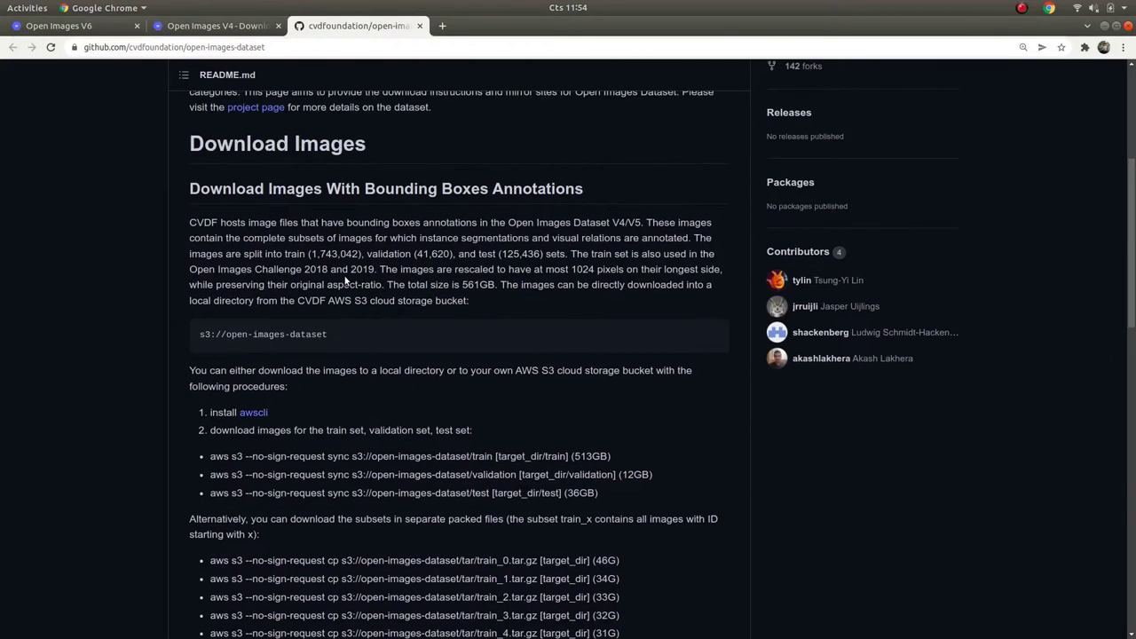
pyautogui.scroll(-1, 328, 406)
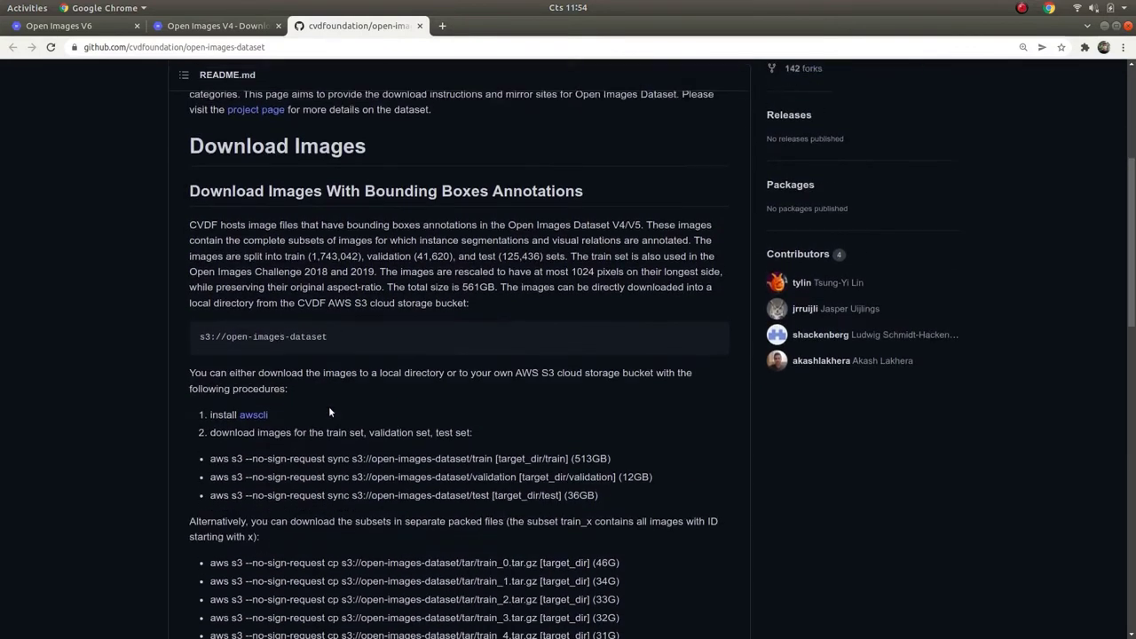
pyautogui.moveTo(211, 425); pyautogui.dragTo(498, 426)
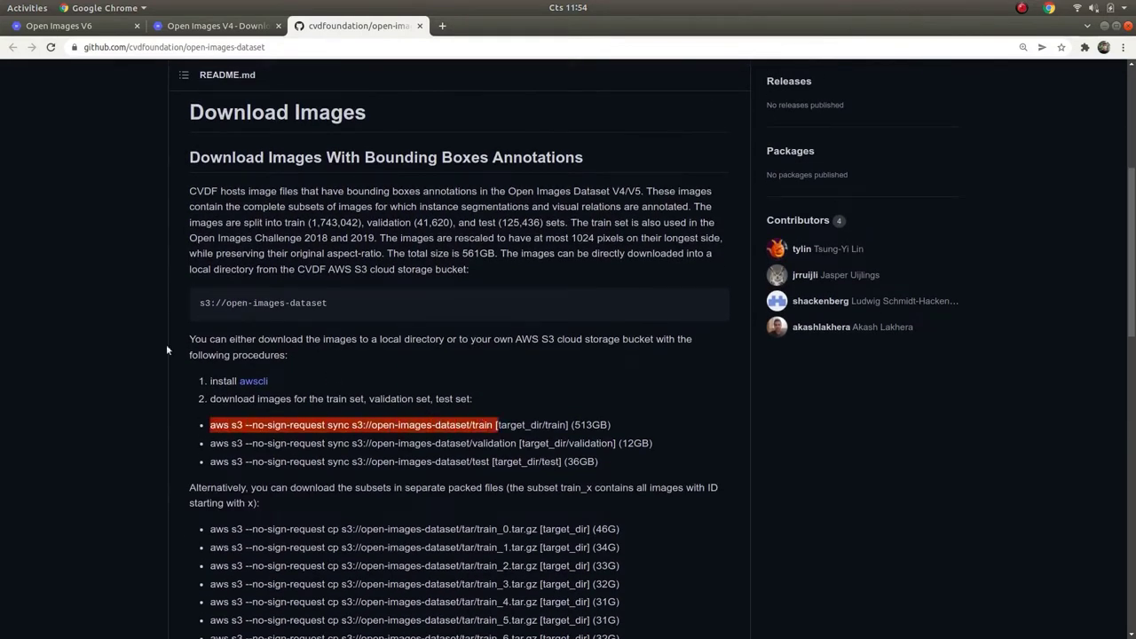
# - In the Terminal, rerun the previous aws s3 cp command with image ID 000002b97e5471a0, saving the jpg to /home/code/Documents/training/images/
pyautogui.click(21, 193)
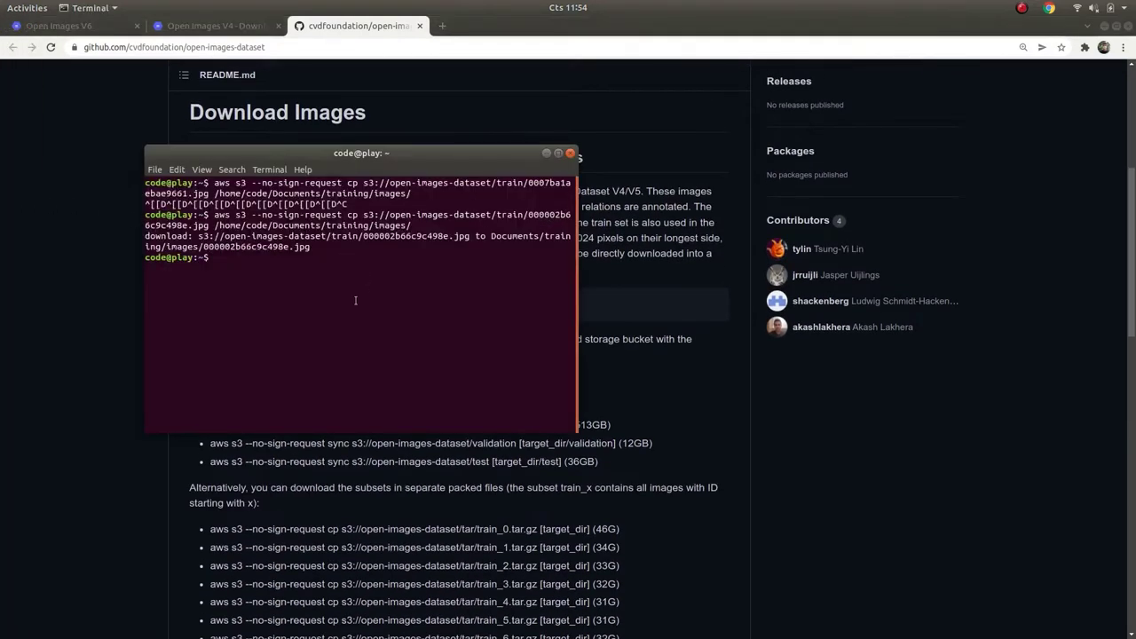
pyautogui.press('Up')
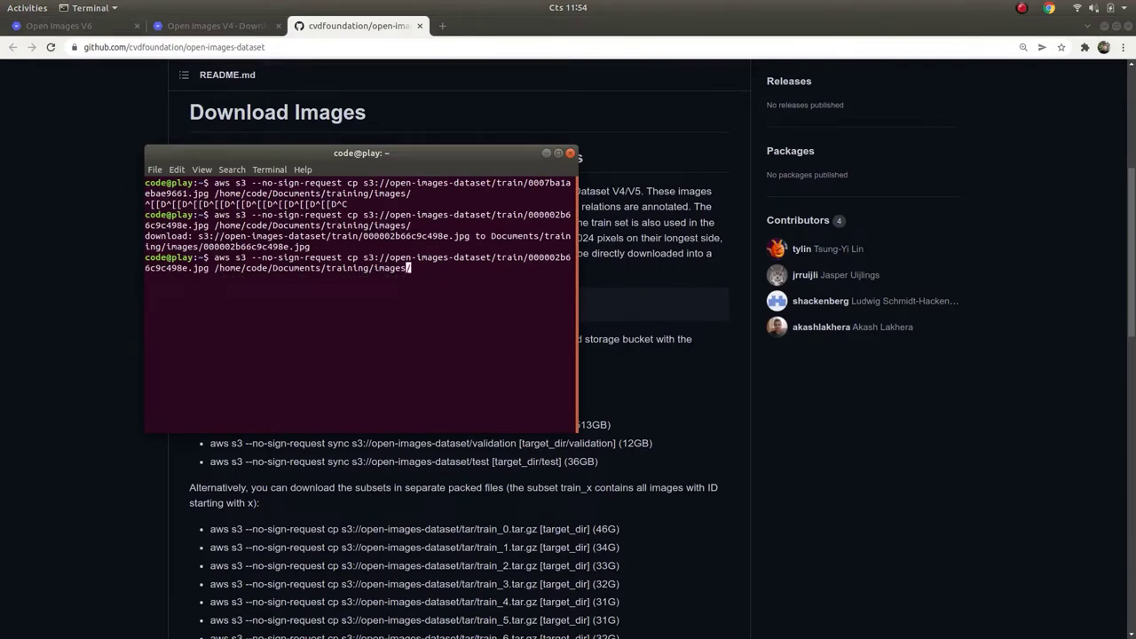
pyautogui.press('Left')
pyautogui.press('Left')
pyautogui.press('Left')
pyautogui.press('Left')
pyautogui.press('Left')
pyautogui.press('Left')
pyautogui.press('Left')
pyautogui.press('Left')
pyautogui.press('Left')
pyautogui.press('Left')
pyautogui.press('Left')
pyautogui.press('Left')
pyautogui.press('Left')
pyautogui.press('Left')
pyautogui.press('Left')
pyautogui.press('Left')
pyautogui.press('Left')
pyautogui.press('Left')
pyautogui.press('Left')
pyautogui.press('Left')
pyautogui.press('Left')
pyautogui.press('Left')
pyautogui.press('BackSpace')
pyautogui.press('BackSpace')
pyautogui.press('BackSpace')
pyautogui.press('BackSpace')
pyautogui.press('BackSpace')
pyautogui.press('BackSpace')
pyautogui.press('BackSpace')
pyautogui.press('BackSpace')
pyautogui.press('BackSpace')
pyautogui.press('BackSpace')
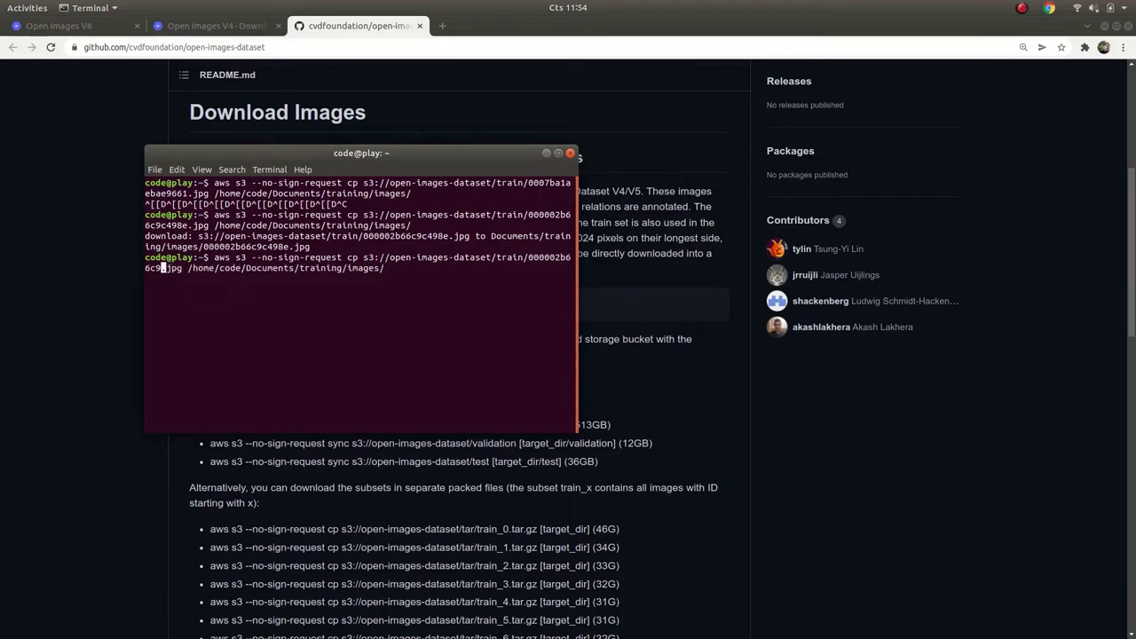
pyautogui.press('BackSpace')
pyautogui.press('BackSpace')
pyautogui.press('BackSpace')
pyautogui.press('BackSpace')
pyautogui.press('BackSpace')
pyautogui.press('BackSpace')
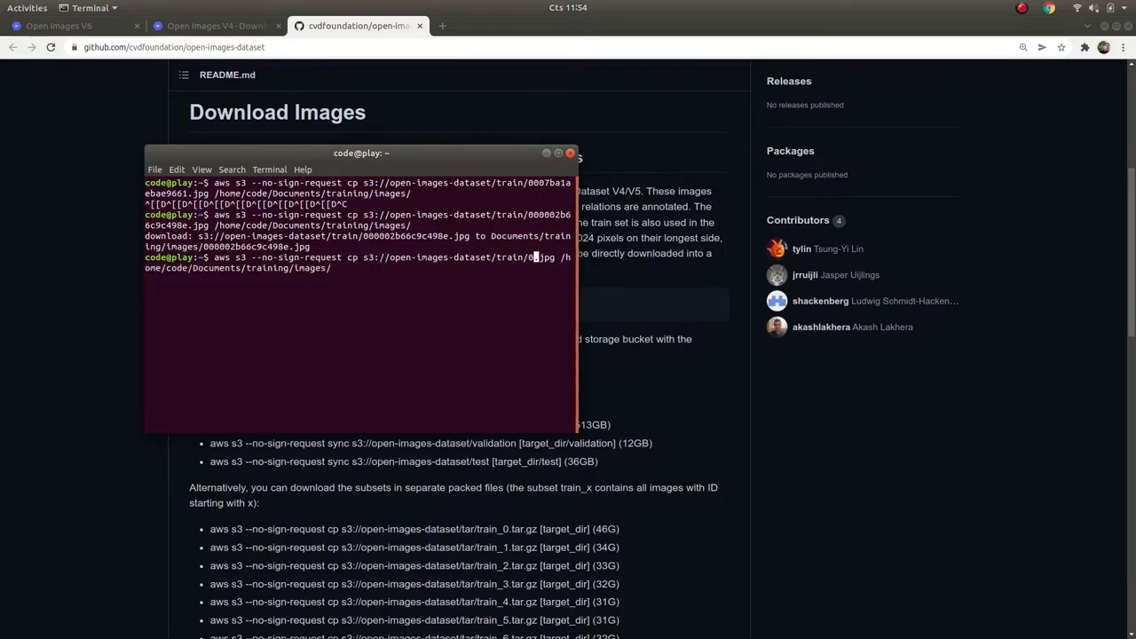
pyautogui.hotkey('ctrl', 'shift', 'v')
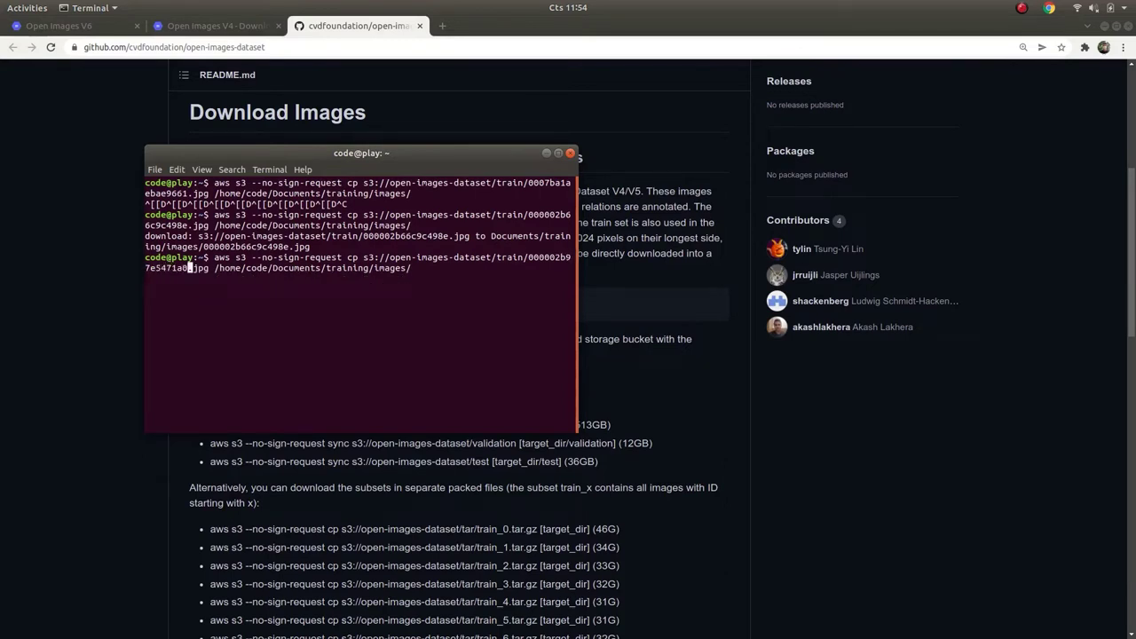
pyautogui.press('Return')
# - Bring up the training folder in Files beside the Terminal and highlight the command's destination path /home/code/Documents/training/images/
pyautogui.click(17, 96)
pyautogui.click(118, 73)
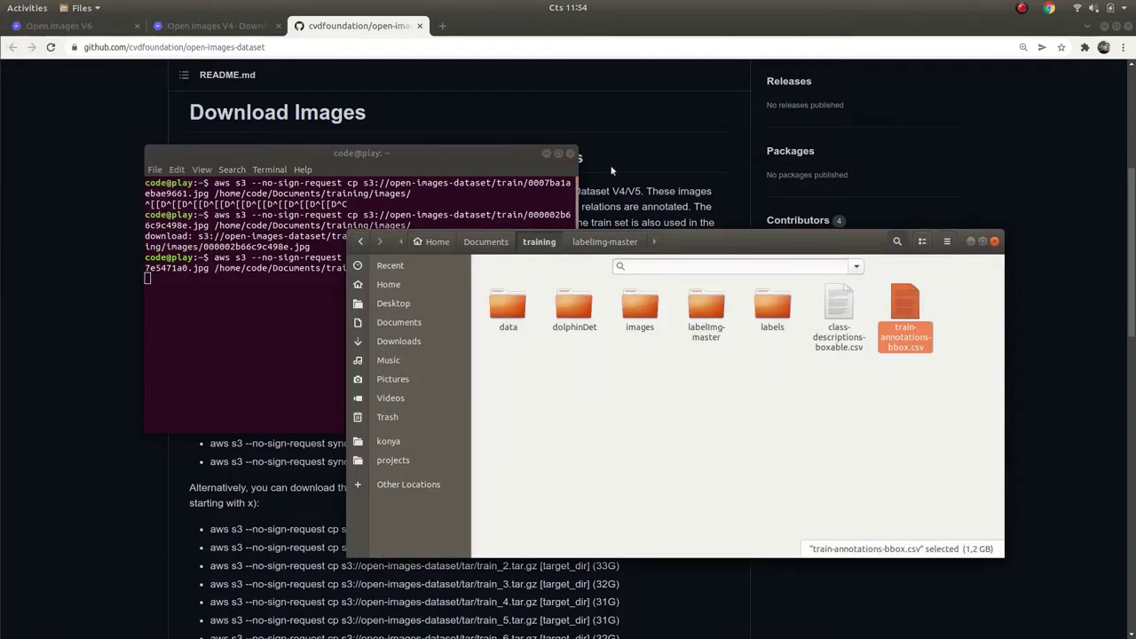
pyautogui.moveTo(683, 242); pyautogui.dragTo(735, 312)
pyautogui.click(490, 259)
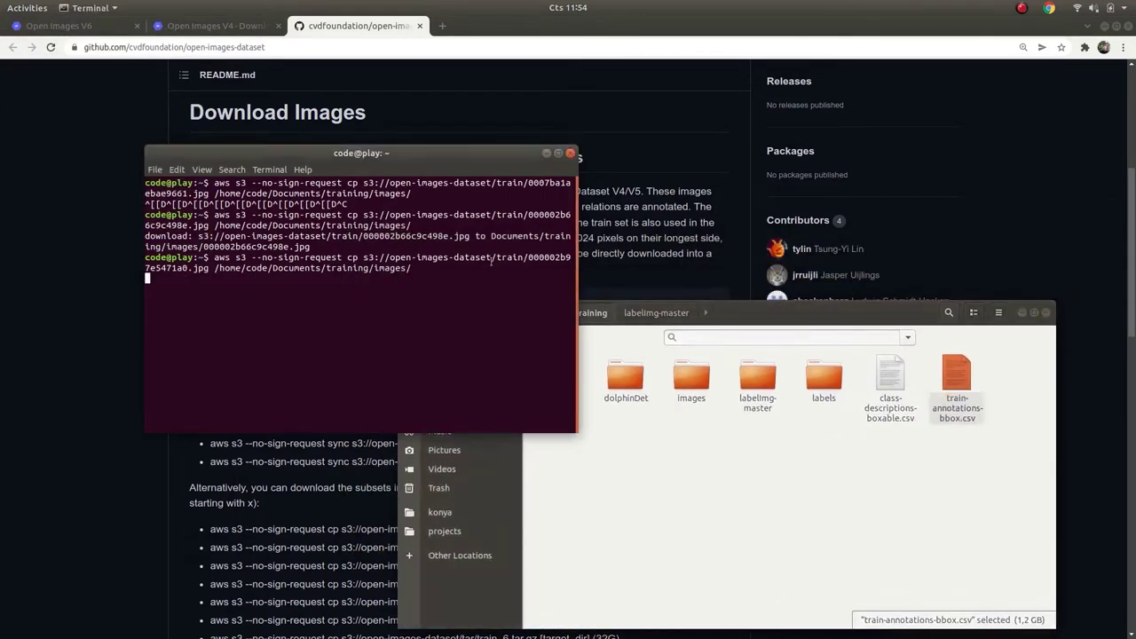
pyautogui.press('Return')
pyautogui.moveTo(410, 267); pyautogui.dragTo(215, 267)
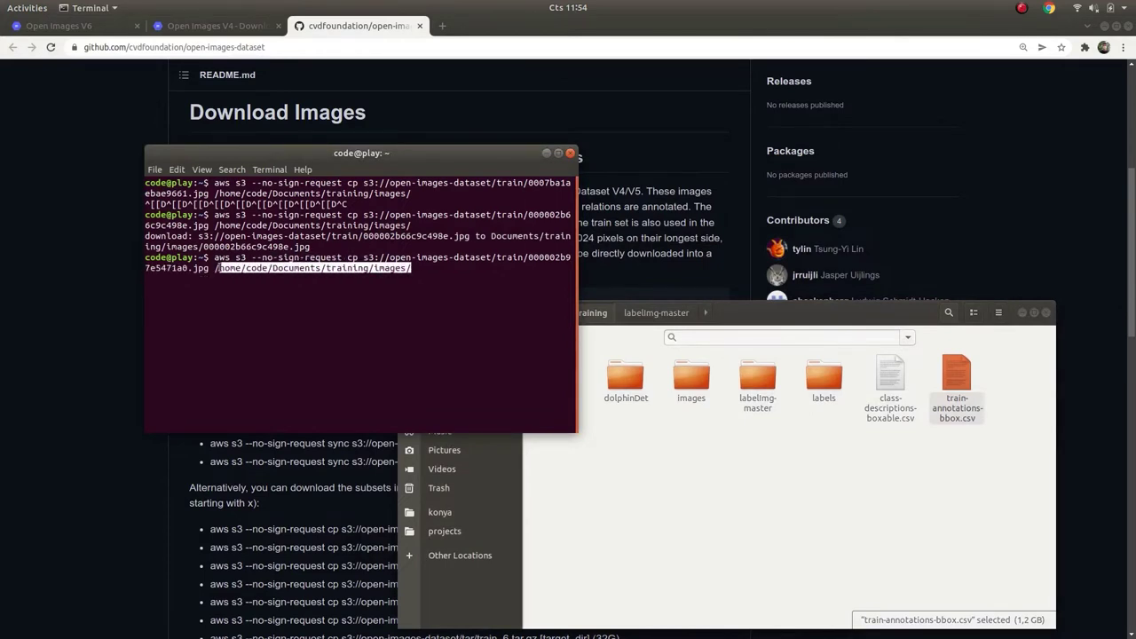
# - Open 000002b97e5471a0.jpg from the images folder in Image Viewer, inspect it and close the viewer
pyautogui.click(656, 426)
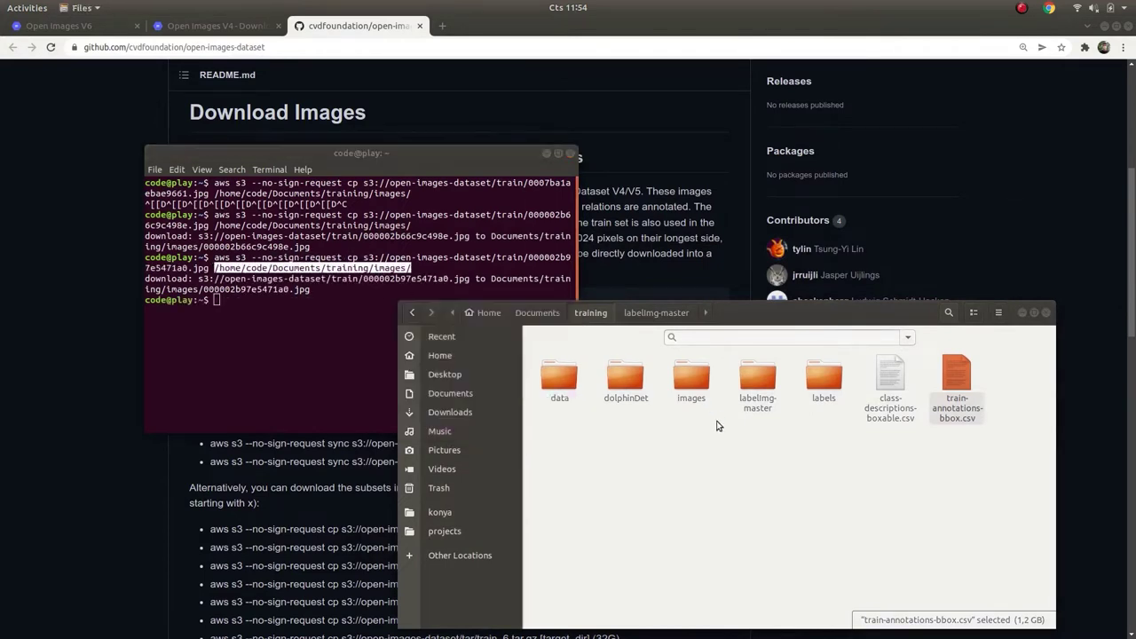
pyautogui.doubleClick(691, 377)
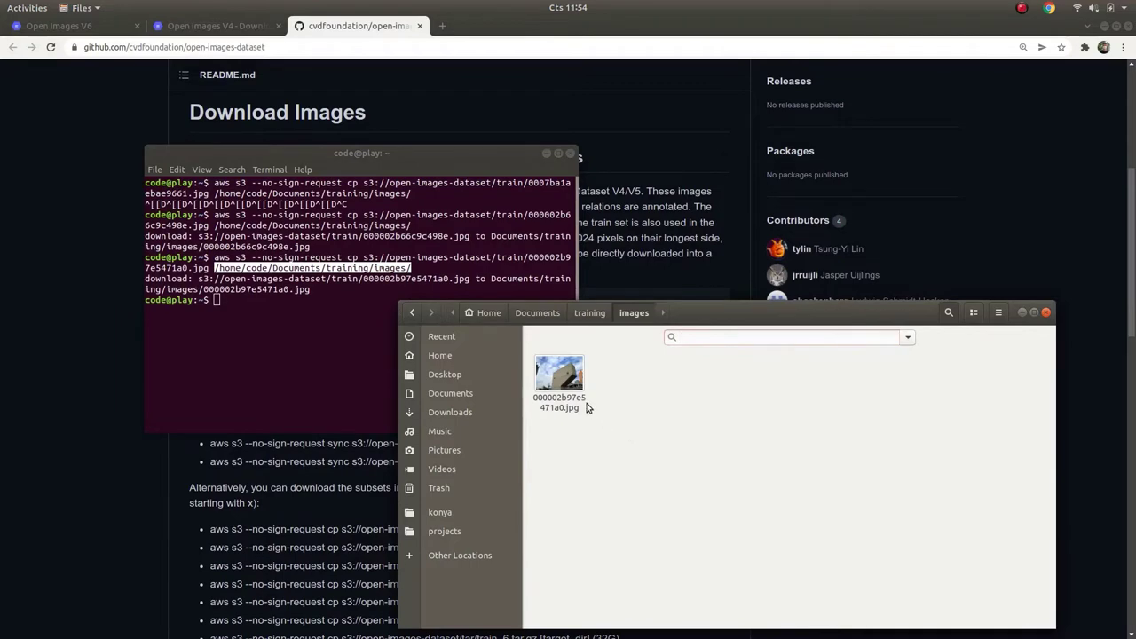
pyautogui.doubleClick(583, 361)
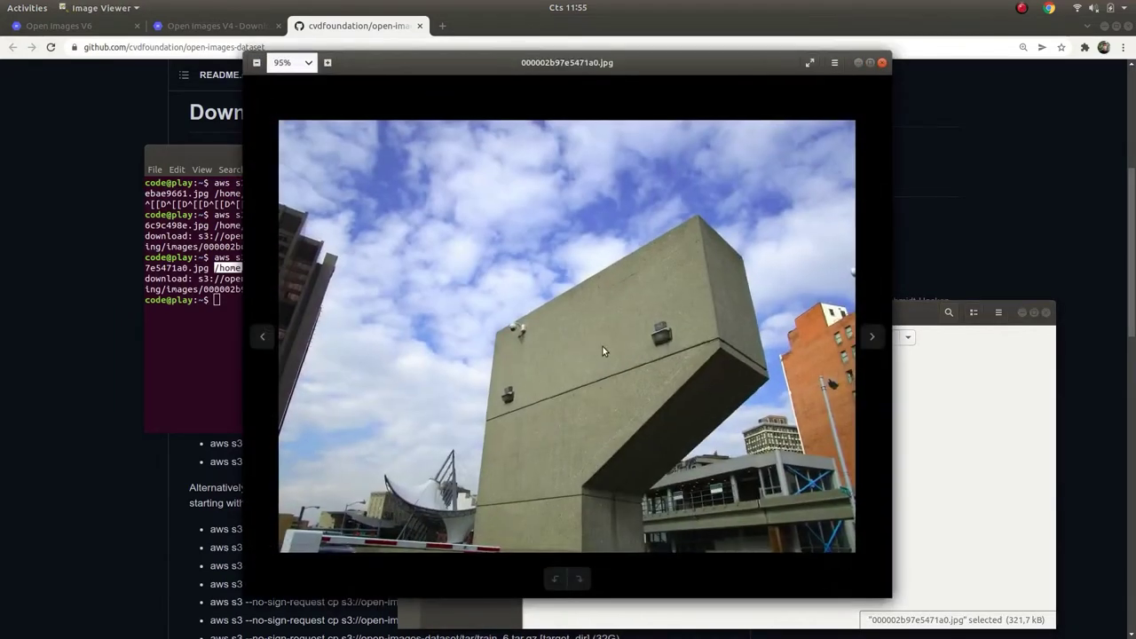
pyautogui.scroll(1, 602, 346)
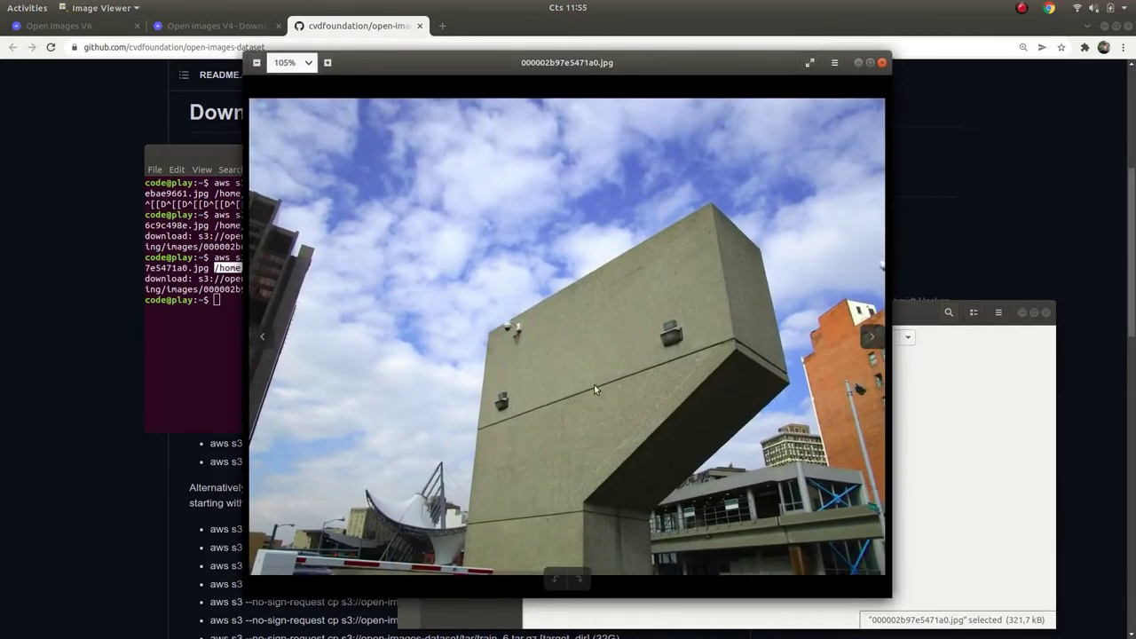
pyautogui.click(882, 63)
pyautogui.click(435, 280)
pyautogui.click(420, 285)
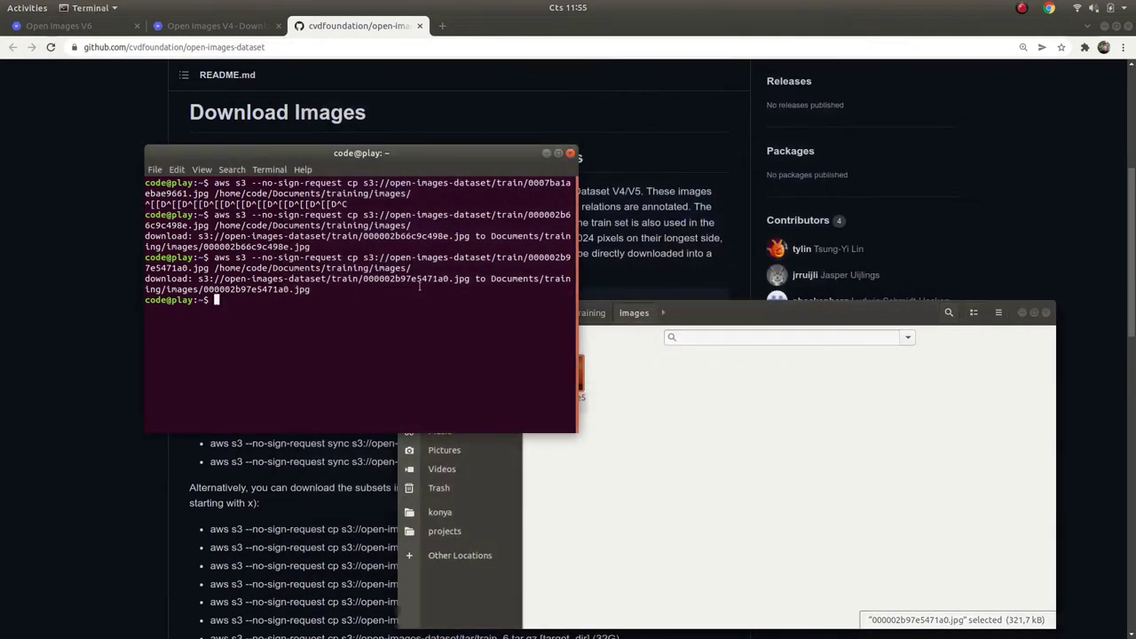
pyautogui.click(20, 223)
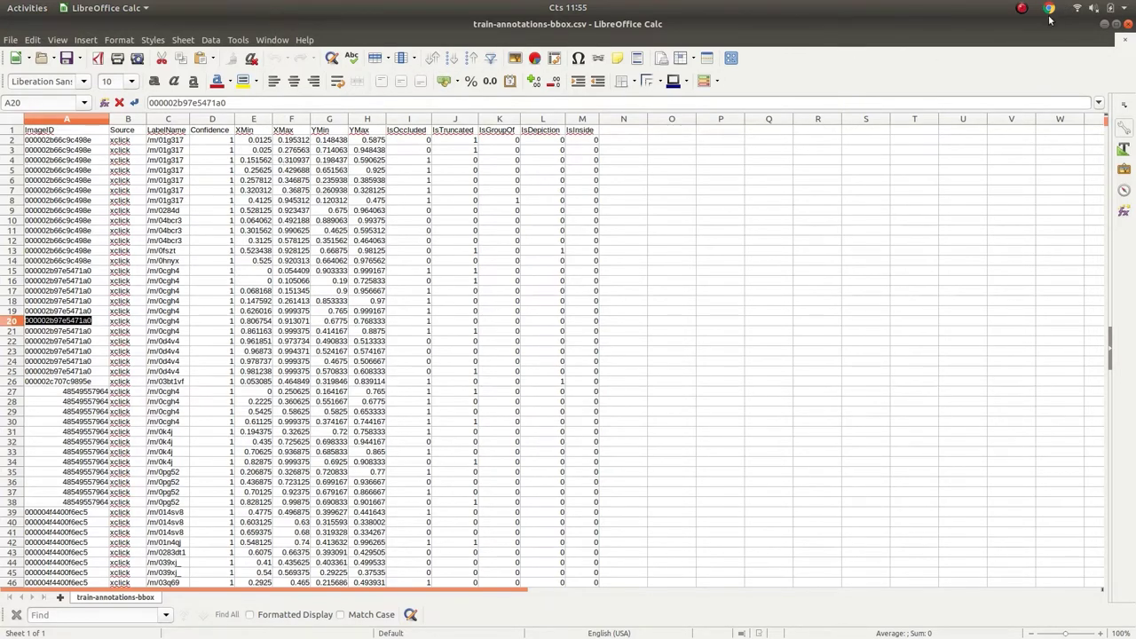
pyautogui.click(1104, 29)
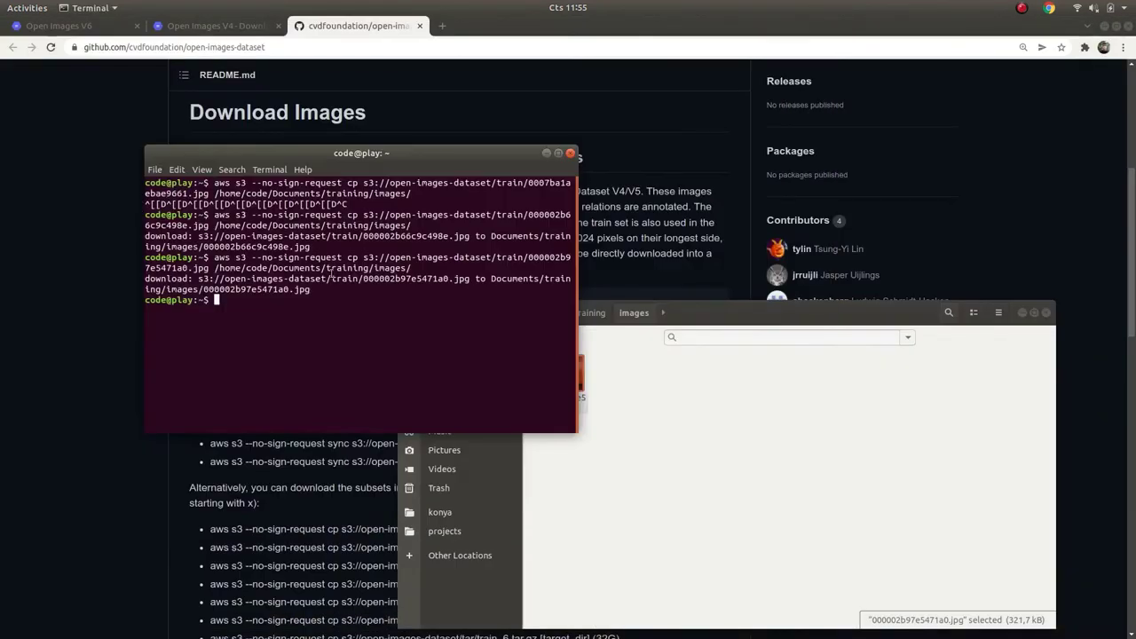
# - Open class-descriptions-boxable.csv from the training folder in LibreOffice Calc with the default text import settings and look over the classes
pyautogui.click(671, 502)
pyautogui.hotkey('alt', 'Up')
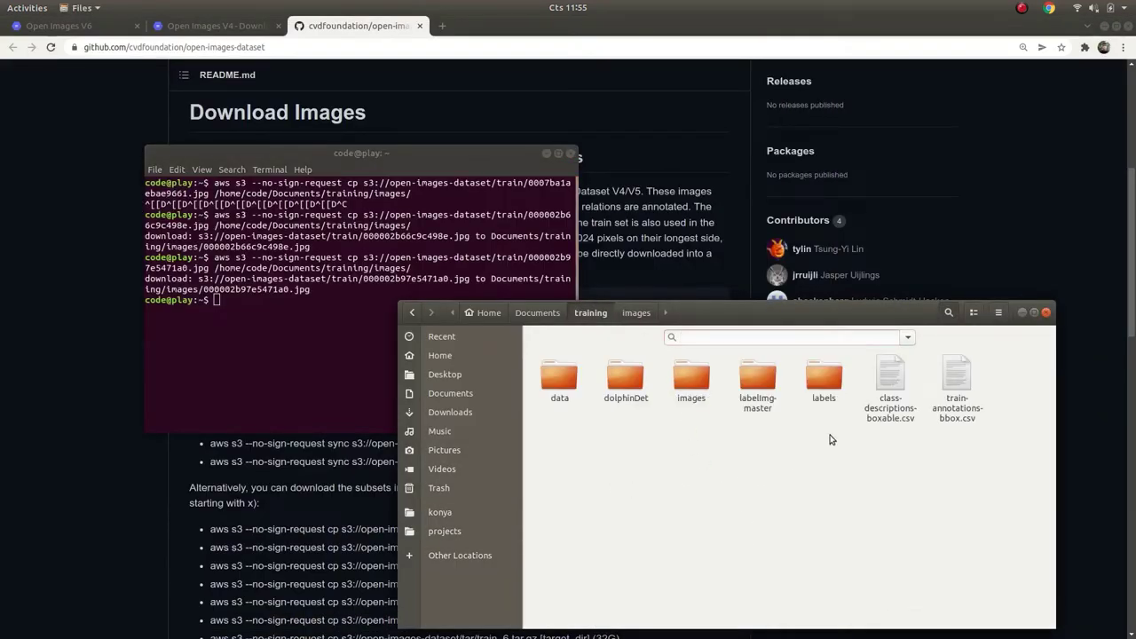
pyautogui.doubleClick(889, 384)
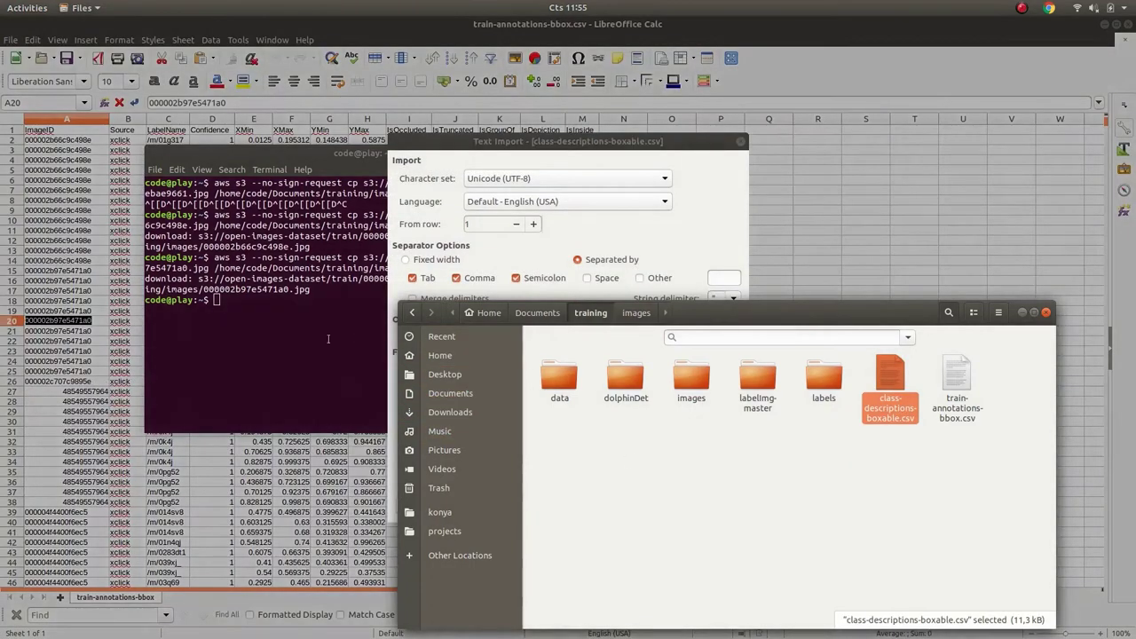
pyautogui.click(643, 246)
pyautogui.click(659, 506)
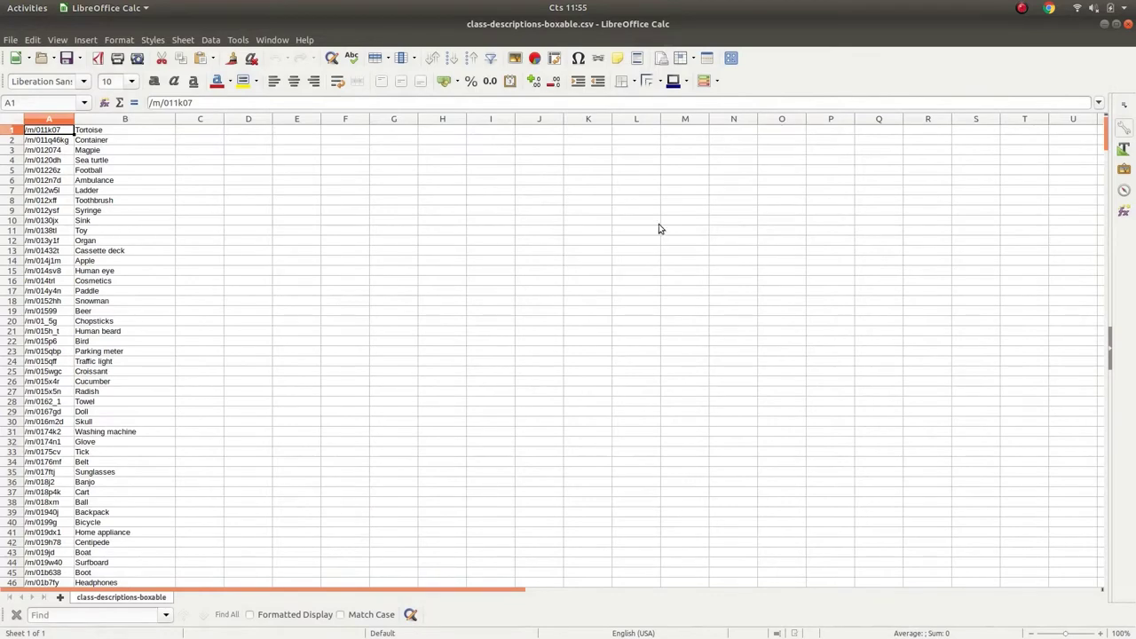
pyautogui.moveTo(1106, 139)
pyautogui.mouseDown()
pyautogui.moveTo(1111, 577)
pyautogui.moveTo(1124, 554)
pyautogui.moveTo(1092, 129)
pyautogui.mouseUp()
# - Search the class descriptions sheet for "dolp"
pyautogui.doubleClick(101, 311)
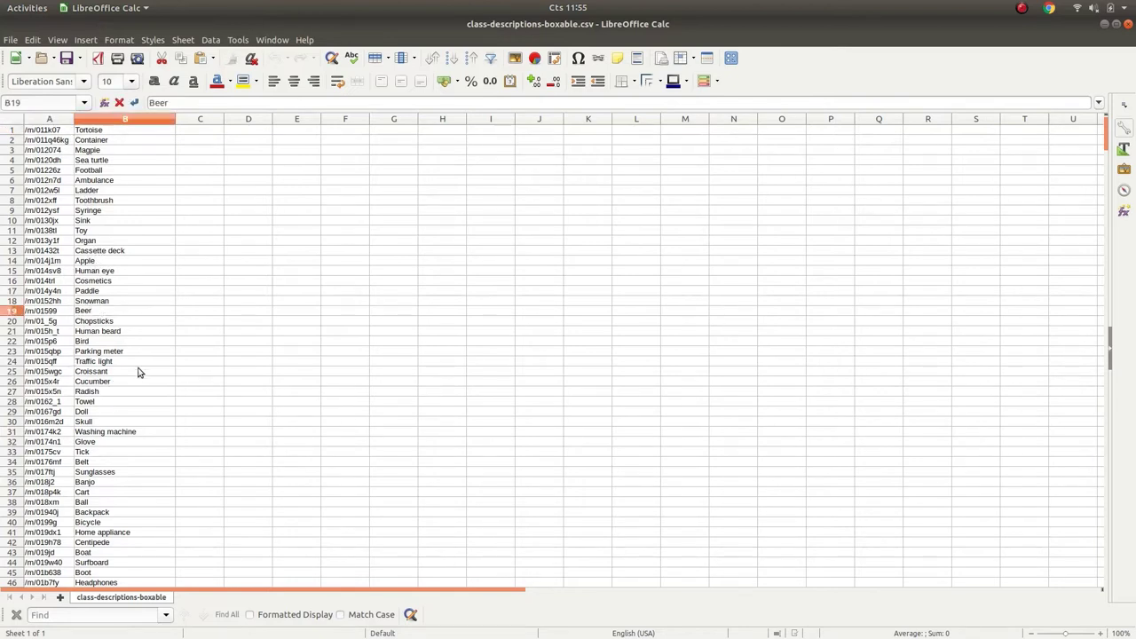
pyautogui.hotkey('ctrl', 'f')
pyautogui.write('dolp')
pyautogui.press('Return')
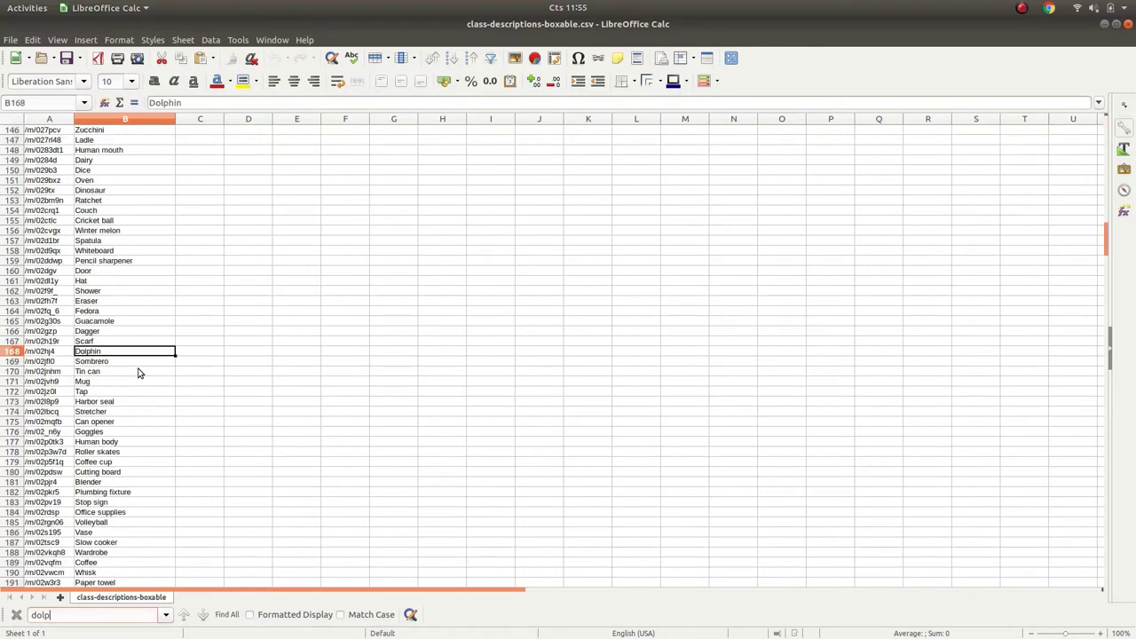
# - Copy the Dolphin class label /m/02hj4 from cell A168
pyautogui.doubleClick(110, 351)
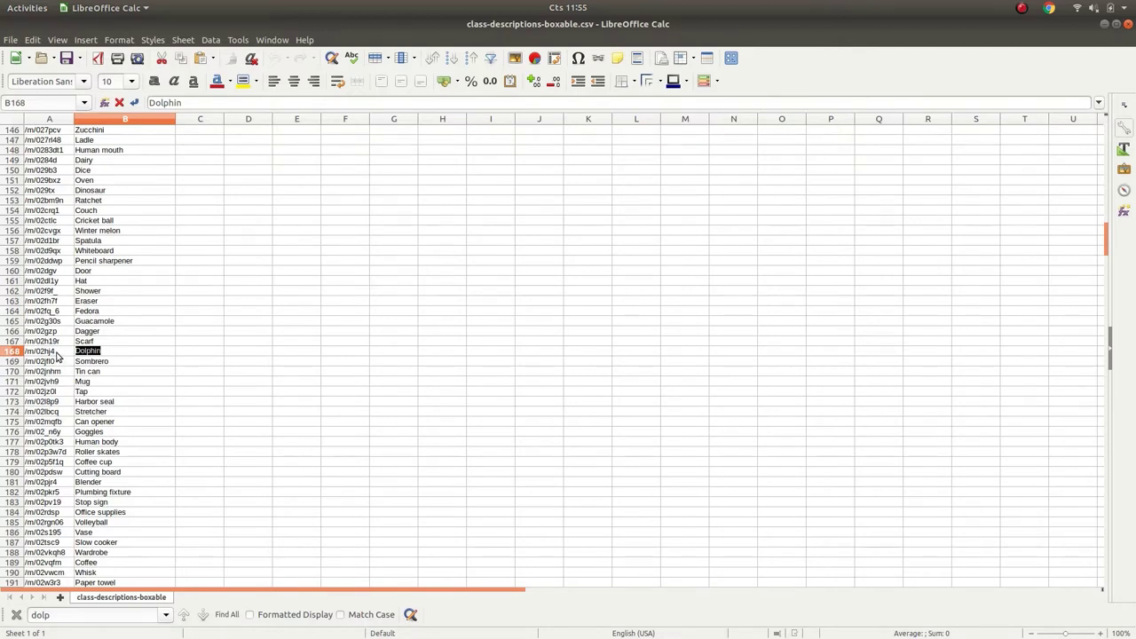
pyautogui.doubleClick(53, 354)
pyautogui.hotkey('ctrl', 'c')
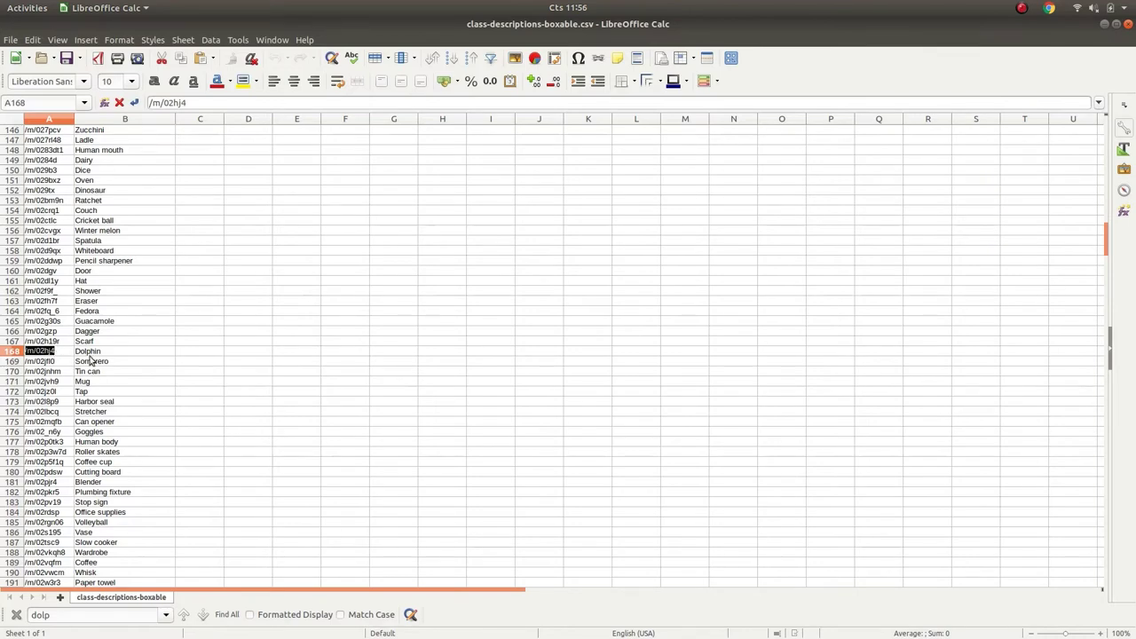
# - Switch to the train-annotations-bbox.csv spreadsheet and search it for the copied label /m/02hj4
pyautogui.moveTo(17, 257)
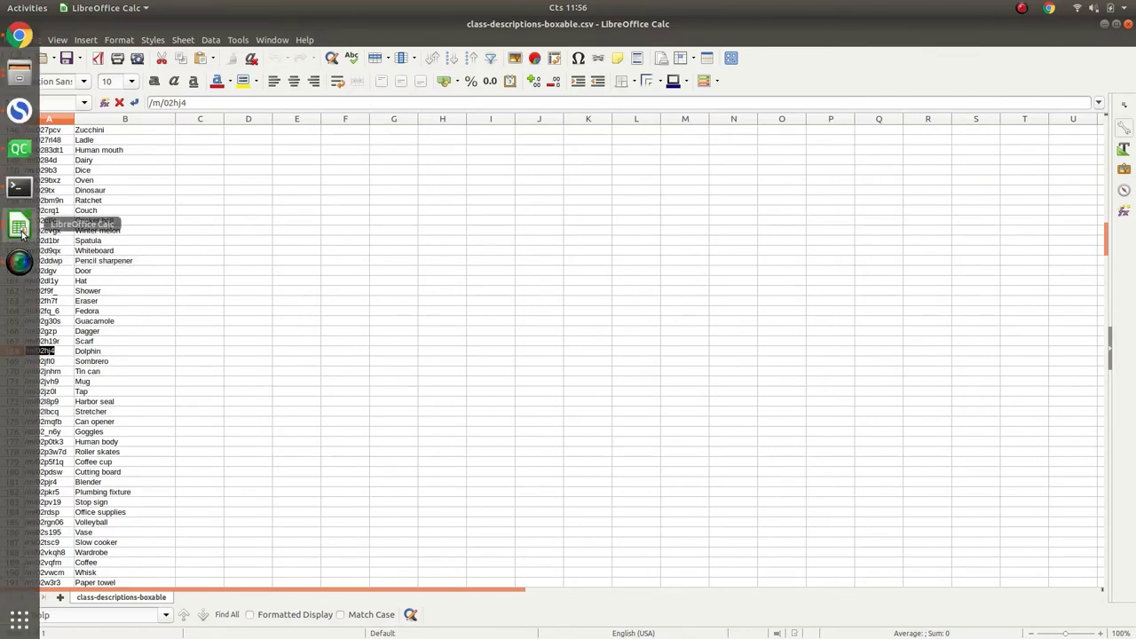
pyautogui.click(20, 227)
pyautogui.click(128, 291)
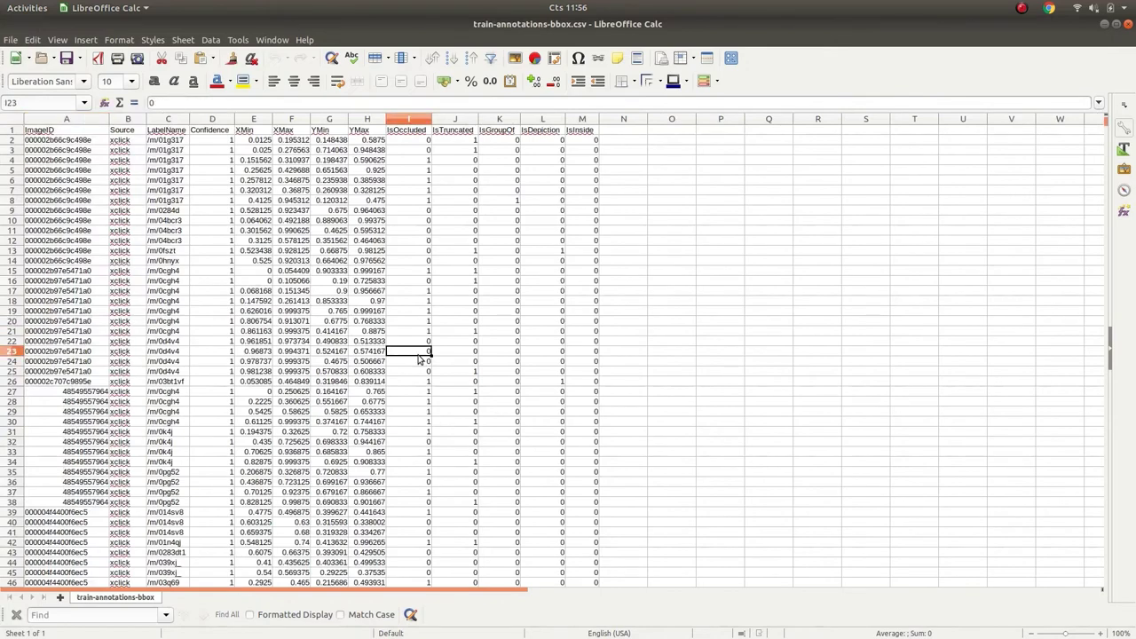
pyautogui.hotkey('ctrl', 'f')
pyautogui.hotkey('ctrl', 'v')
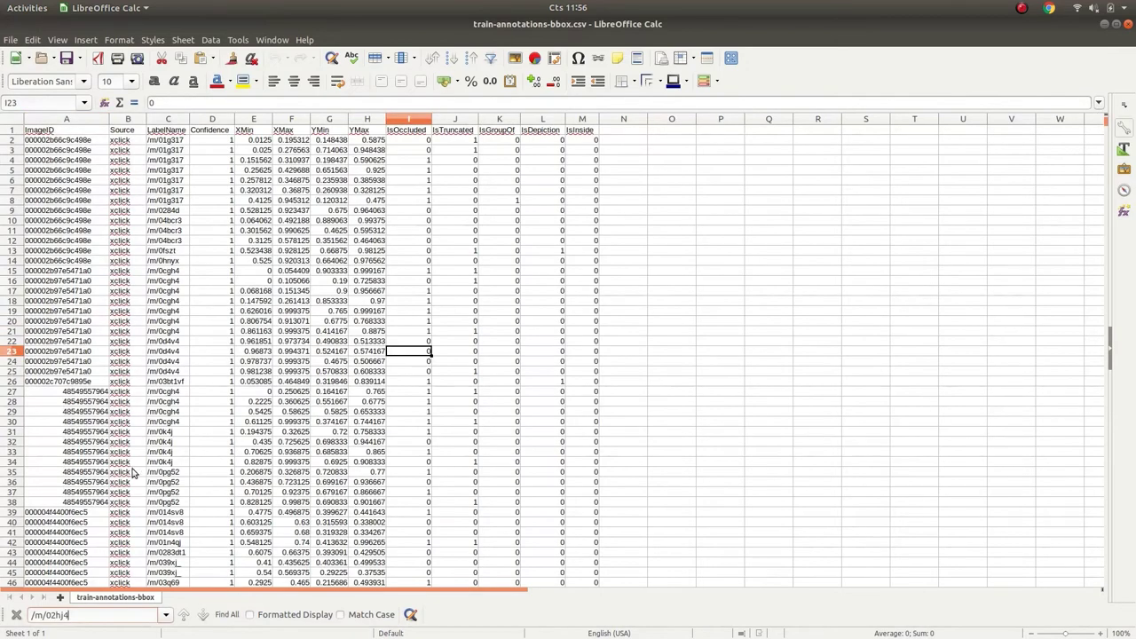
pyautogui.press('Return')
# - Copy the image ID 0007ba1aebae9661 of the found dolphin annotation from cell A10699
pyautogui.click(91, 361)
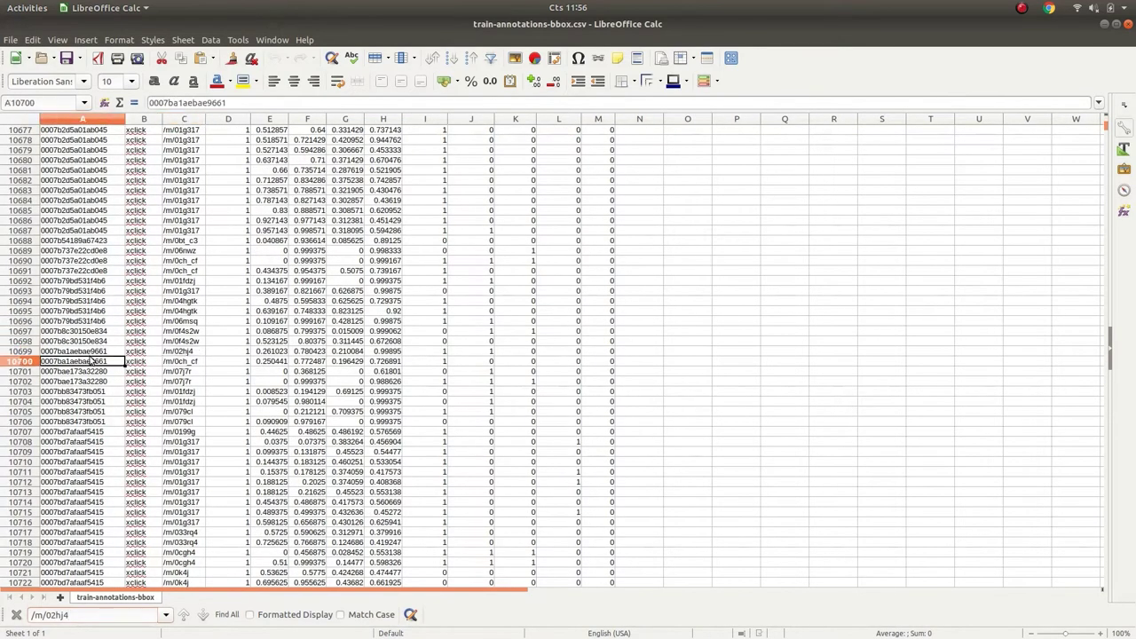
pyautogui.doubleClick(93, 352)
pyautogui.hotkey('ctrl', 'c')
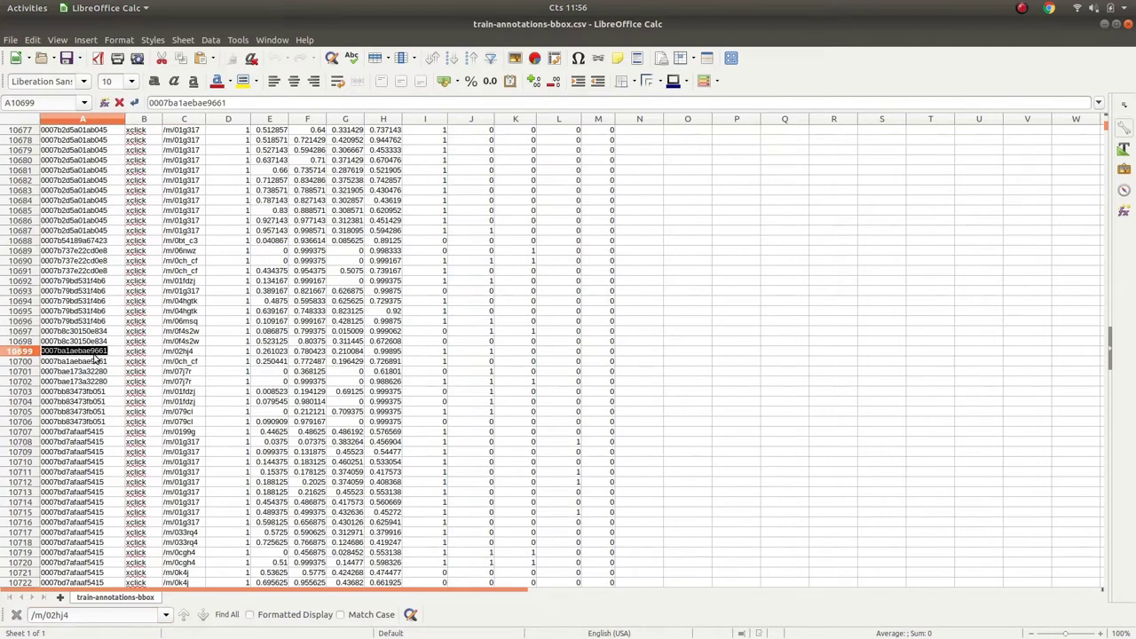
# - Switch to the terminal and rerun the previous aws s3 copy command with its image ID replaced by 0007ba1aebae9661
pyautogui.click(20, 185)
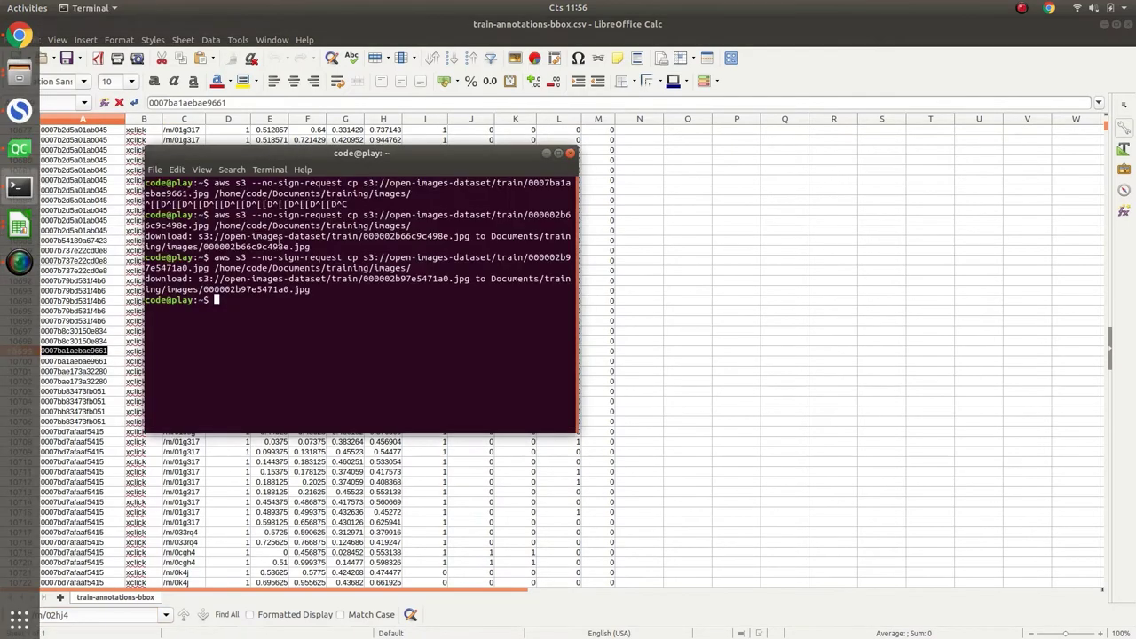
pyautogui.press('Up')
pyautogui.press('Left')
pyautogui.press('Left')
pyautogui.press('Left')
pyautogui.press('Left')
pyautogui.press('Left')
pyautogui.press('Left')
pyautogui.press('Left')
pyautogui.press('Left')
pyautogui.press('Left')
pyautogui.press('Left')
pyautogui.press('Left')
pyautogui.press('Left')
pyautogui.press('Left')
pyautogui.press('Left')
pyautogui.press('Left')
pyautogui.press('Left')
pyautogui.press('Left')
pyautogui.press('Left')
pyautogui.press('Left')
pyautogui.press('Left')
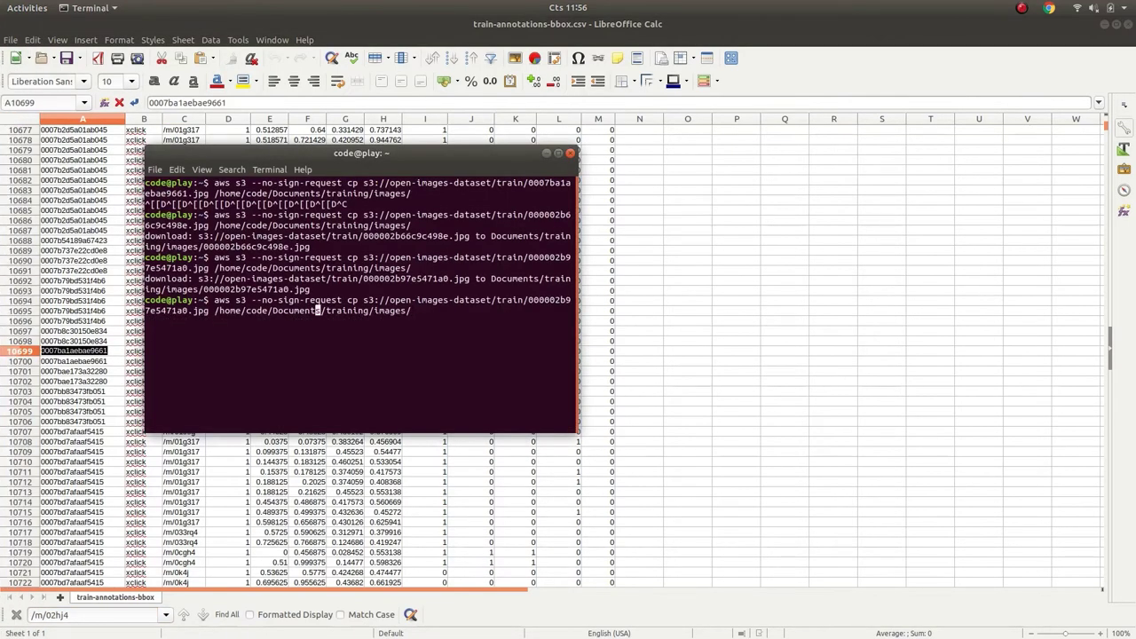
pyautogui.press('Left')
pyautogui.press('Left')
pyautogui.press('Left')
pyautogui.press('Left')
pyautogui.press('Left')
pyautogui.press('Left')
pyautogui.press('Left')
pyautogui.press('Left')
pyautogui.press('BackSpace')
pyautogui.press('BackSpace')
pyautogui.press('BackSpace')
pyautogui.press('BackSpace')
pyautogui.press('BackSpace')
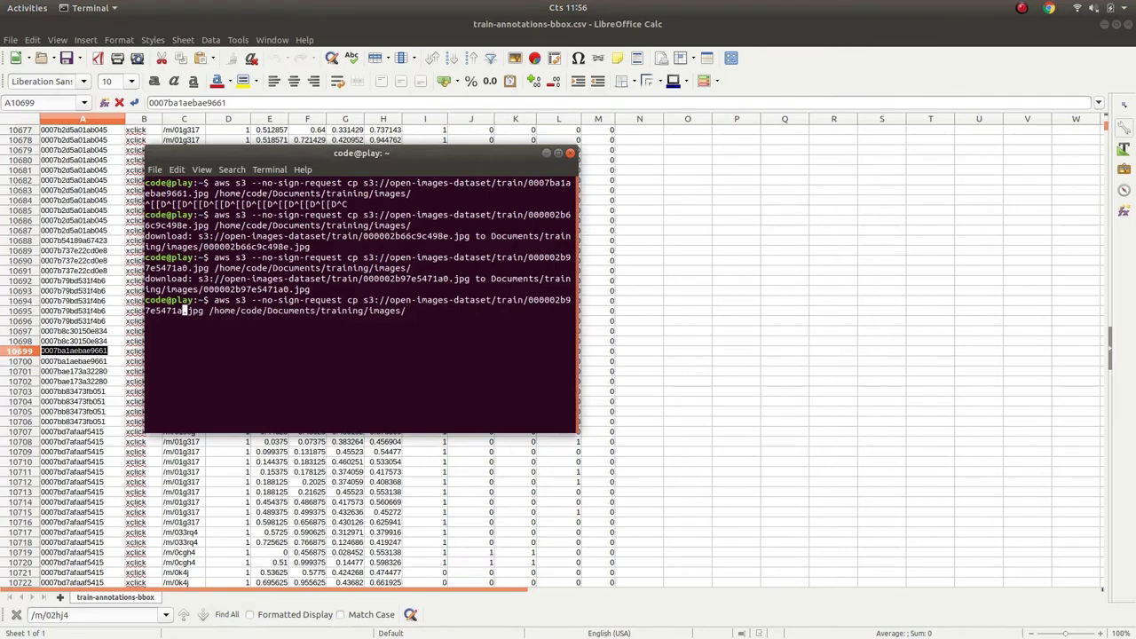
pyautogui.press('BackSpace')
pyautogui.press('BackSpace')
pyautogui.press('BackSpace')
pyautogui.press('BackSpace')
pyautogui.press('BackSpace')
pyautogui.press('BackSpace')
pyautogui.press('BackSpace')
pyautogui.press('BackSpace')
pyautogui.press('BackSpace')
pyautogui.press('BackSpace')
pyautogui.press('BackSpace')
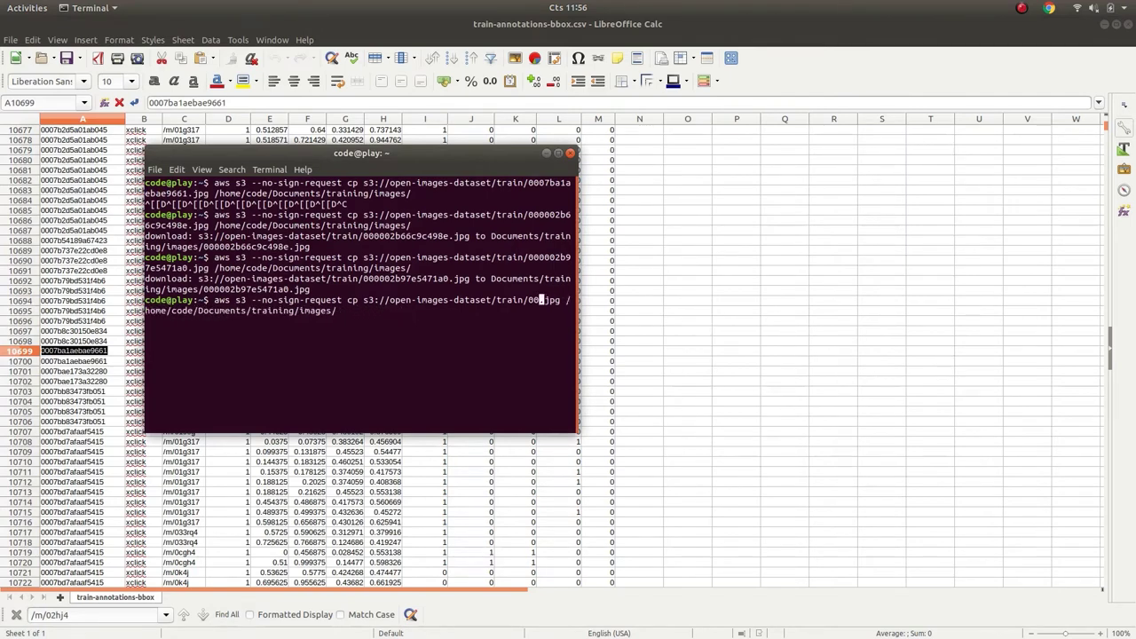
pyautogui.hotkey('ctrl', 'shift', 'v')
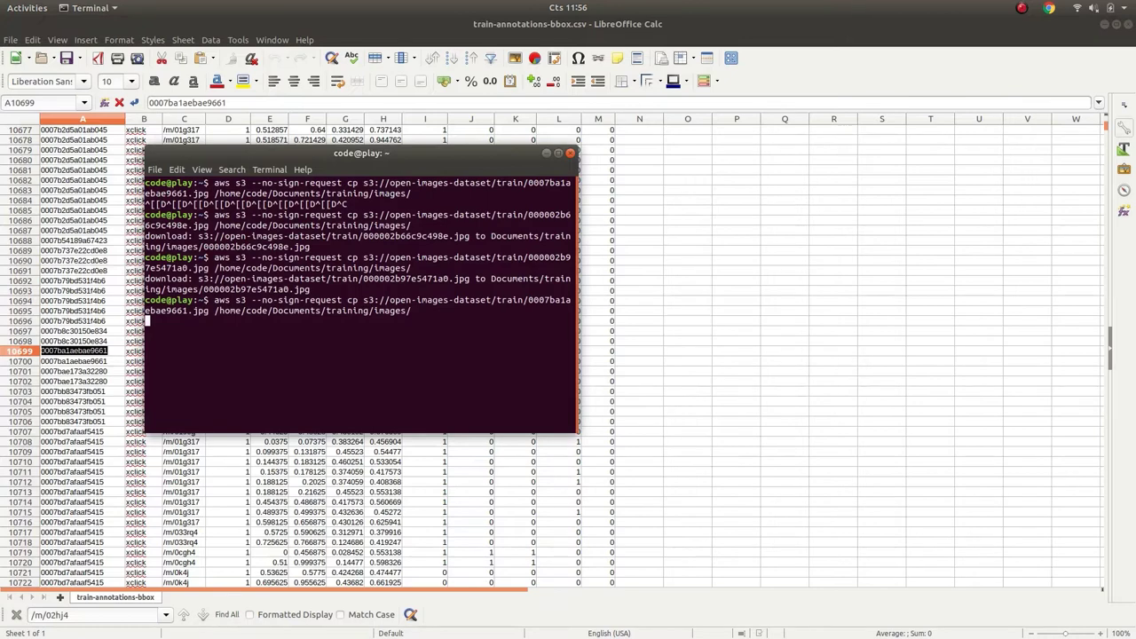
# - View the downloaded image 0007ba1aebae9661.jpg from the training/images folder, and clear the viewer, folder and terminal windows away
pyautogui.moveTo(4, 282)
pyautogui.click(20, 73)
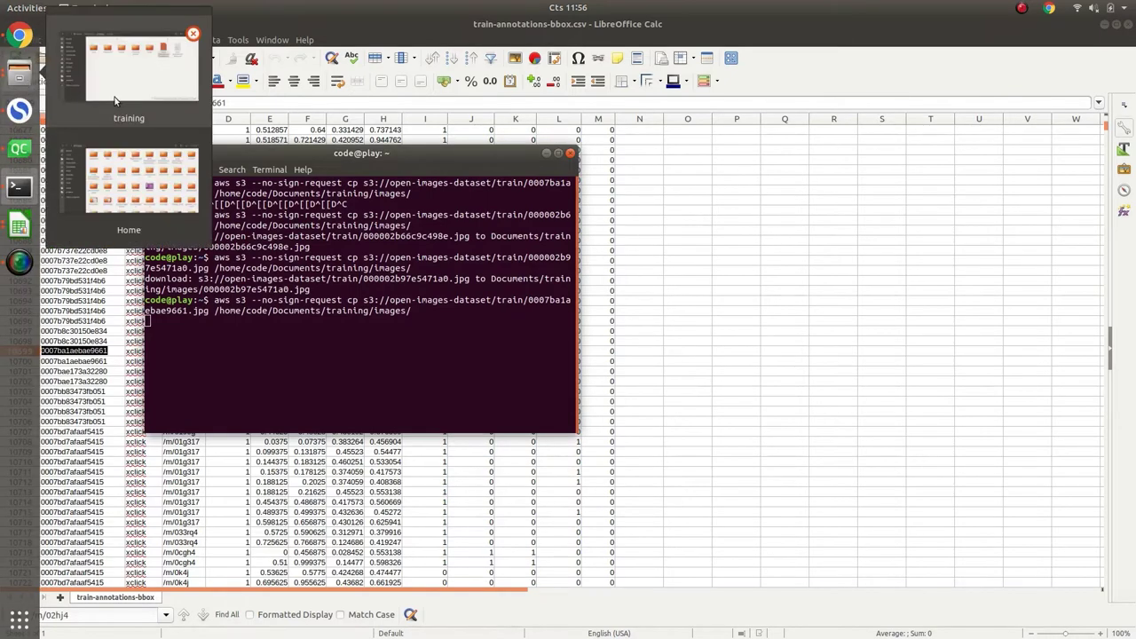
pyautogui.click(124, 66)
pyautogui.click(804, 472)
pyautogui.doubleClick(691, 390)
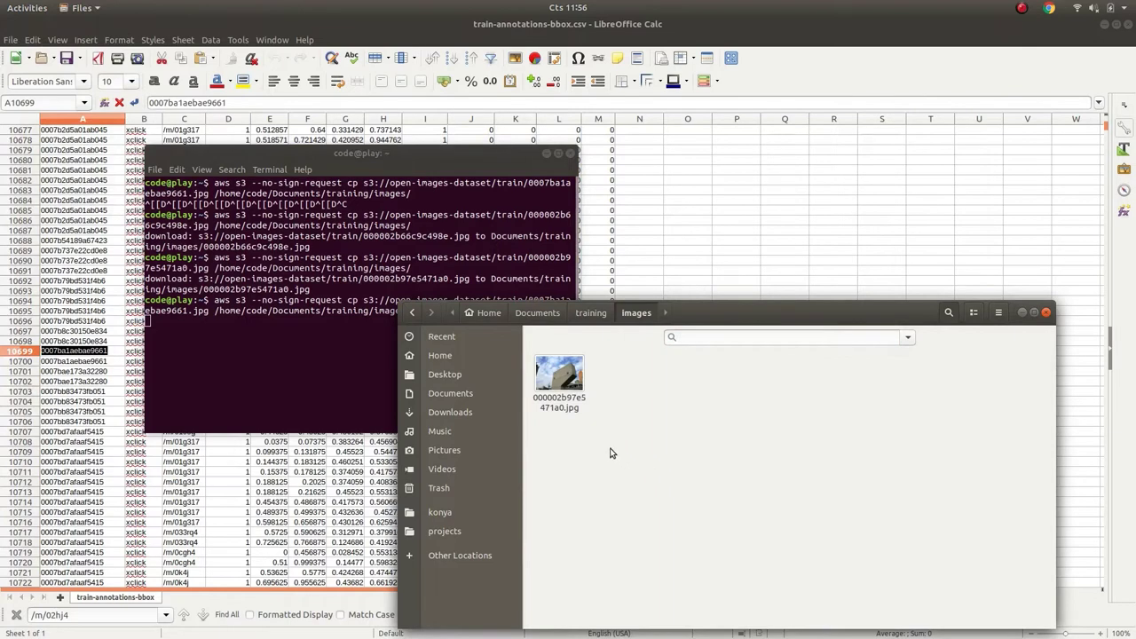
pyautogui.doubleClick(624, 417)
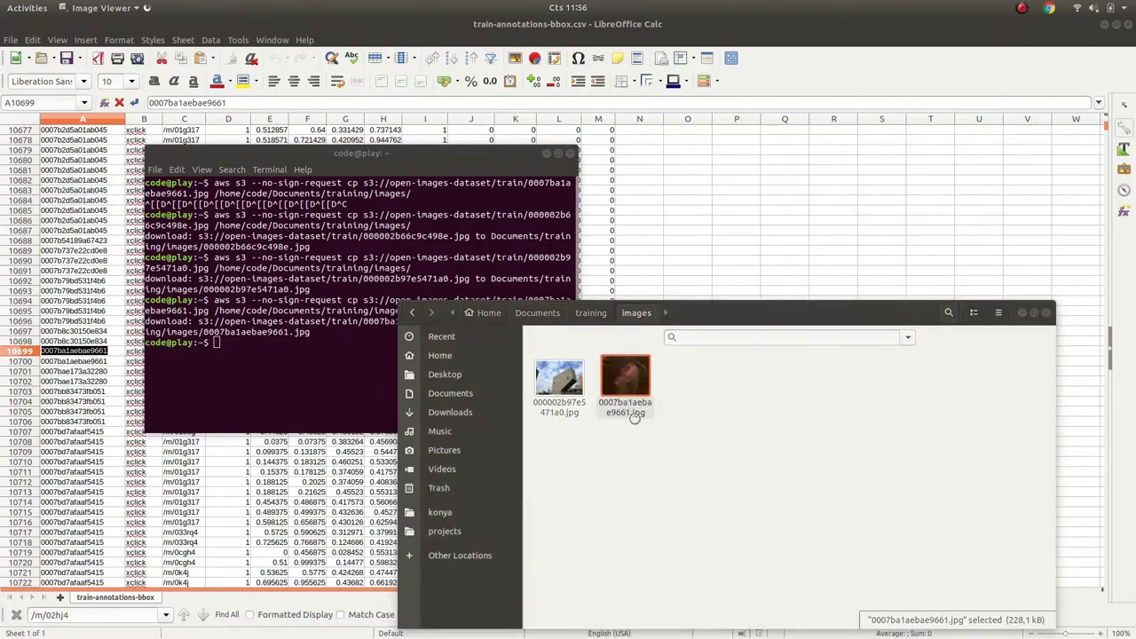
pyautogui.click(883, 48)
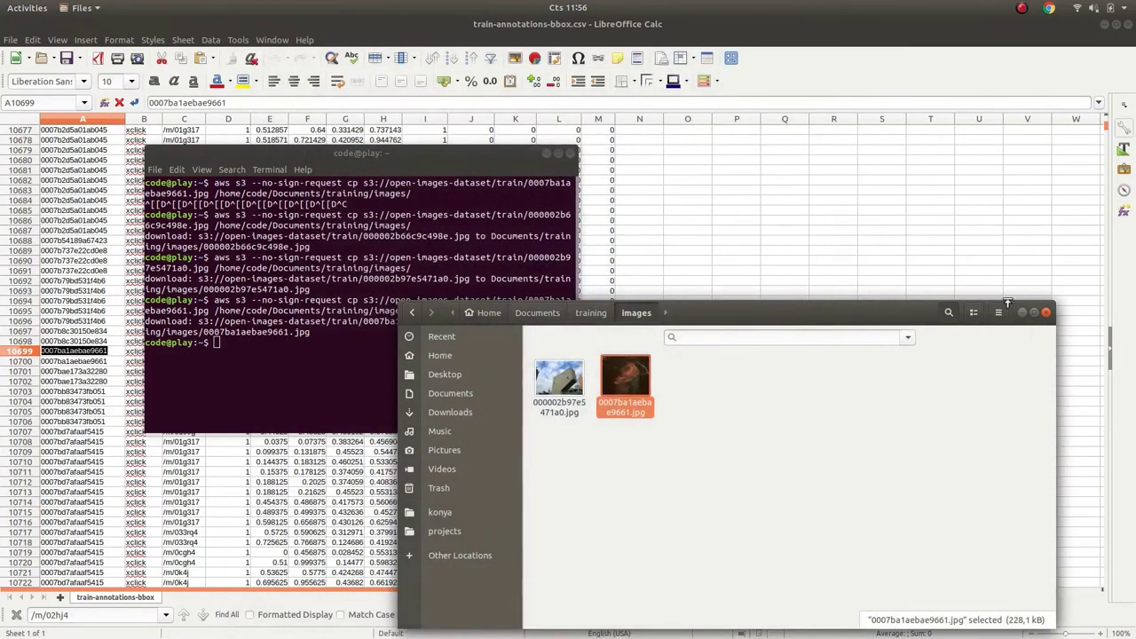
pyautogui.click(1045, 312)
pyautogui.click(545, 154)
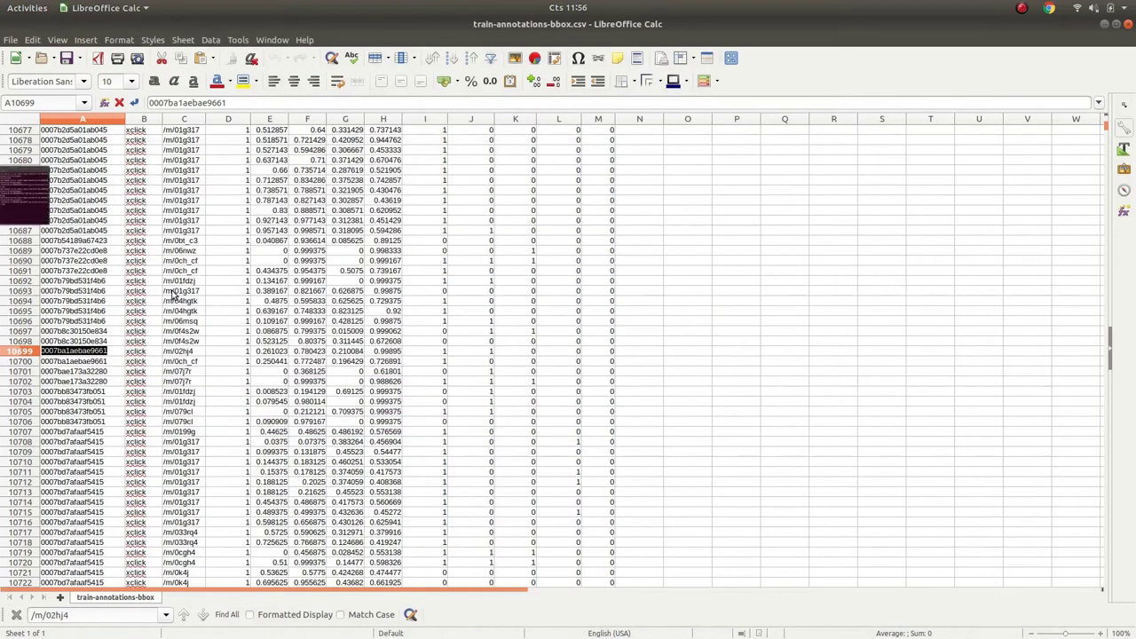
# - Highlight the dolphin annotation's bounding-box coordinates in cells E10699:H10699 of the annotations sheet
pyautogui.moveTo(268, 351); pyautogui.dragTo(376, 355)
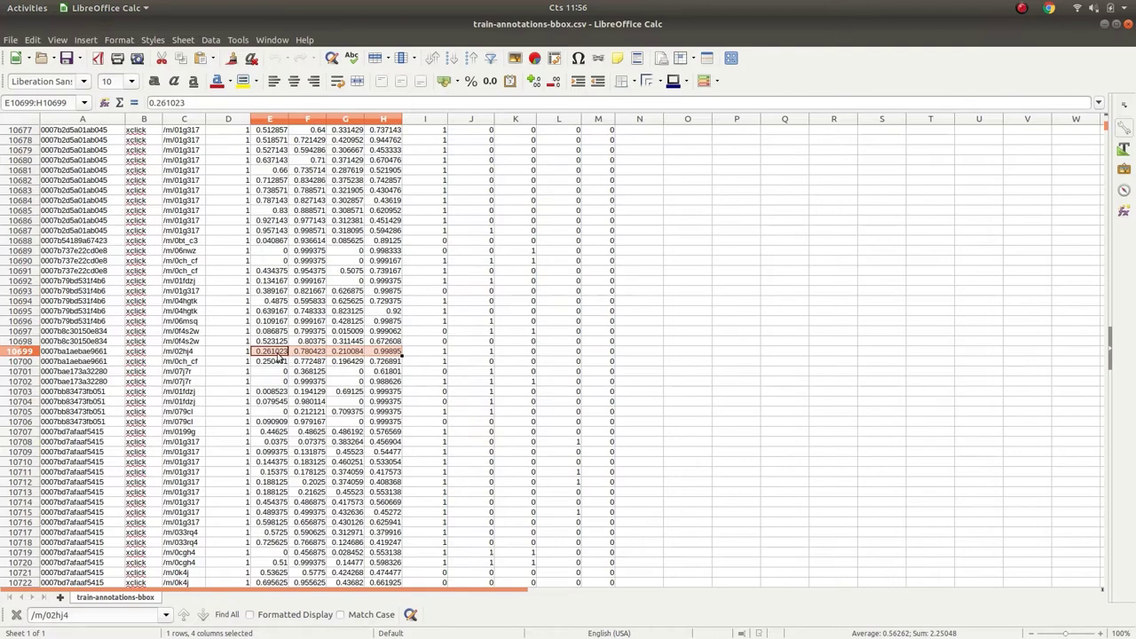
pyautogui.moveTo(5, 191)
pyautogui.click(346, 356)
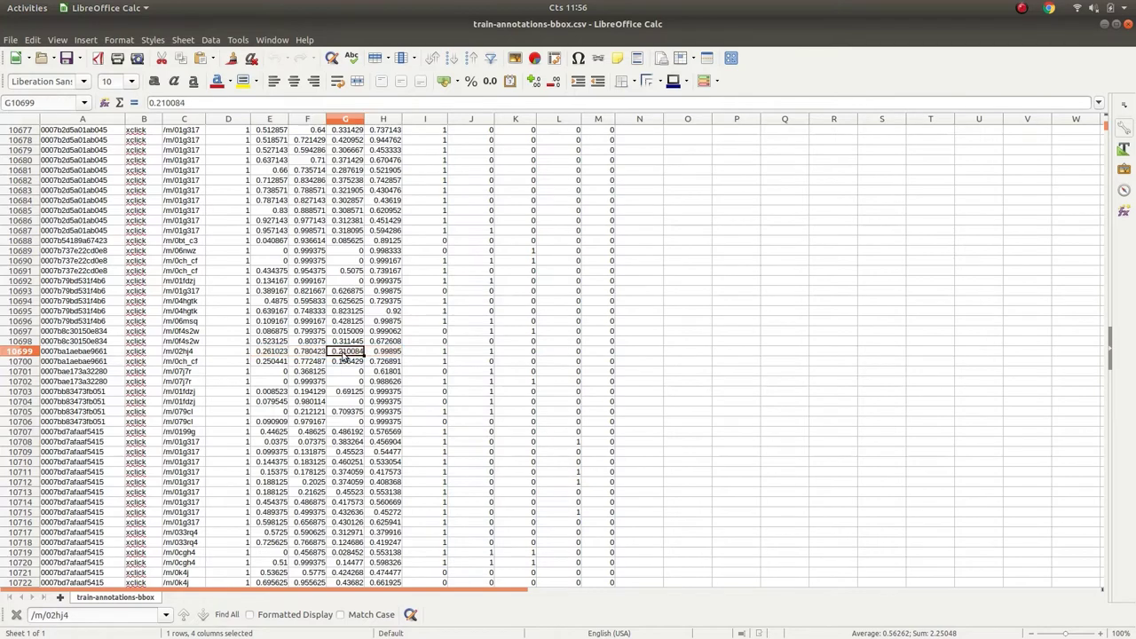
pyautogui.moveTo(269, 351); pyautogui.dragTo(390, 353)
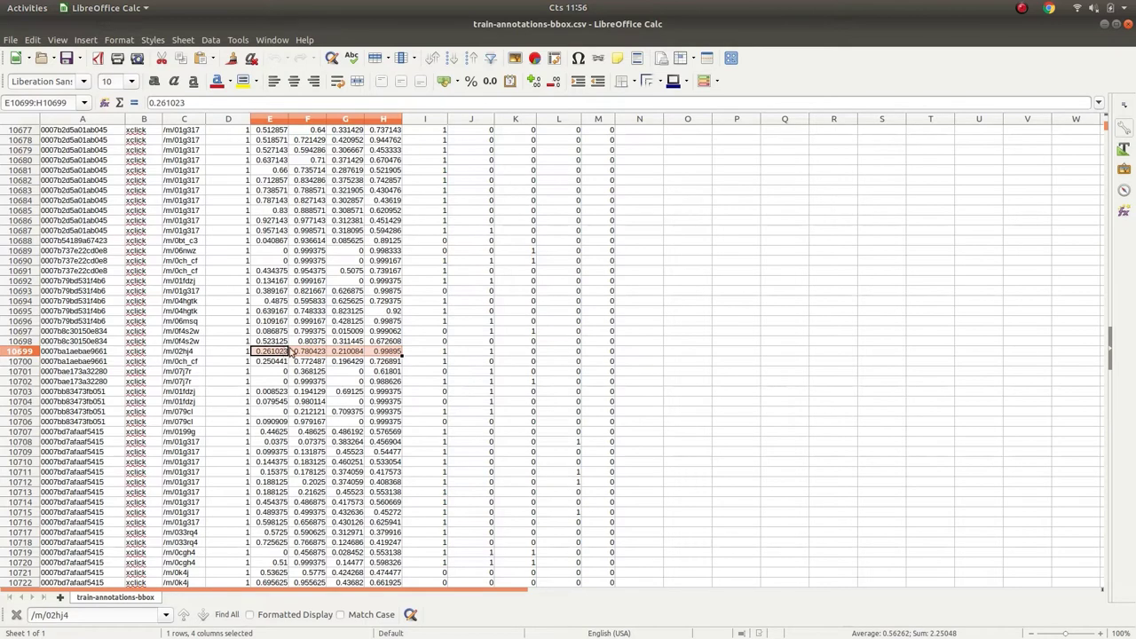
# - Switch to Qt Creator and look through the ReadCSV project's main.cpp from its includes to the download command
pyautogui.moveTo(3, 264)
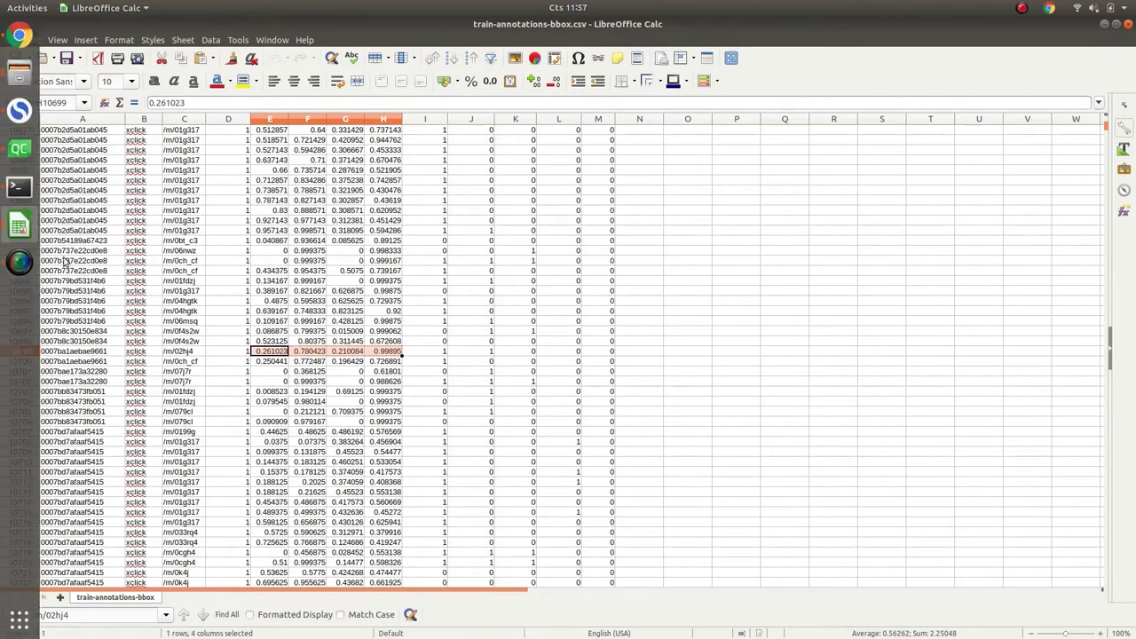
pyautogui.click(18, 148)
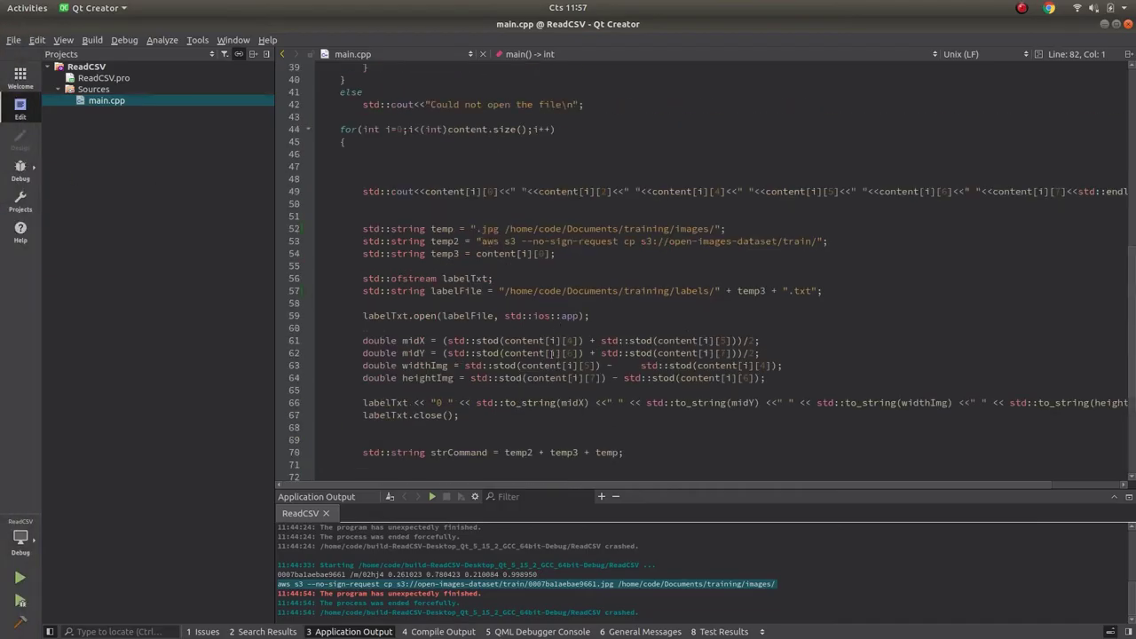
pyautogui.scroll(3, 550, 352)
pyautogui.scroll(-3, 550, 329)
pyautogui.scroll(13, 551, 315)
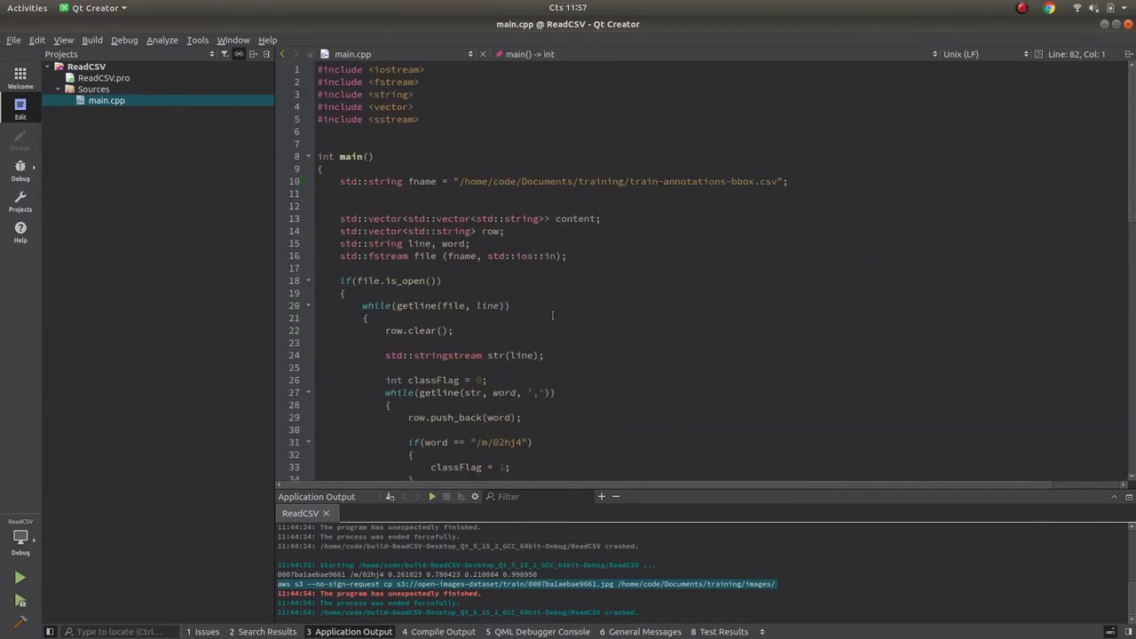
pyautogui.scroll(-15, 552, 315)
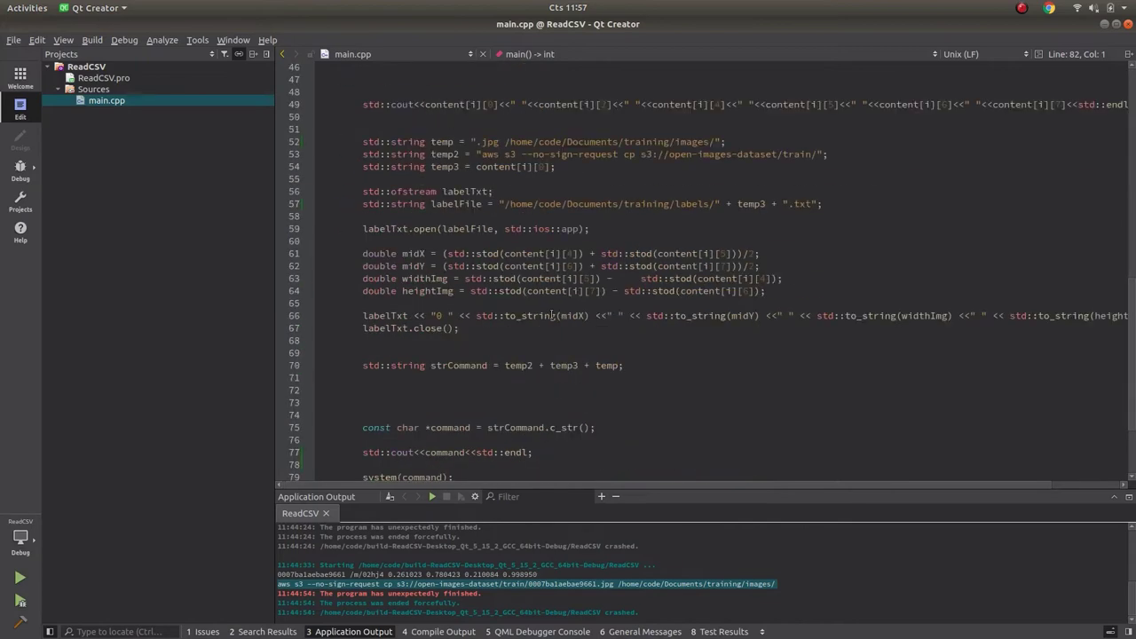
# - Highlight the midX, midY, widthImg and heightImg calculations on lines 61 to 64 of main.cpp
pyautogui.click(410, 254)
pyautogui.scroll(3, 527, 293)
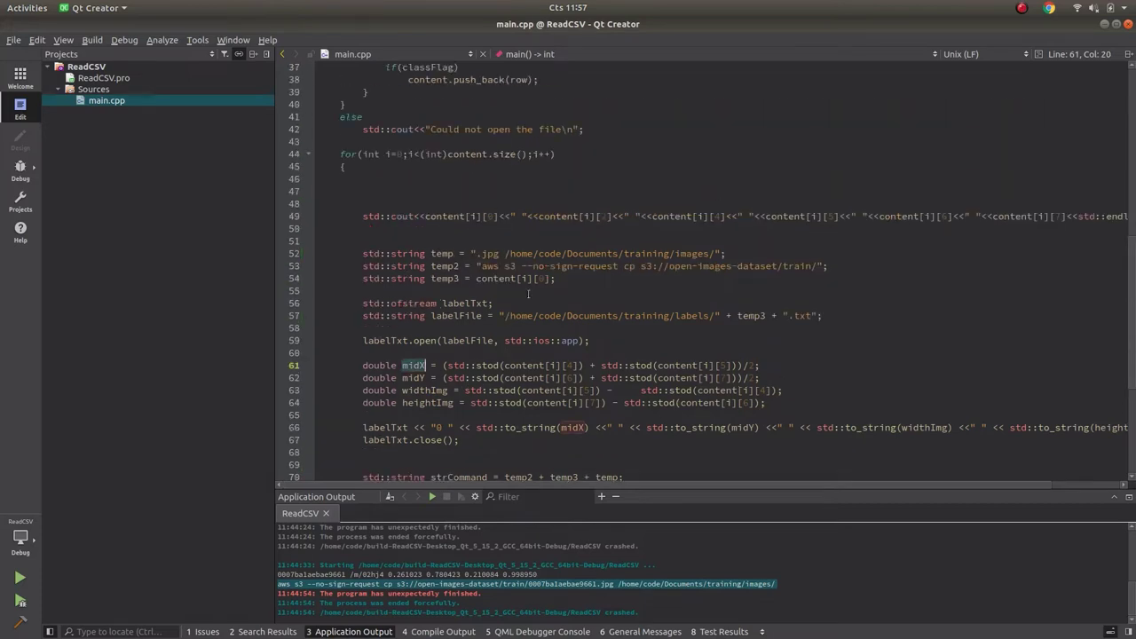
pyautogui.moveTo(768, 409); pyautogui.dragTo(319, 364)
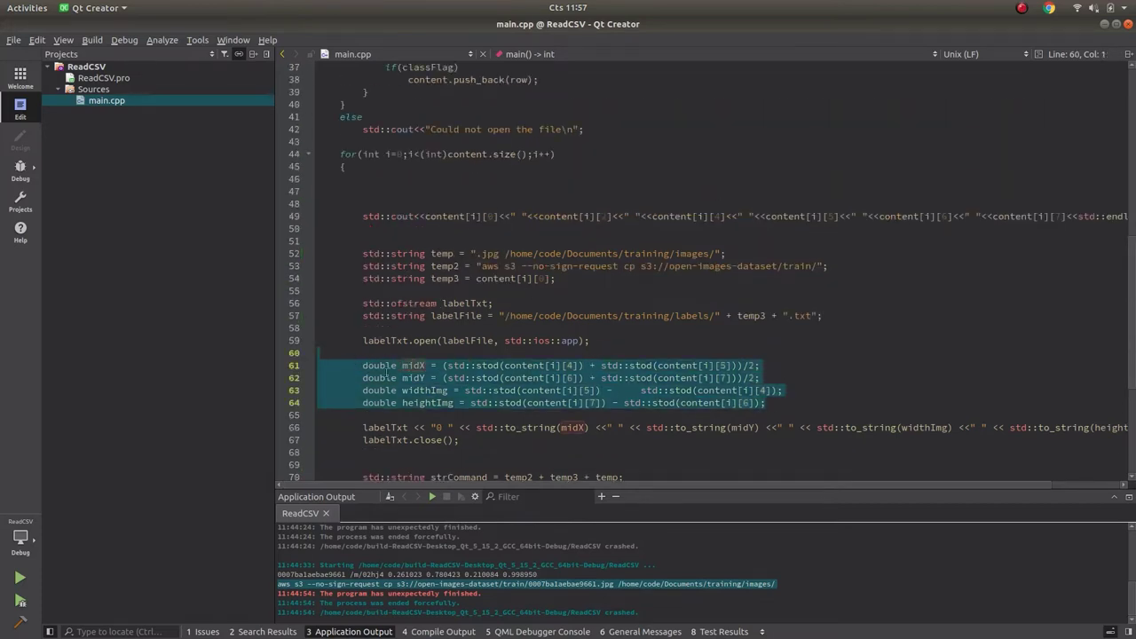
pyautogui.click(396, 377)
pyautogui.scroll(-2, 448, 391)
# - Highlight the class label /m/02hj4 in the word comparison on line 31 of main.cpp
pyautogui.scroll(13, 492, 373)
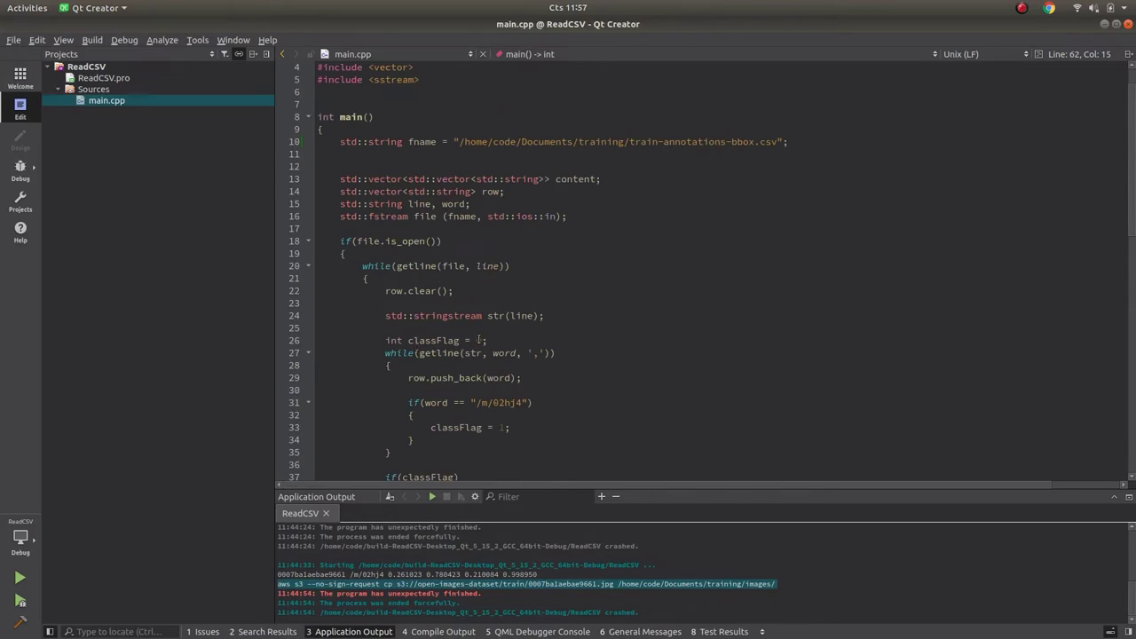
pyautogui.scroll(-6, 480, 340)
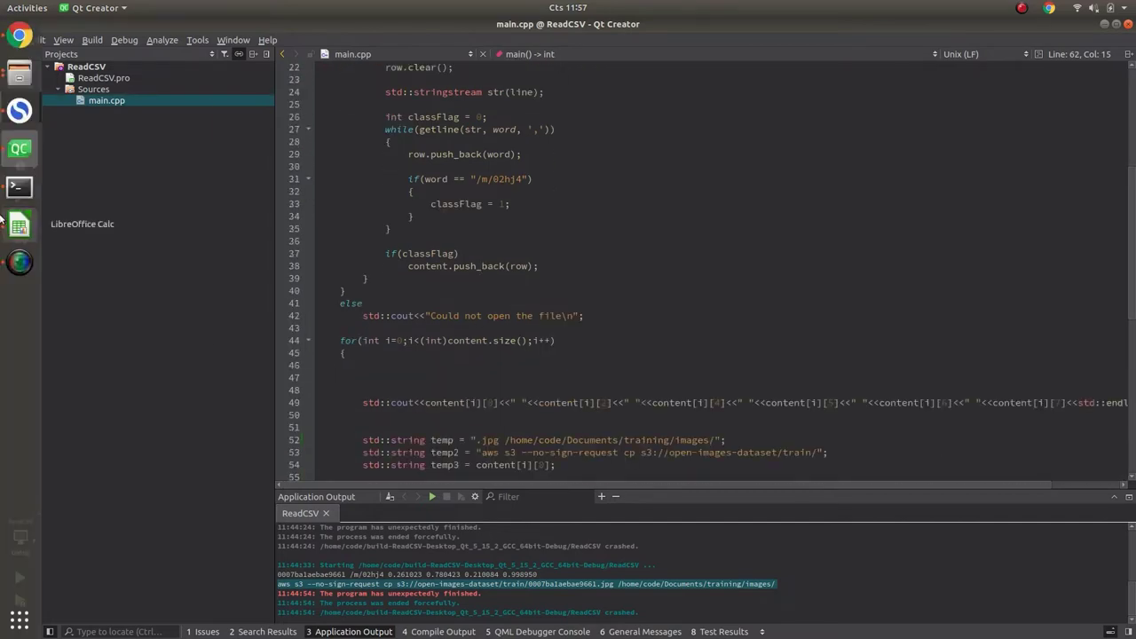
pyautogui.click(18, 226)
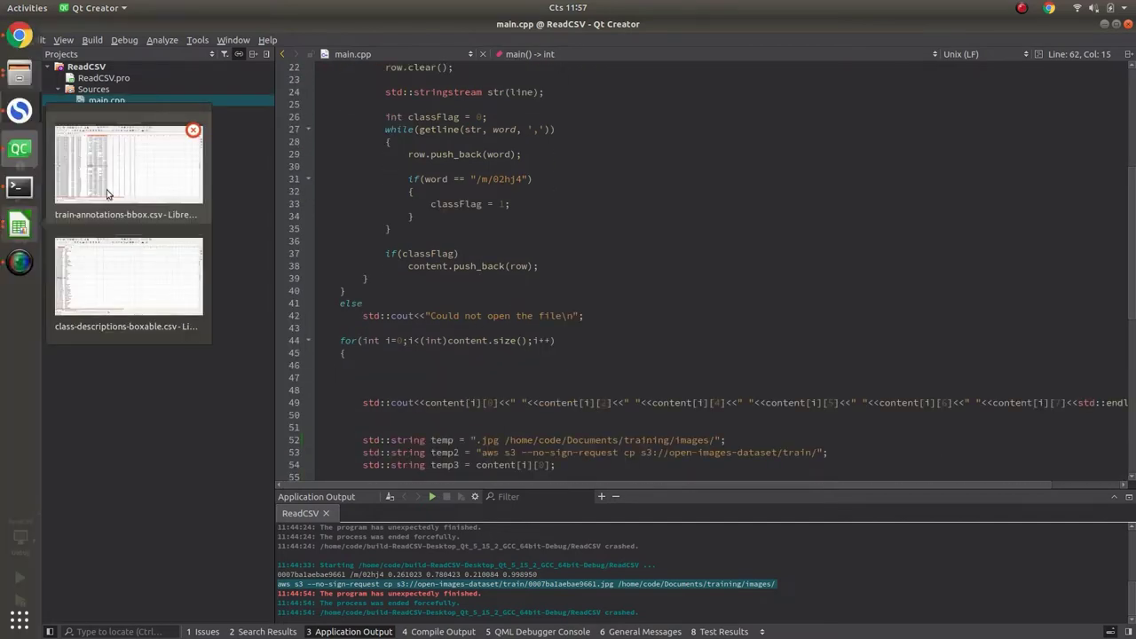
pyautogui.click(612, 273)
pyautogui.moveTo(477, 179); pyautogui.dragTo(520, 181)
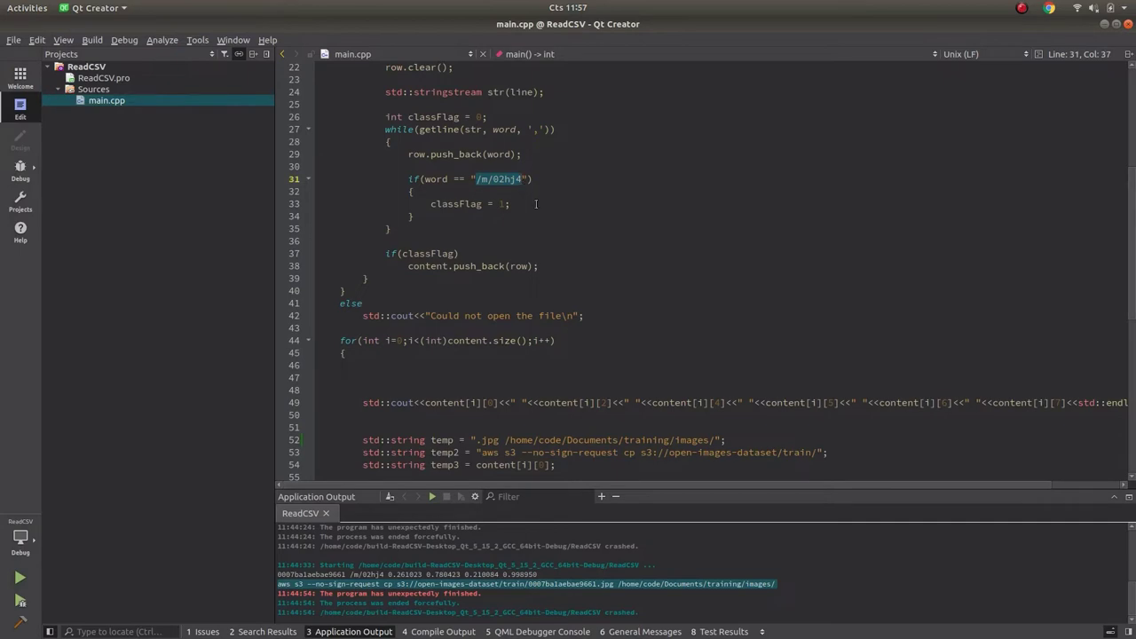
pyautogui.scroll(6, 536, 204)
# - Check the Dolphin row's name and label in class-descriptions-boxable.csv, and return to the main.cpp code
pyautogui.click(18, 226)
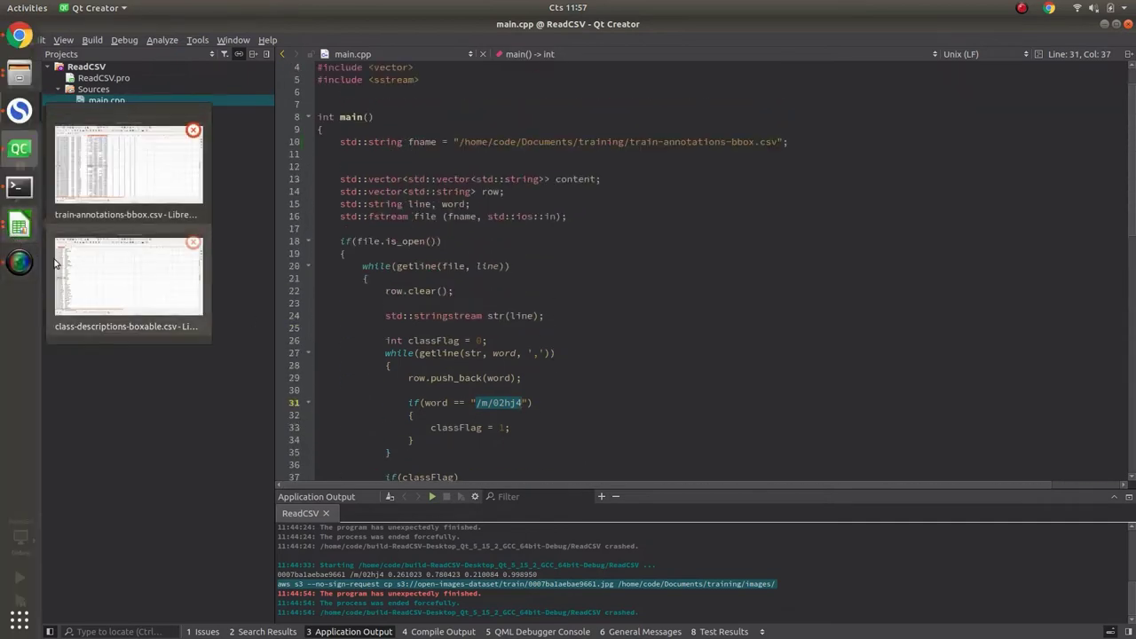
pyautogui.click(102, 282)
pyautogui.click(89, 353)
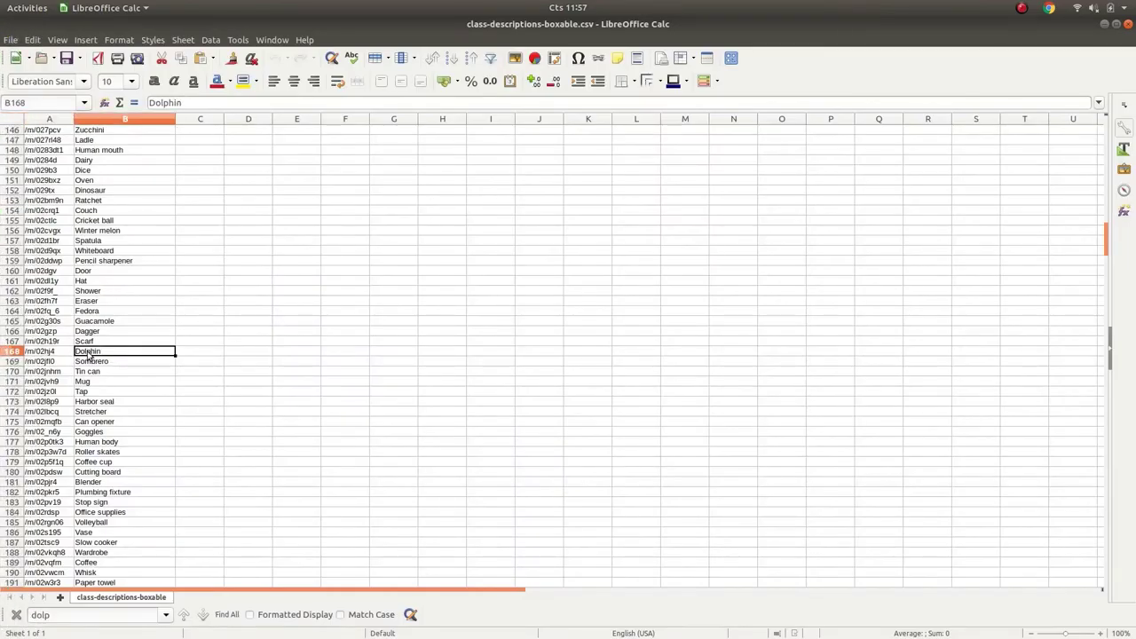
pyautogui.doubleClick(53, 353)
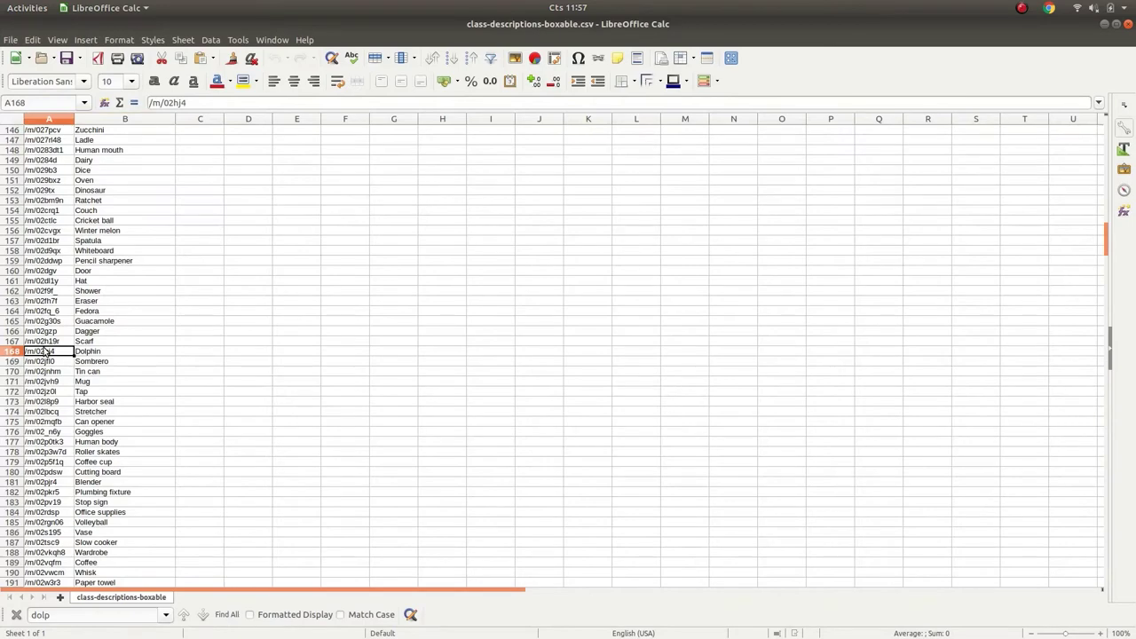
pyautogui.click(1104, 24)
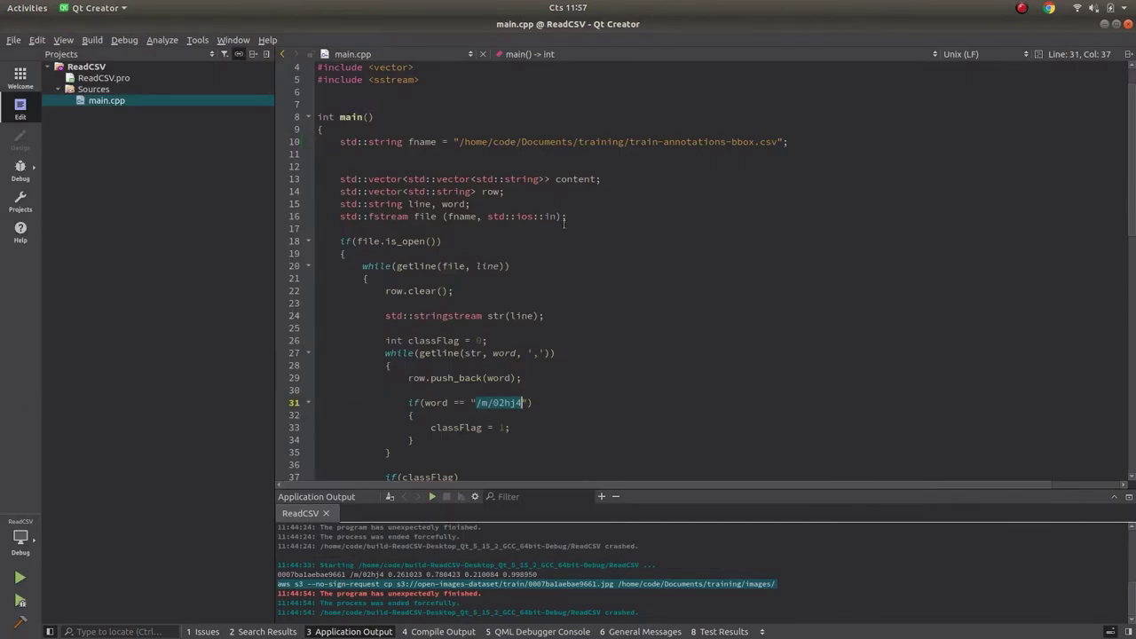
# - Highlight the train-annotations-bbox.csv path on line 10, check the training folder in Files, and return to the code
pyautogui.moveTo(461, 141); pyautogui.dragTo(781, 141)
pyautogui.click(13, 72)
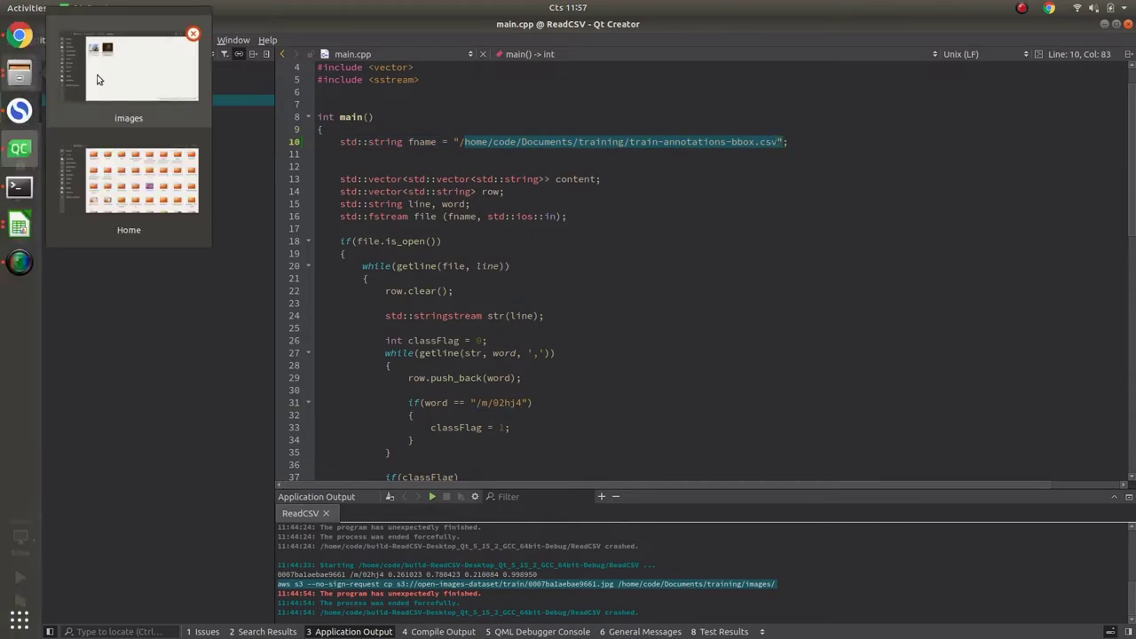
pyautogui.click(146, 89)
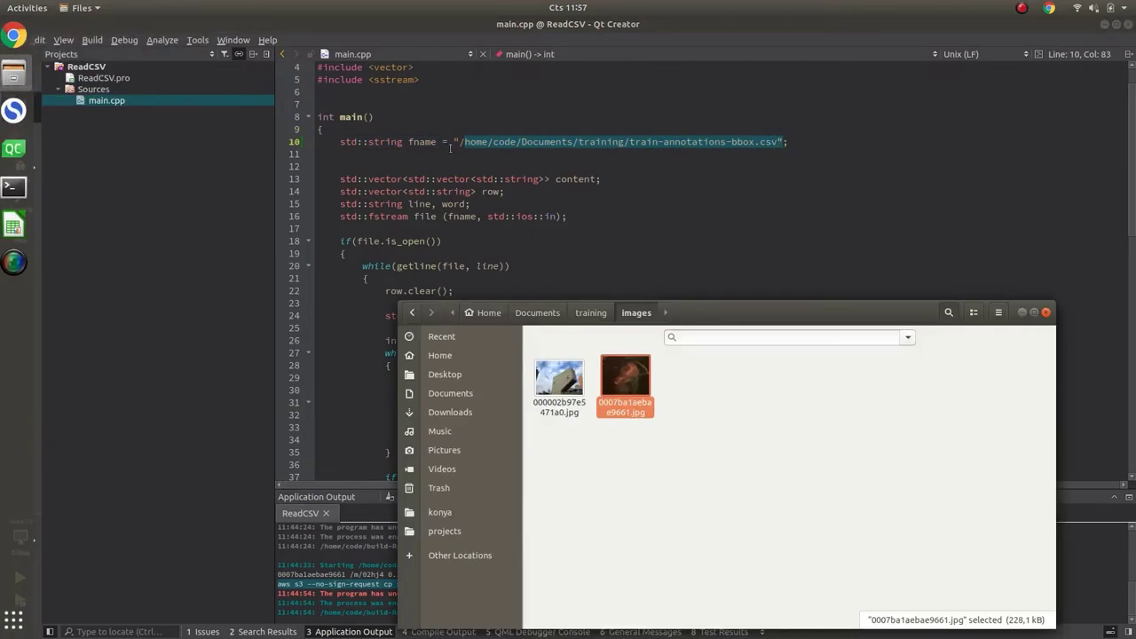
pyautogui.click(590, 309)
pyautogui.moveTo(976, 447); pyautogui.dragTo(877, 390)
pyautogui.click(441, 241)
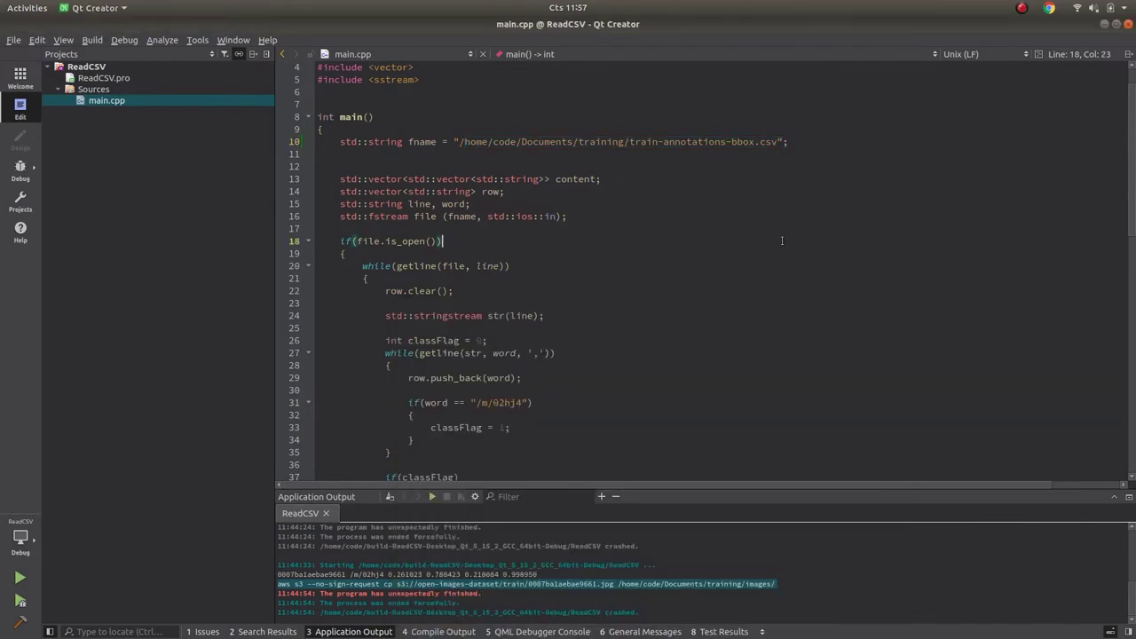
# - Examine the download and label-writing code, highlighting the images output path on line 52 and the labels folder on line 57
pyautogui.scroll(-10, 678, 317)
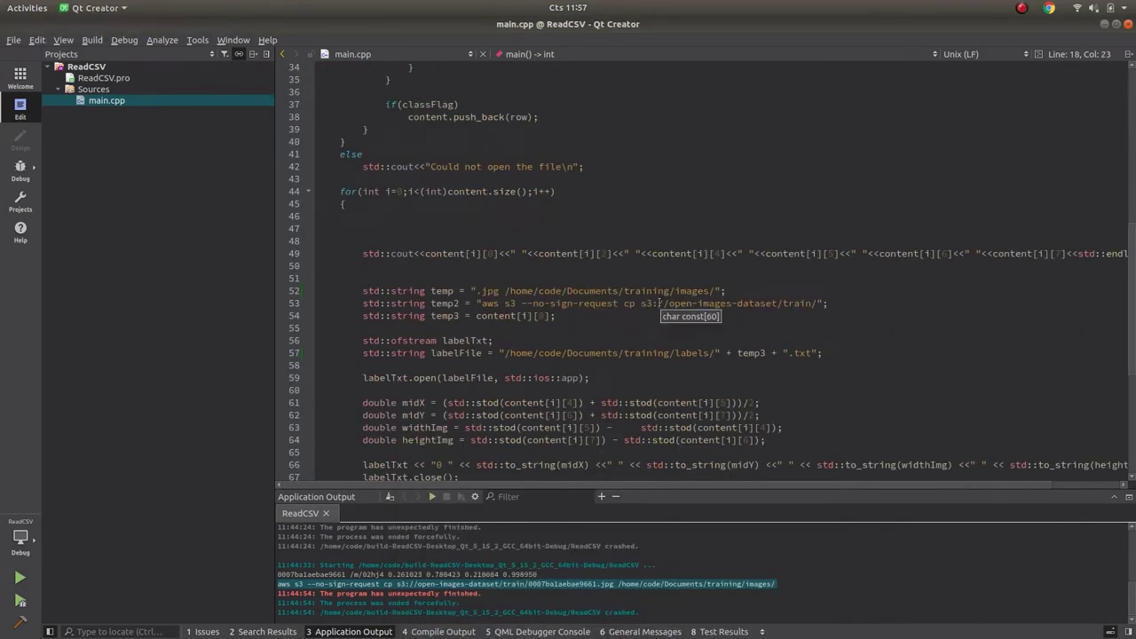
pyautogui.scroll(-1, 583, 334)
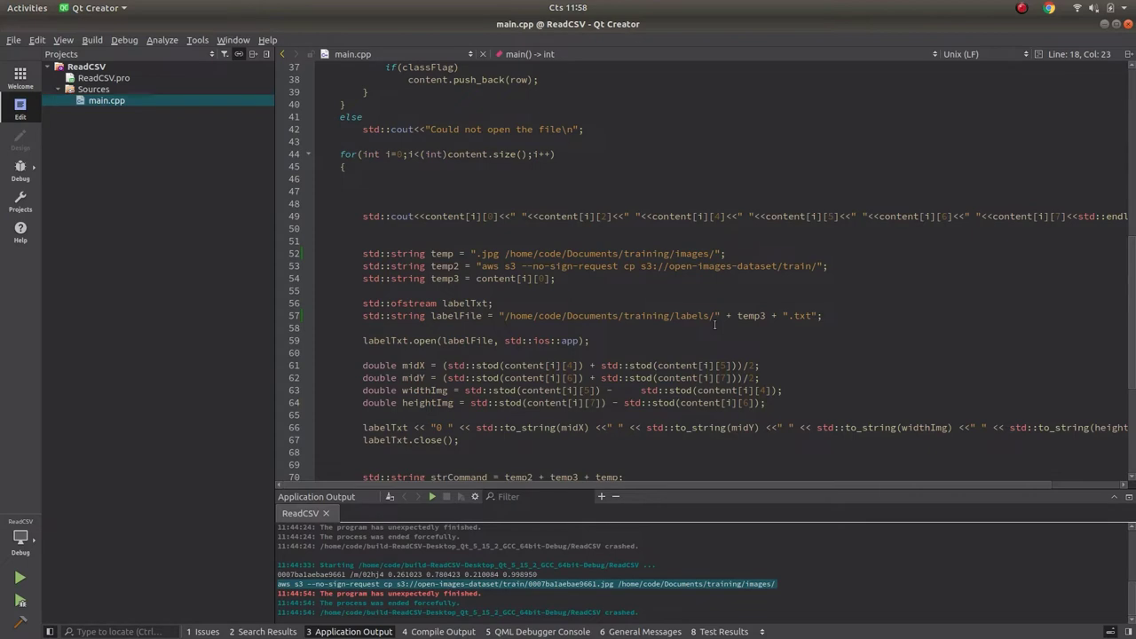
pyautogui.scroll(-4, 651, 302)
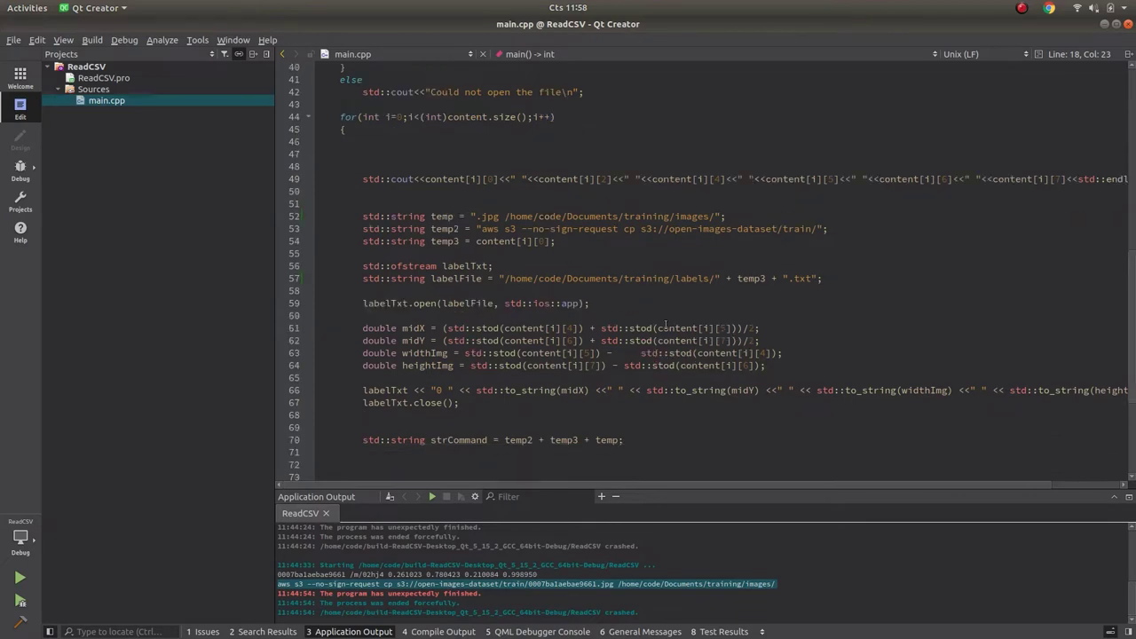
pyautogui.scroll(3, 621, 241)
pyautogui.moveTo(505, 217); pyautogui.dragTo(715, 216)
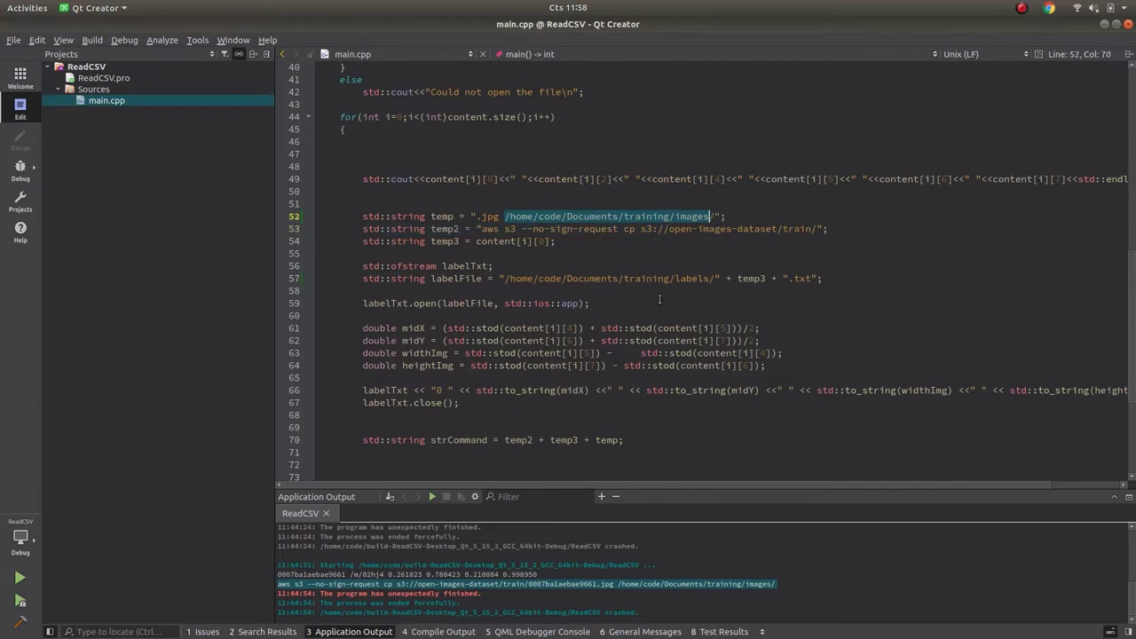
pyautogui.doubleClick(697, 279)
pyautogui.doubleClick(692, 216)
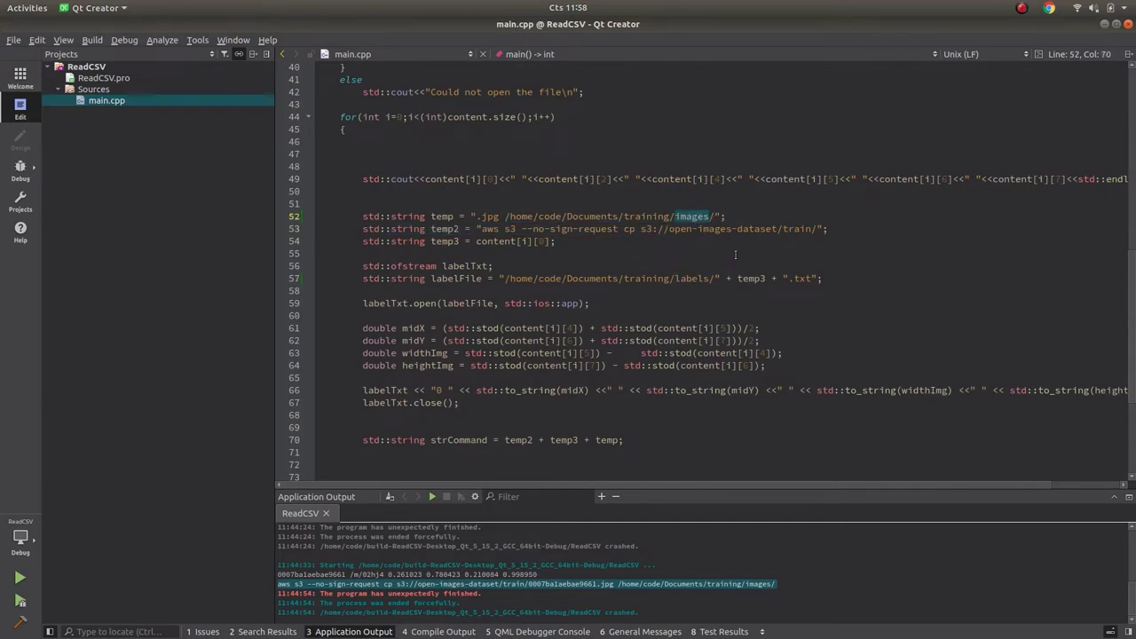
# - Check the contents of the training/labels folder in Files and return to the training folder
pyautogui.scroll(-3, 722, 253)
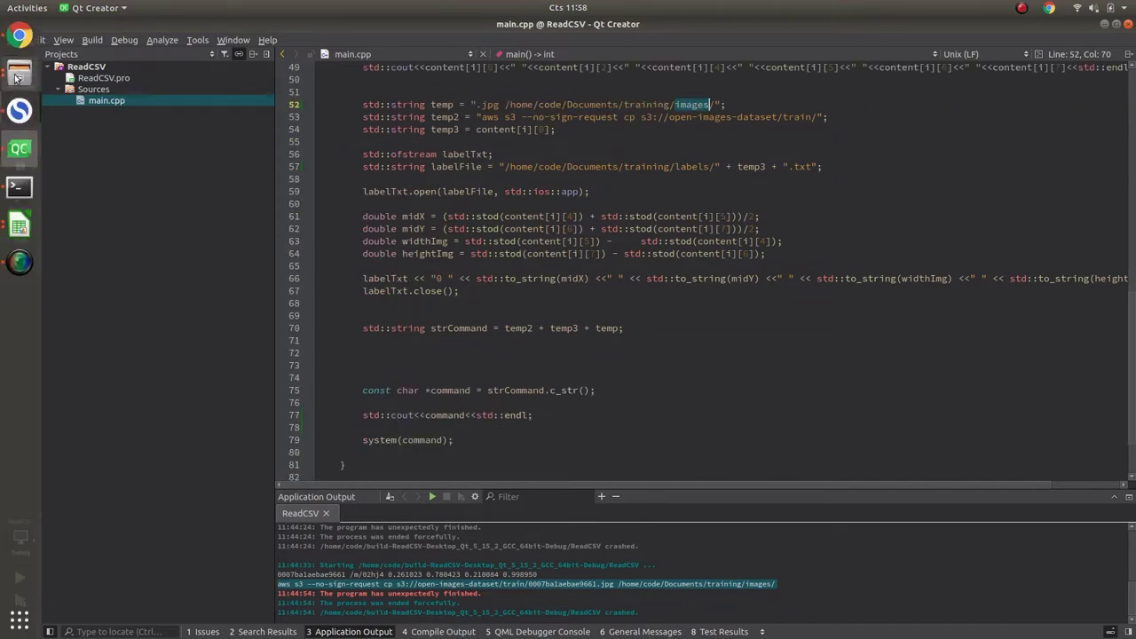
pyautogui.click(19, 73)
pyautogui.click(150, 57)
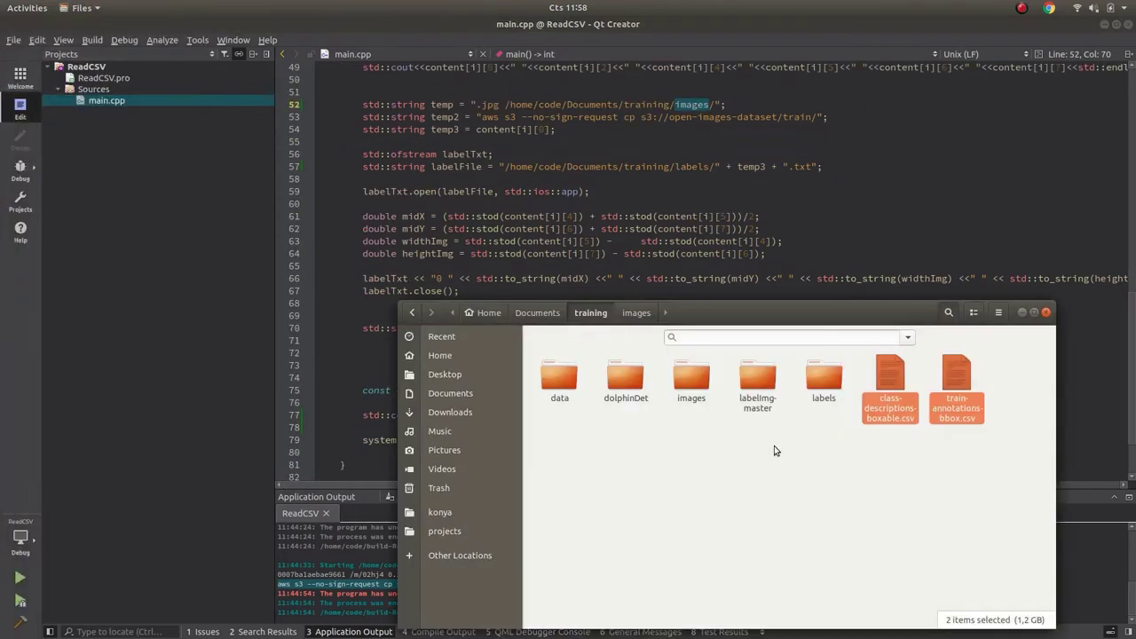
pyautogui.doubleClick(823, 382)
pyautogui.click(580, 307)
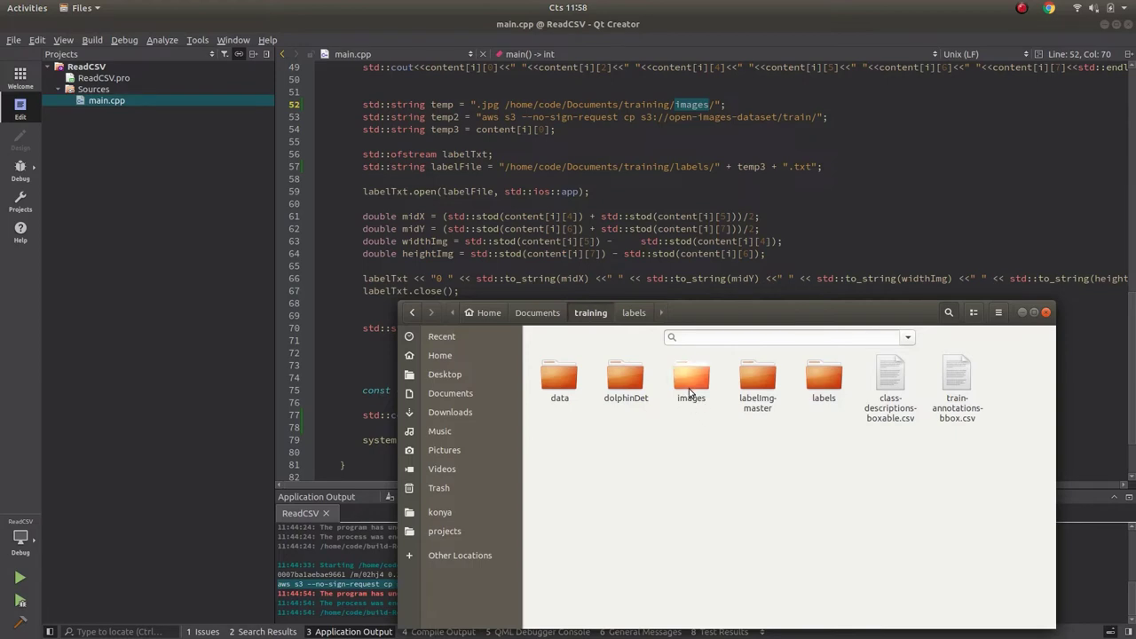
# - Delete all image files from the training/images folder and return to the training folder
pyautogui.keyDown('ctrl'); pyautogui.click(692, 397); pyautogui.keyUp('ctrl')
pyautogui.doubleClick(699, 392)
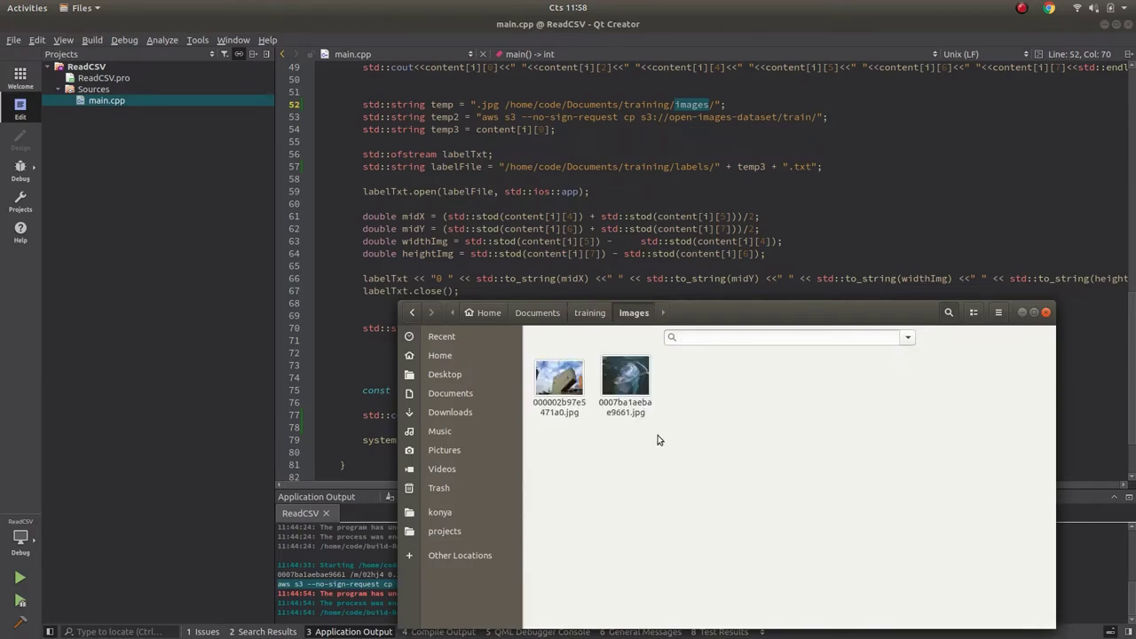
pyautogui.hotkey('ctrl', 'a')
pyautogui.press('Delete')
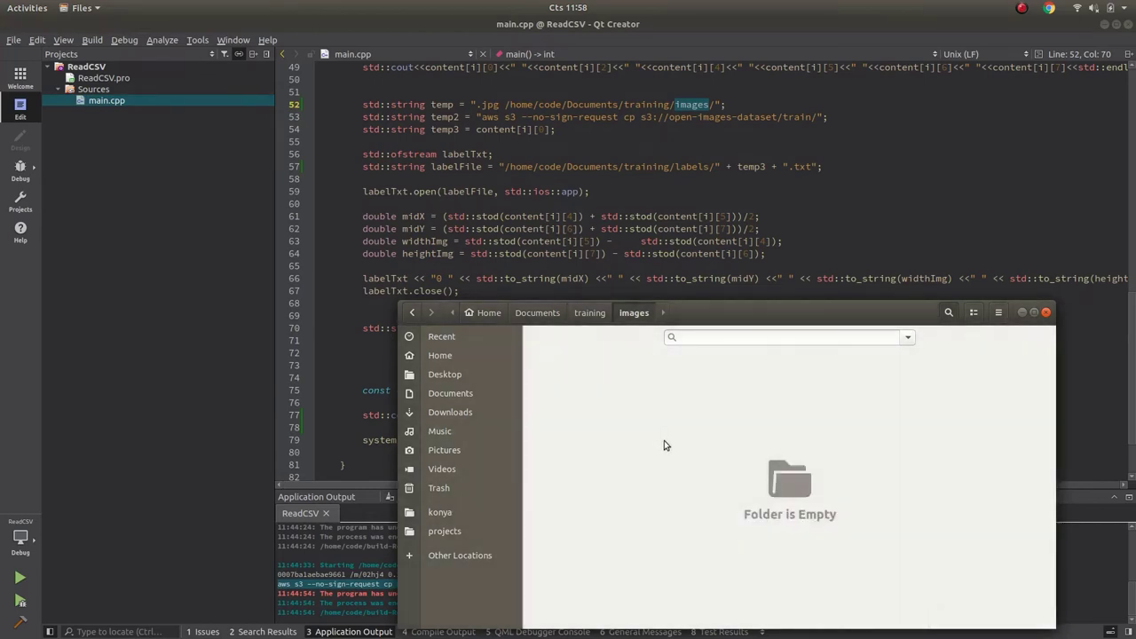
pyautogui.hotkey('alt', 'Left')
# - Switch back to Qt Creator, run the ReadCSV project, and enlarge the application output area
pyautogui.click(593, 228)
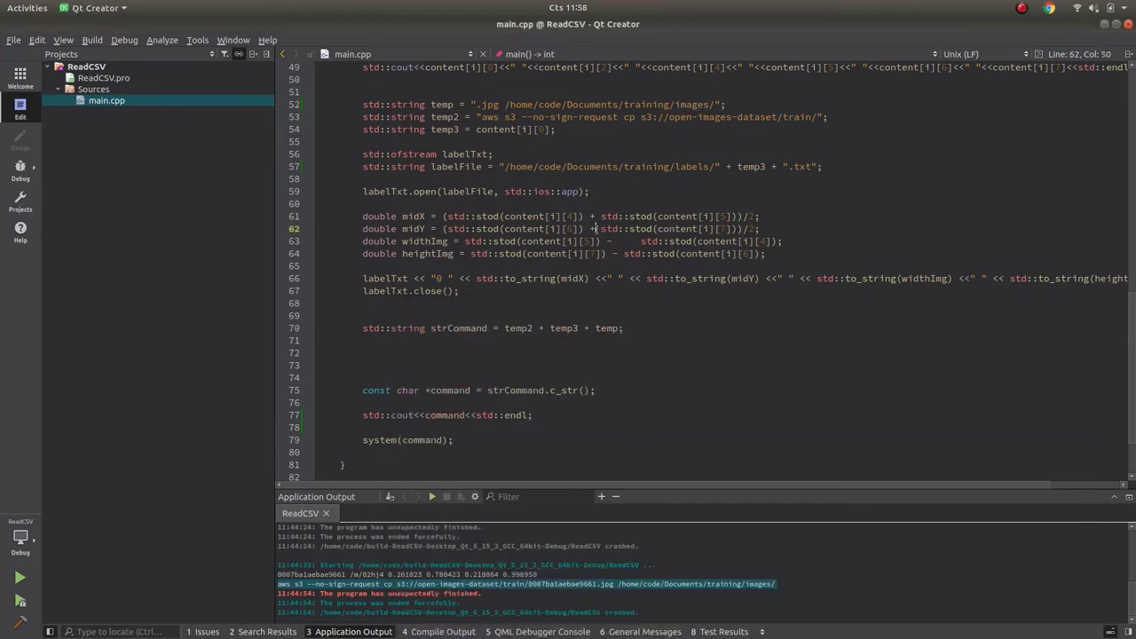
pyautogui.click(20, 578)
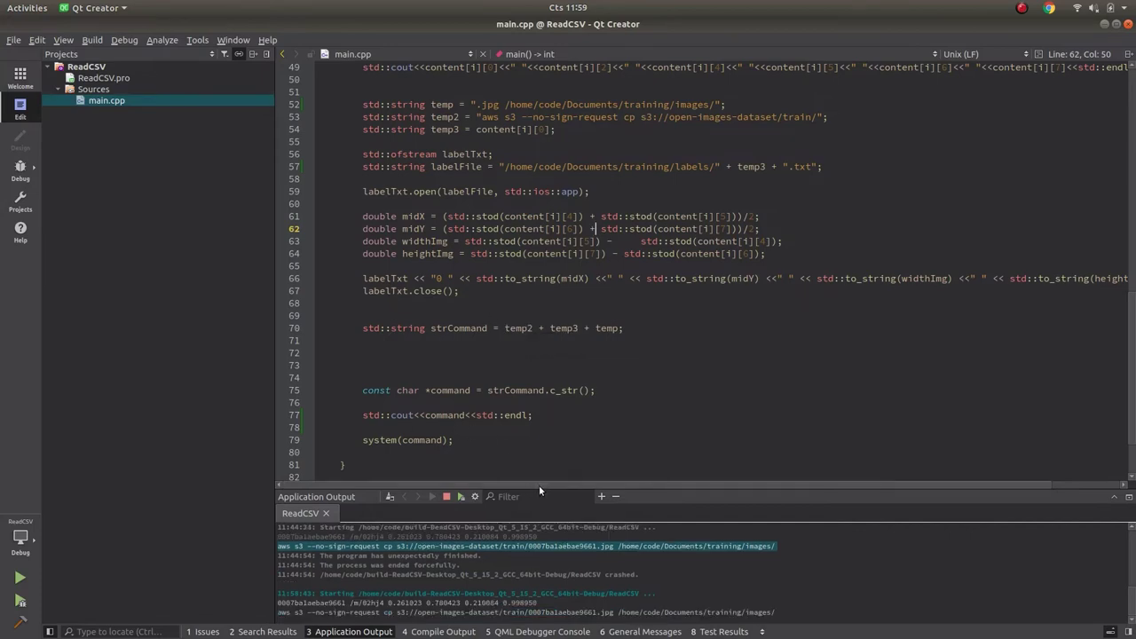
pyautogui.moveTo(539, 484); pyautogui.dragTo(521, 443)
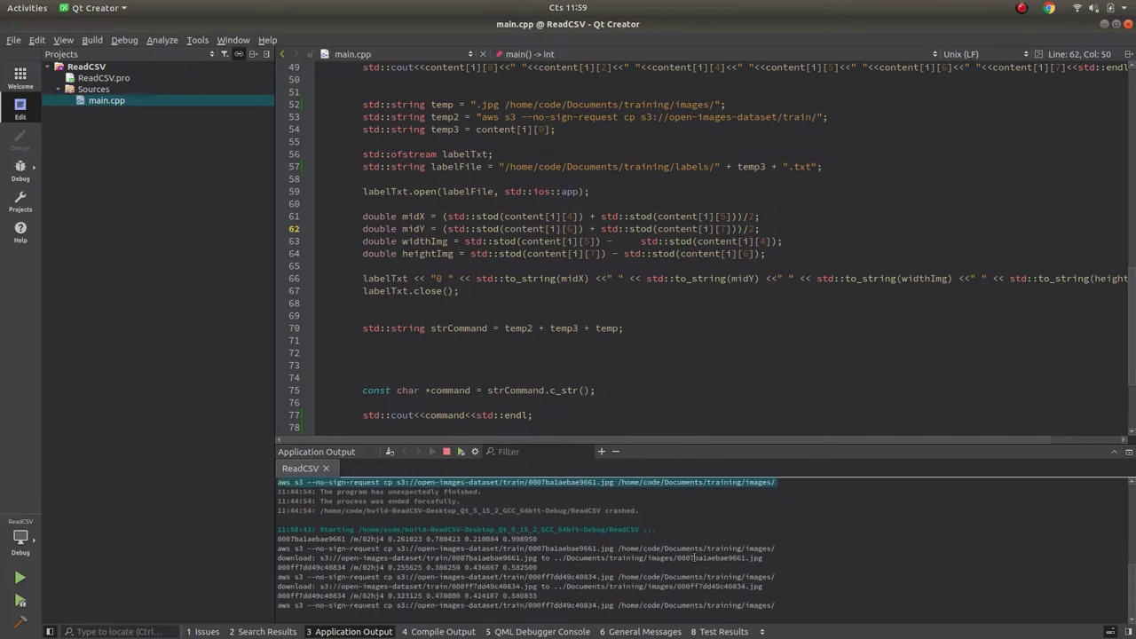
# - In the training/labels folder in Files, copy the base name of 0007ba1aebae9661.txt without renaming the file
pyautogui.click(17, 42)
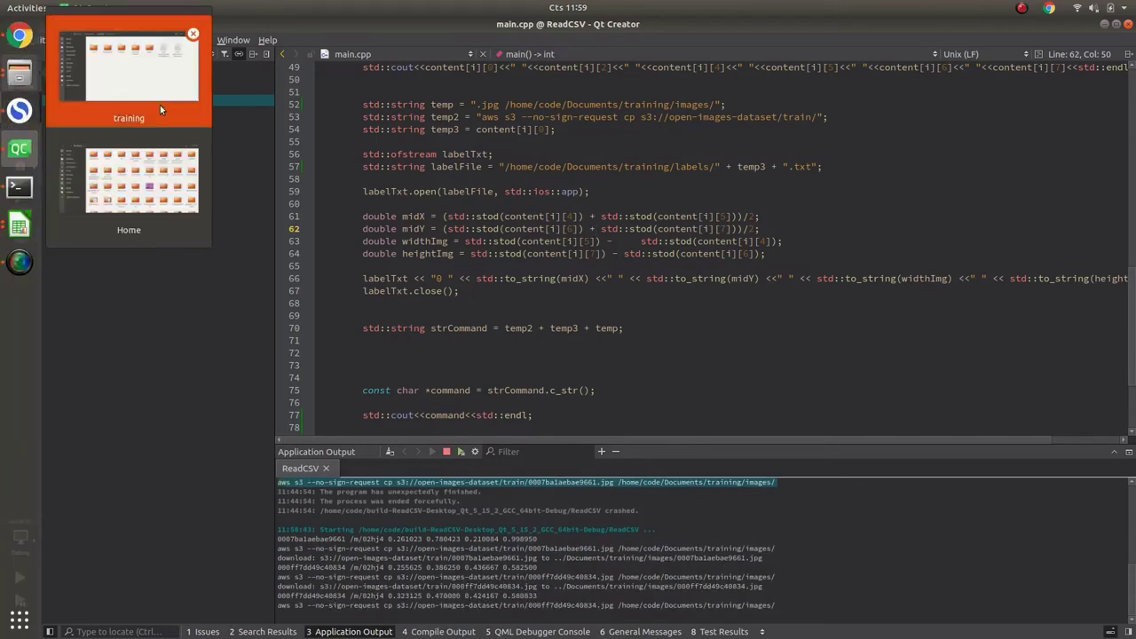
pyautogui.click(160, 105)
pyautogui.doubleClick(824, 395)
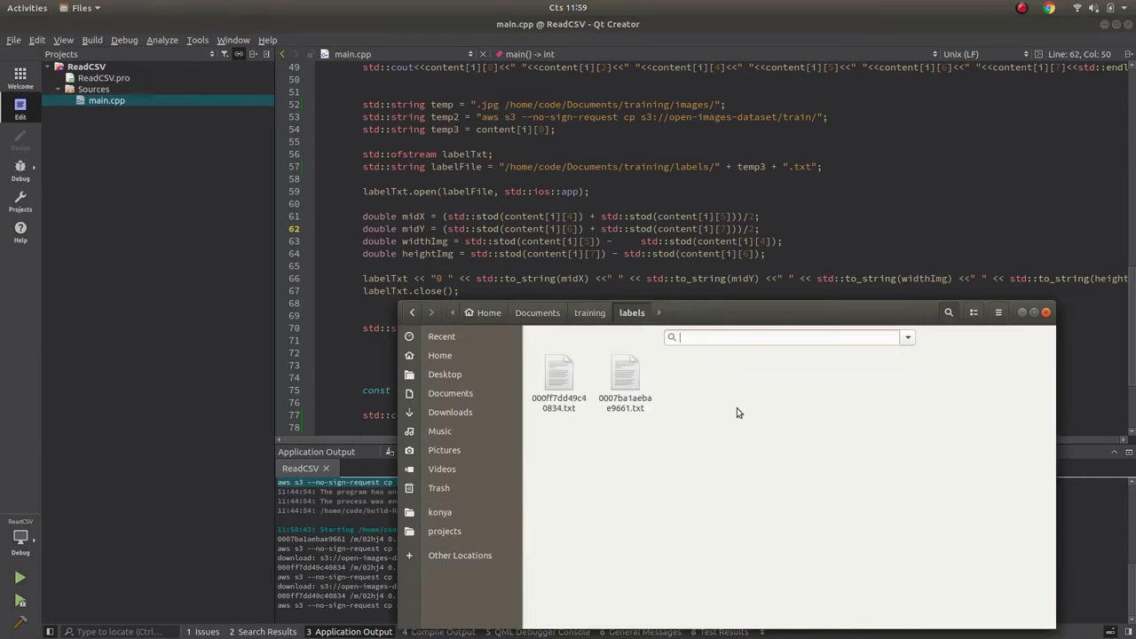
pyautogui.click(618, 374)
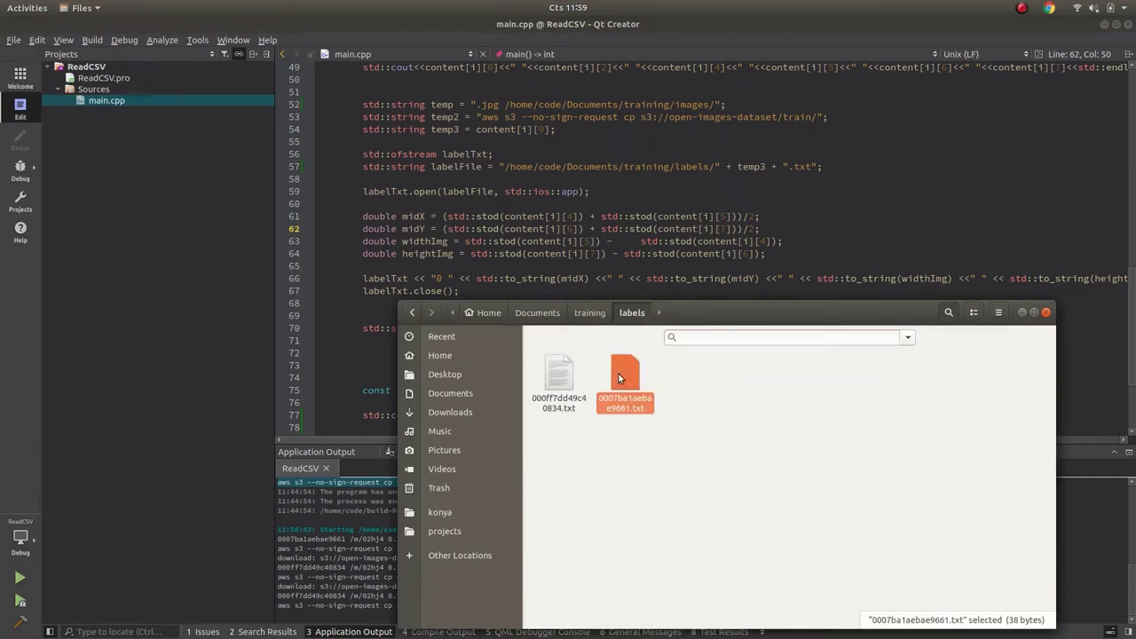
pyautogui.rightClick(618, 373)
pyautogui.click(659, 488)
pyautogui.hotkey('ctrl', 'c')
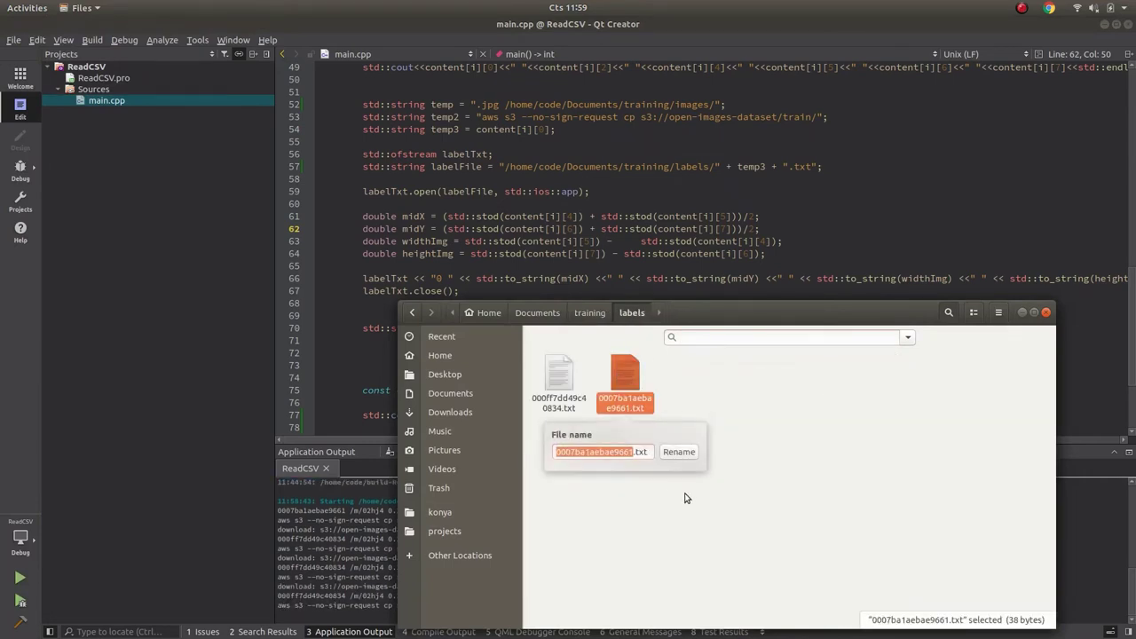
pyautogui.press('Escape')
# - Open the label file 0007ba1aebae9661.txt, tile it on one half of the screen, and return to Files
pyautogui.doubleClick(624, 390)
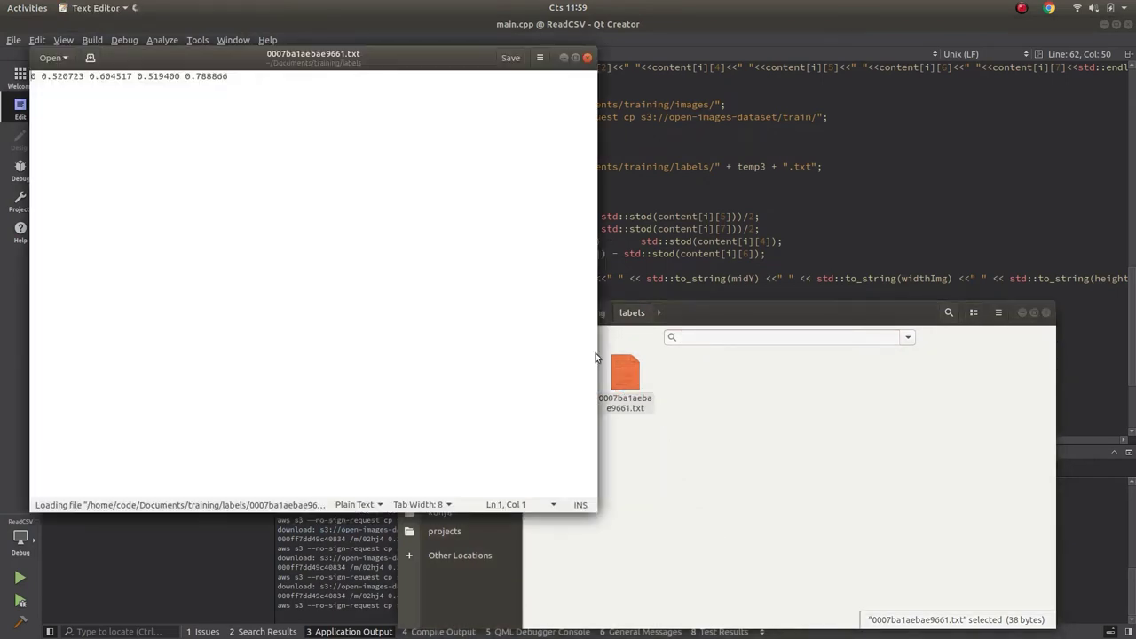
pyautogui.press('super+Right')
pyautogui.click(556, 373)
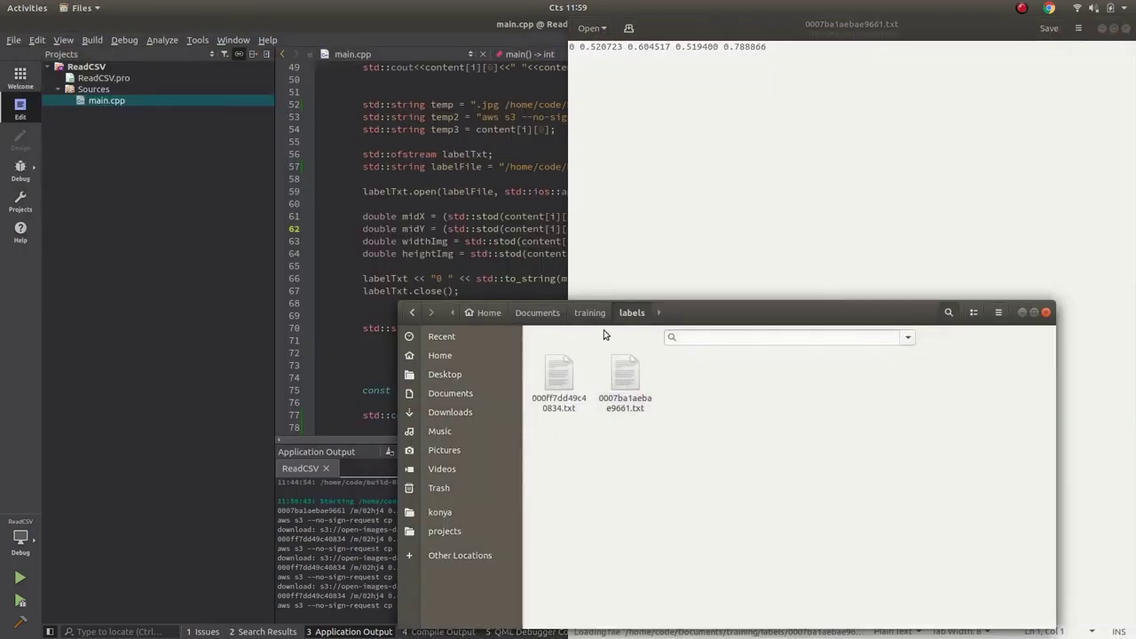
# - Search the training/images folder for the copied name 0007ba1aebae9661 and open the matching image tiled beside its label file
pyautogui.click(590, 312)
pyautogui.doubleClick(696, 407)
pyautogui.moveTo(659, 312); pyautogui.dragTo(465, 302)
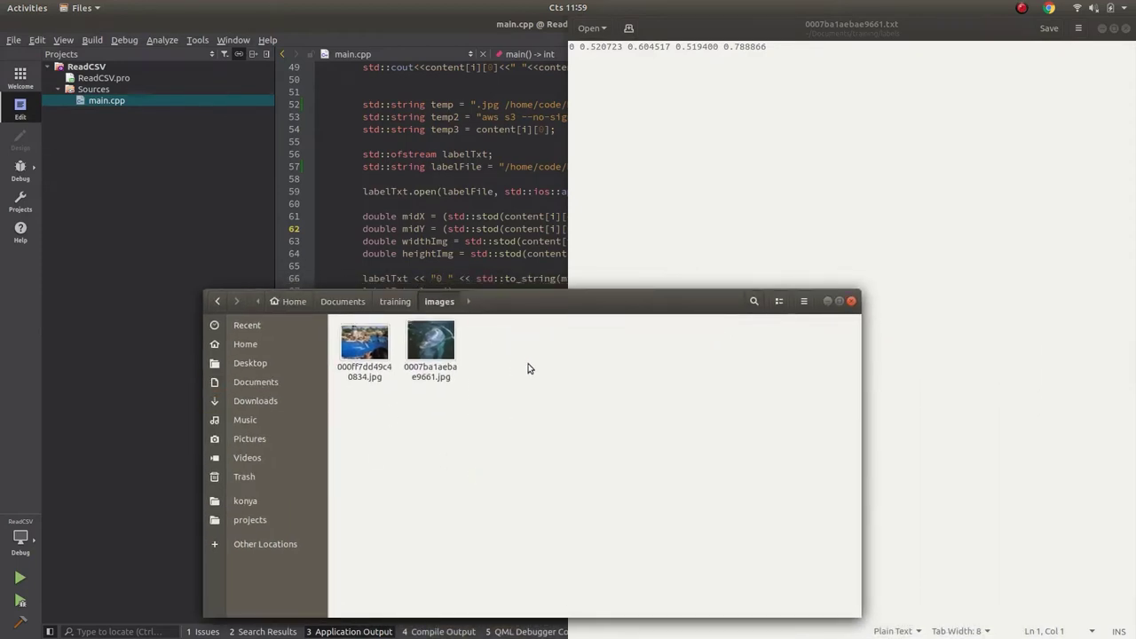
pyautogui.hotkey('ctrl', 'f')
pyautogui.hotkey('ctrl', 'v')
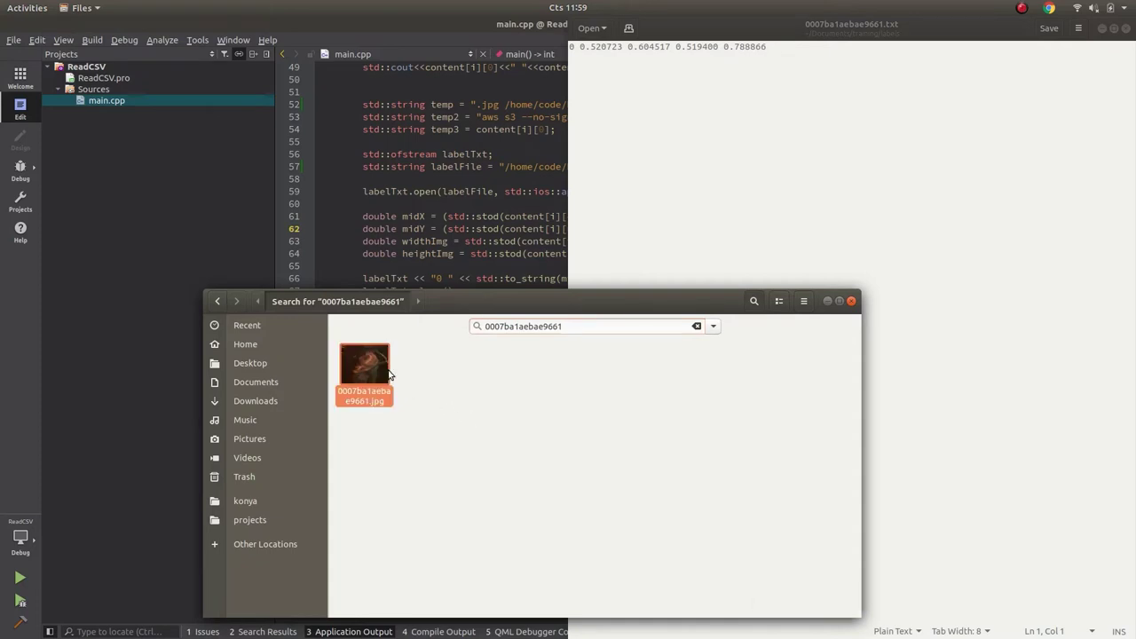
pyautogui.doubleClick(364, 368)
pyautogui.moveTo(692, 66); pyautogui.dragTo(0, 116)
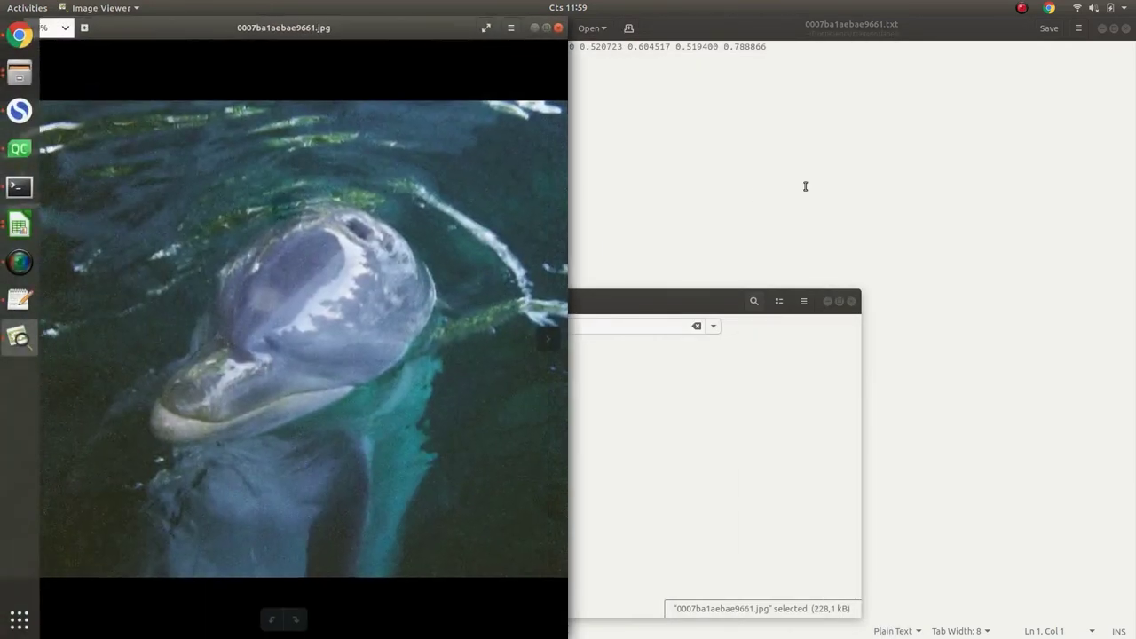
# - Leave the file search, compare the dolphin image with its label text, and close both files
pyautogui.click(824, 309)
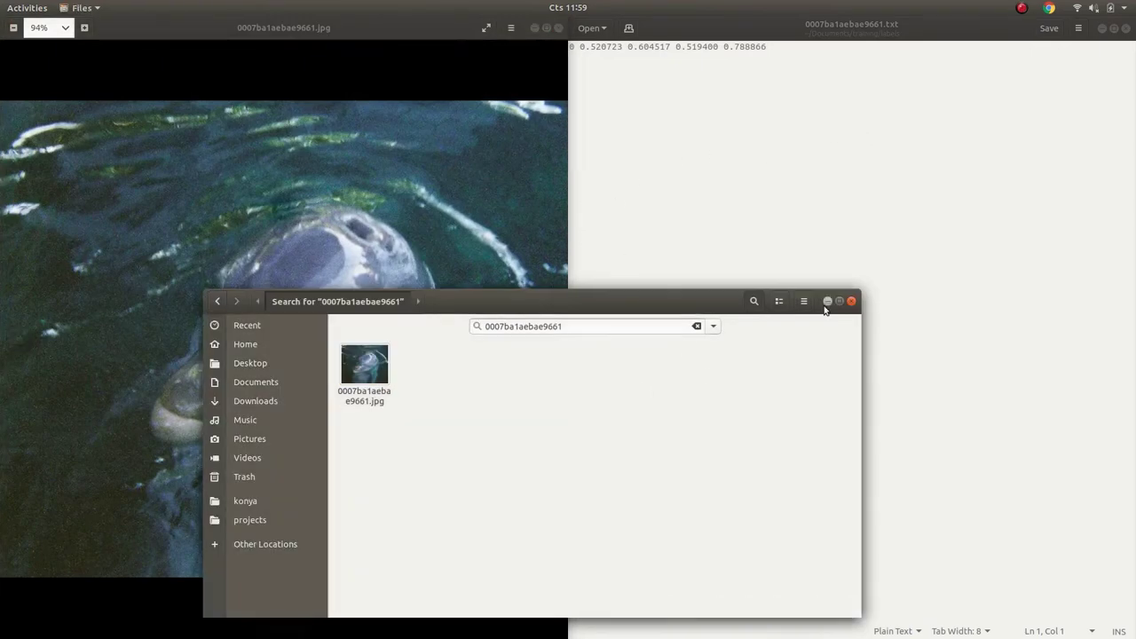
pyautogui.click(218, 300)
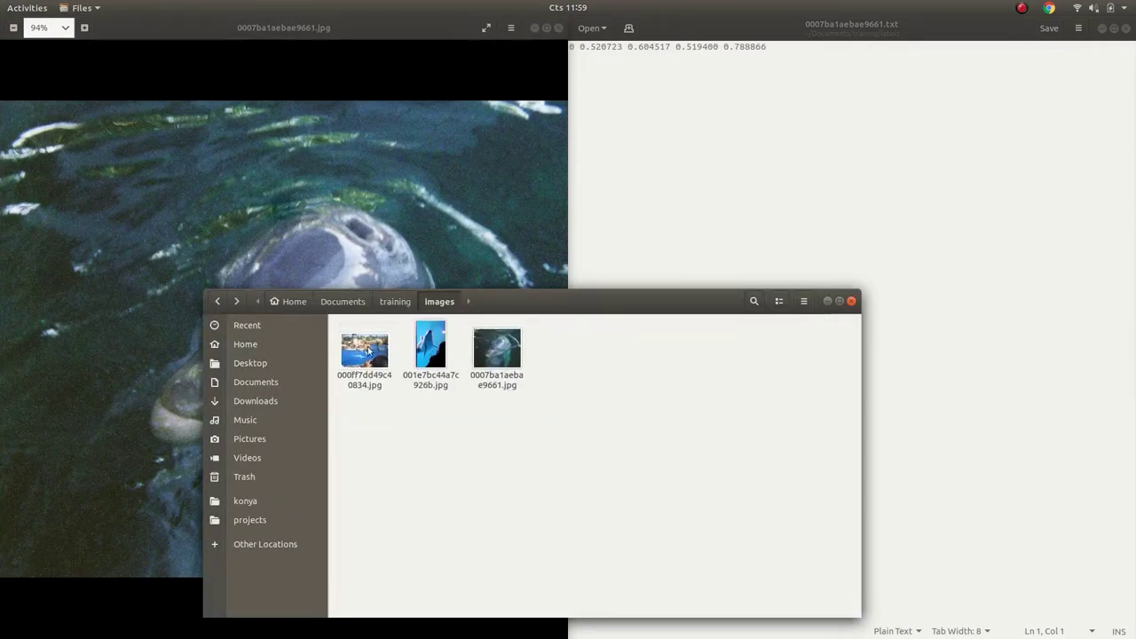
pyautogui.click(431, 217)
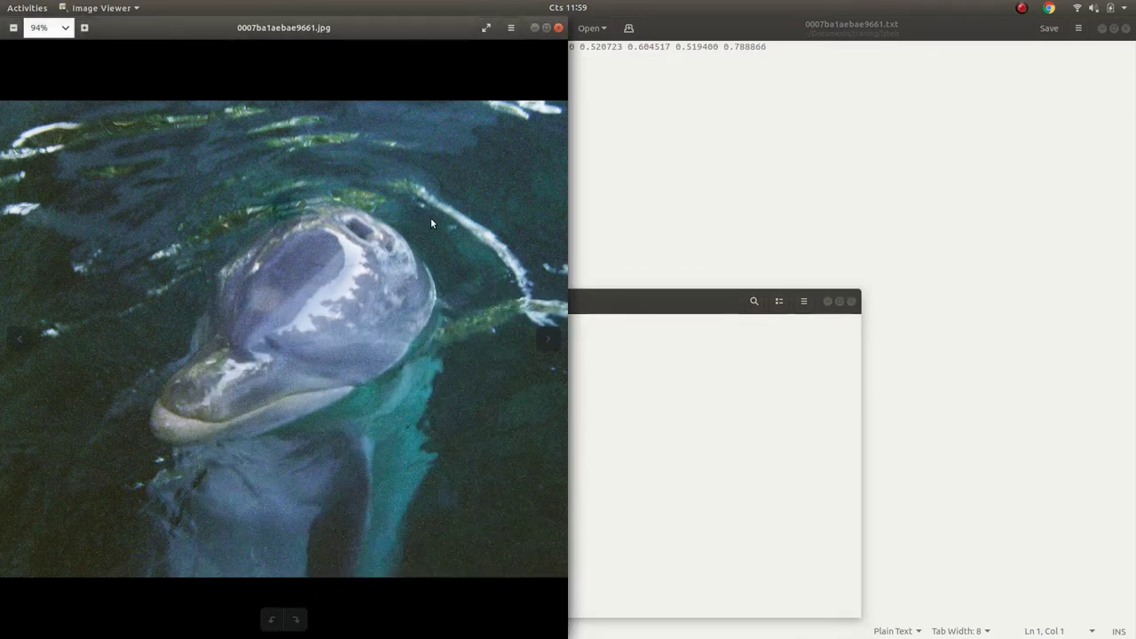
pyautogui.click(725, 198)
pyautogui.click(558, 28)
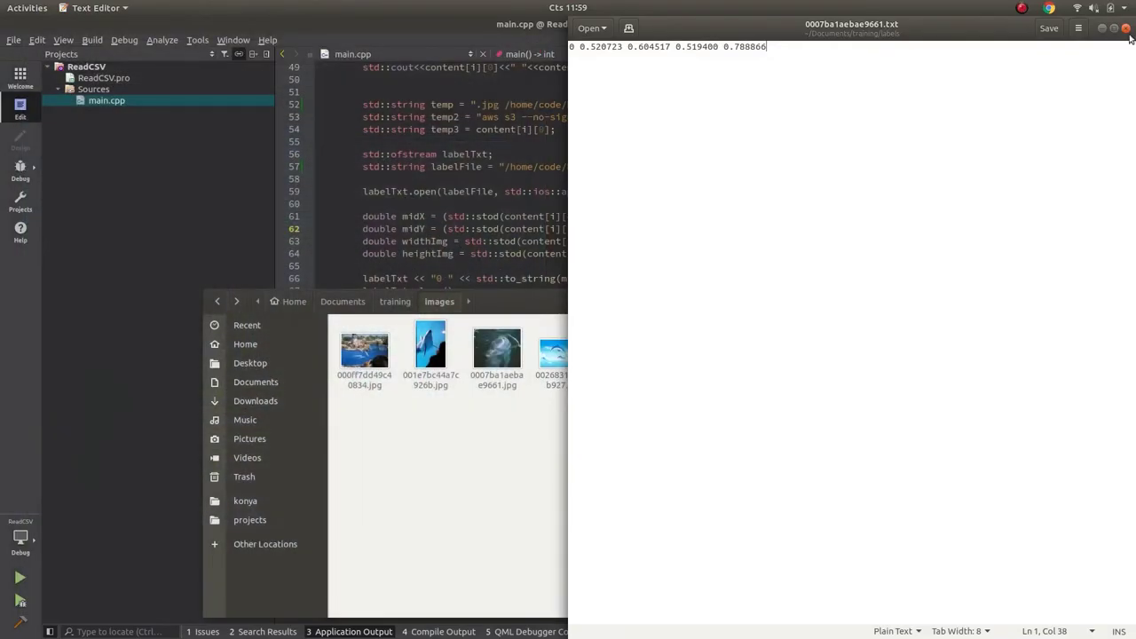
pyautogui.click(1124, 28)
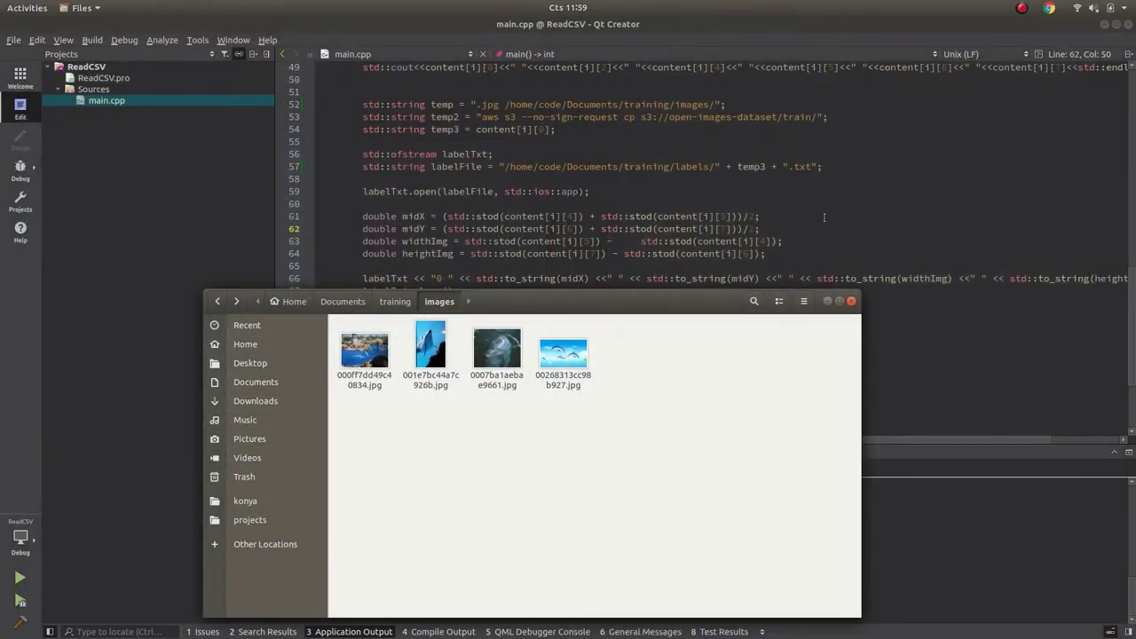
# - Open the image 00268313cc98b927.jpg and move its window and the Files window apart
pyautogui.doubleClick(562, 353)
pyautogui.moveTo(603, 102); pyautogui.dragTo(361, 171)
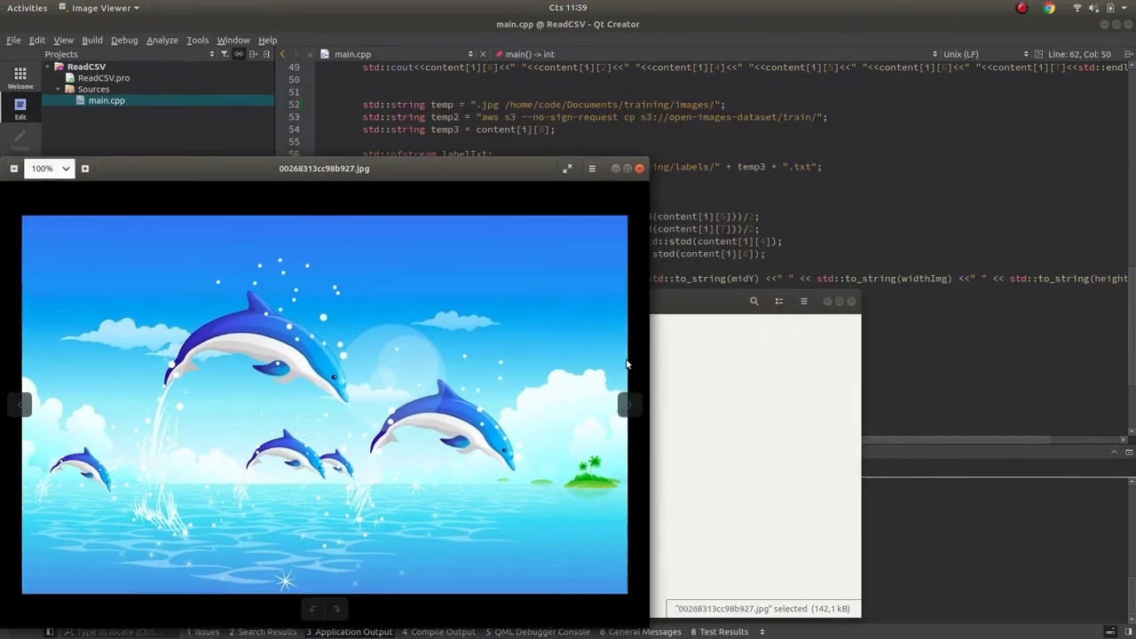
pyautogui.click(754, 298)
pyautogui.moveTo(394, 299); pyautogui.dragTo(610, 289)
# - Open 00268313cc98b927.txt from the training/labels folder and place it beside the matching dolphin image
pyautogui.click(610, 286)
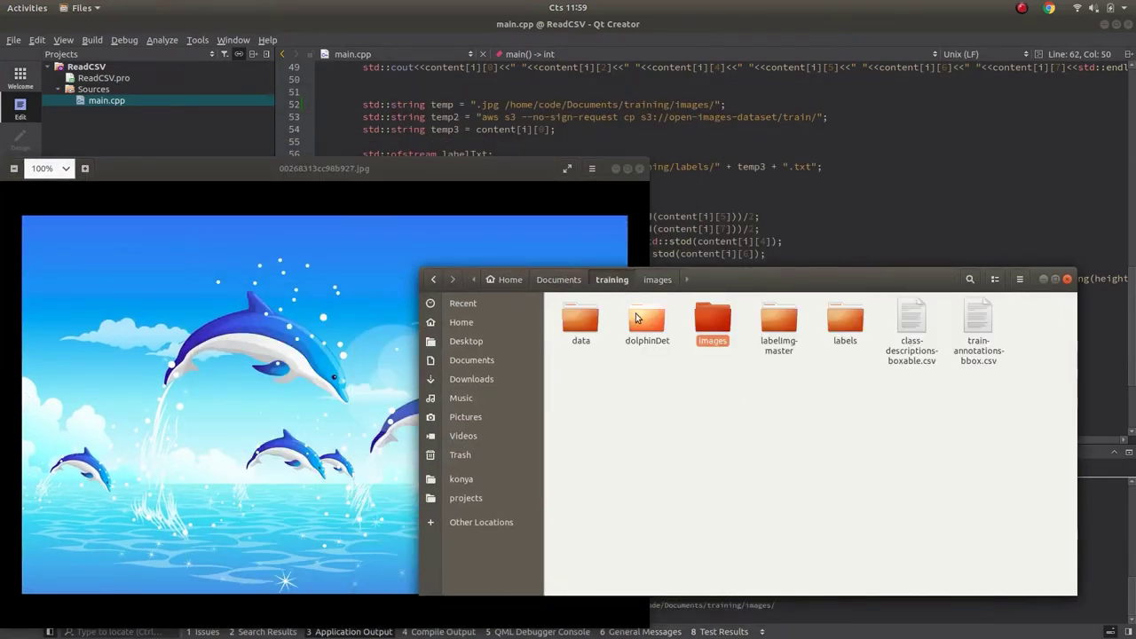
pyautogui.doubleClick(847, 334)
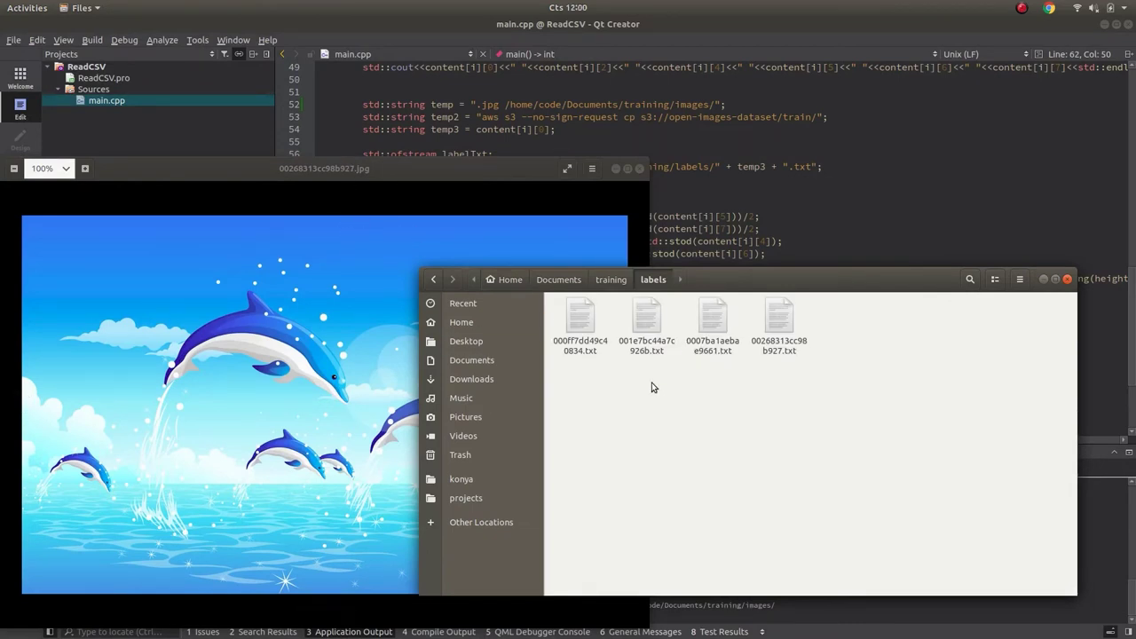
pyautogui.doubleClick(778, 320)
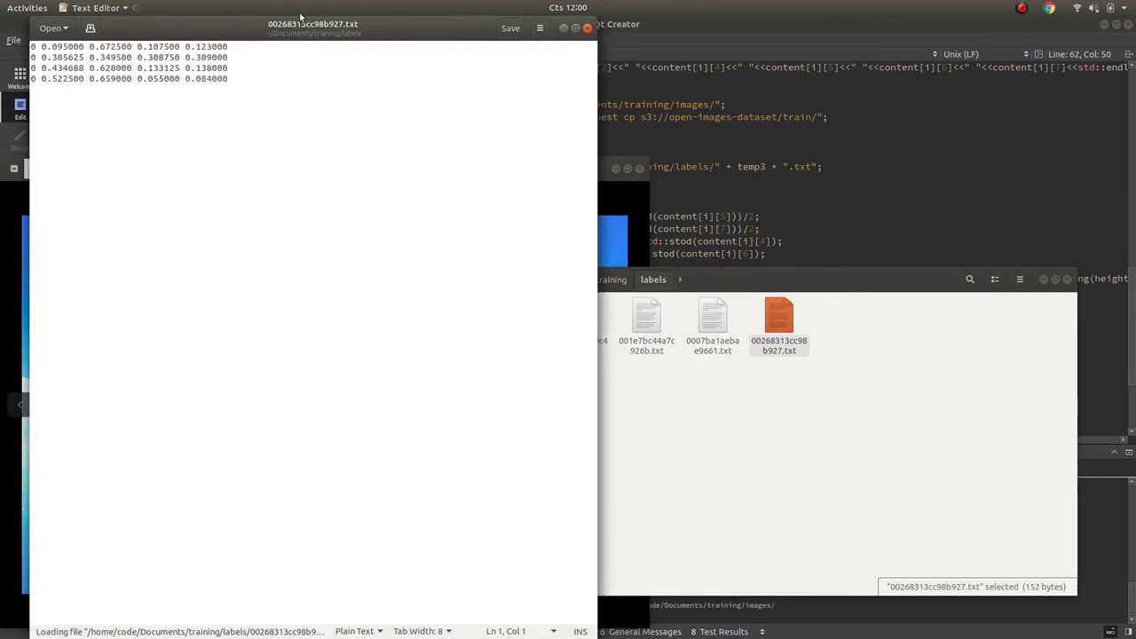
pyautogui.moveTo(303, 35); pyautogui.dragTo(839, 100)
pyautogui.click(533, 168)
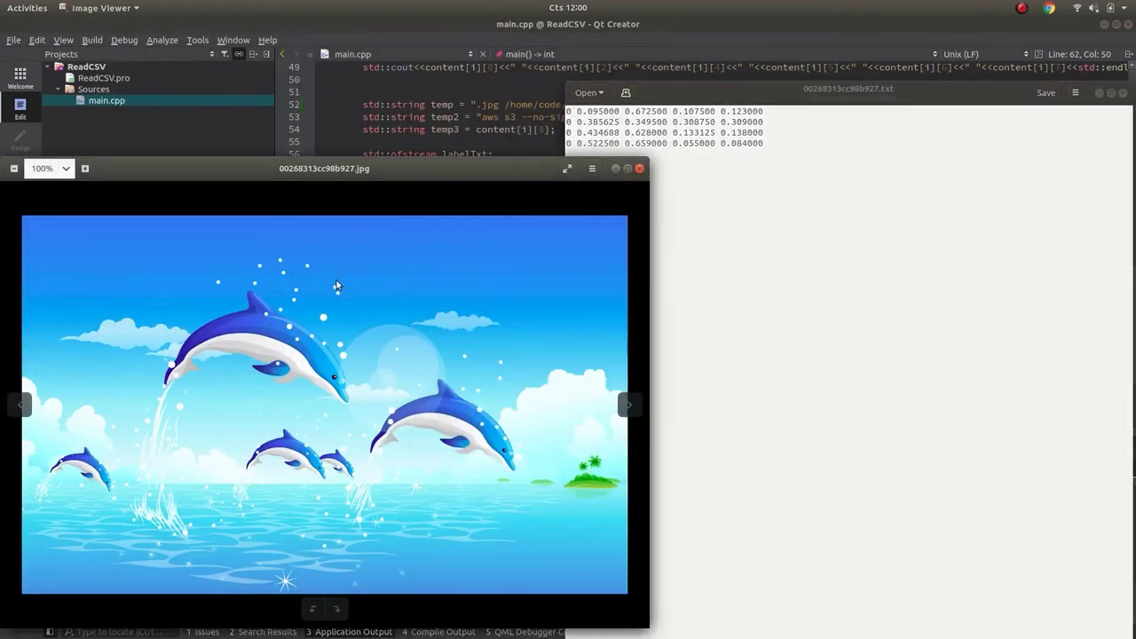
pyautogui.moveTo(474, 171); pyautogui.dragTo(475, 139)
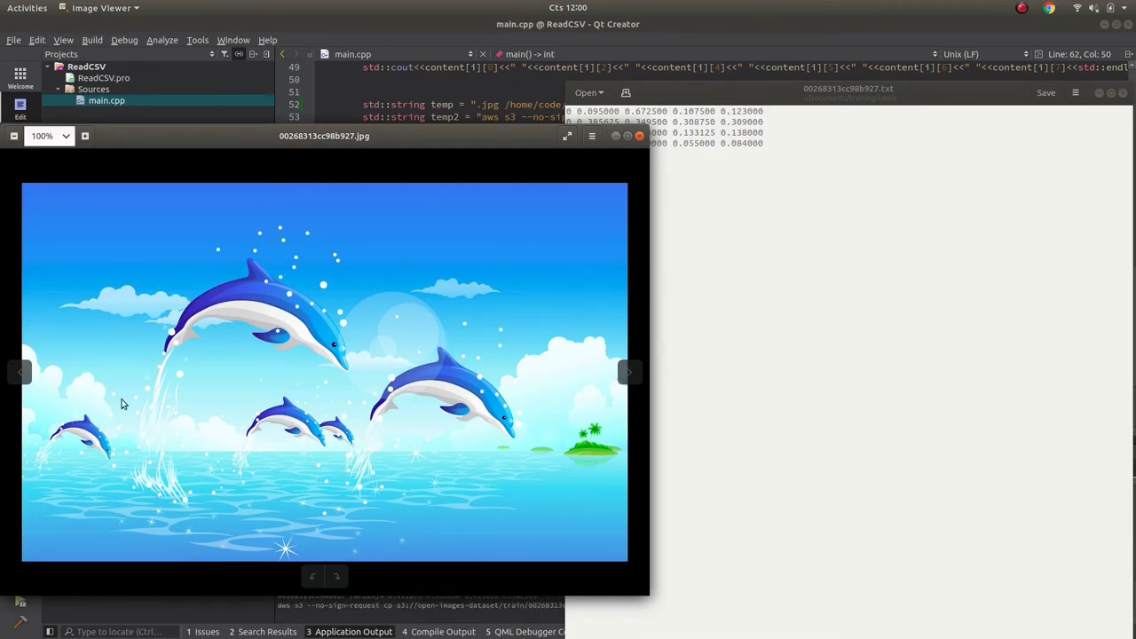
# - Close and reopen 00268313cc98b927.txt to load its current label rows, placing it beside the dolphin image
pyautogui.click(683, 284)
pyautogui.moveTo(1131, 113); pyautogui.dragTo(881, 114)
pyautogui.click(872, 95)
pyautogui.click(788, 333)
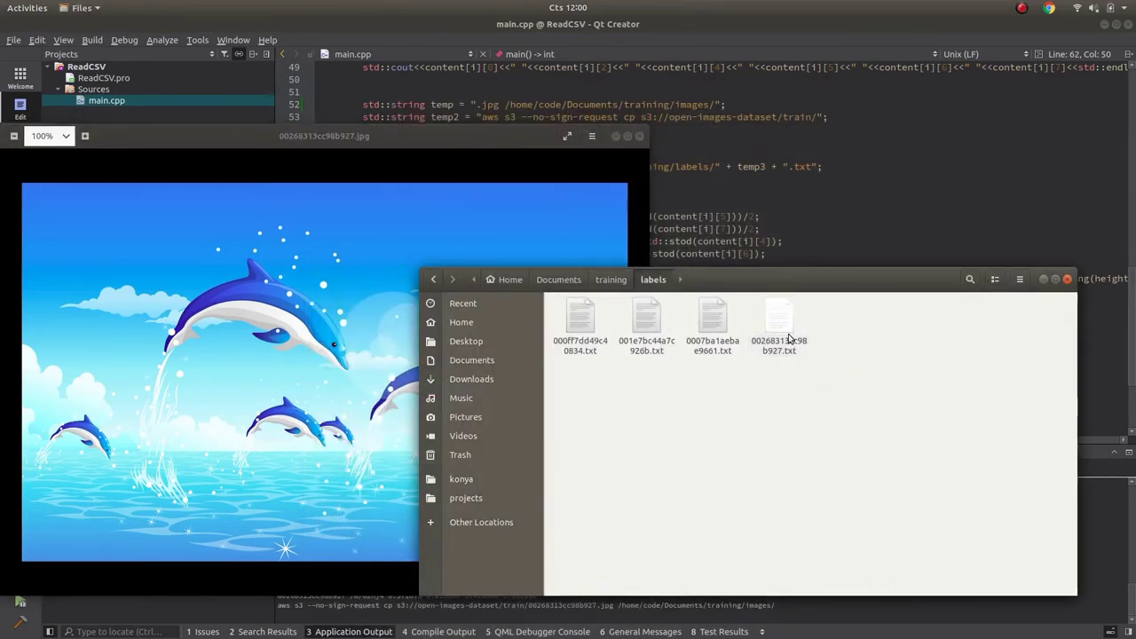
pyautogui.doubleClick(763, 333)
pyautogui.moveTo(400, 51); pyautogui.dragTo(920, 55)
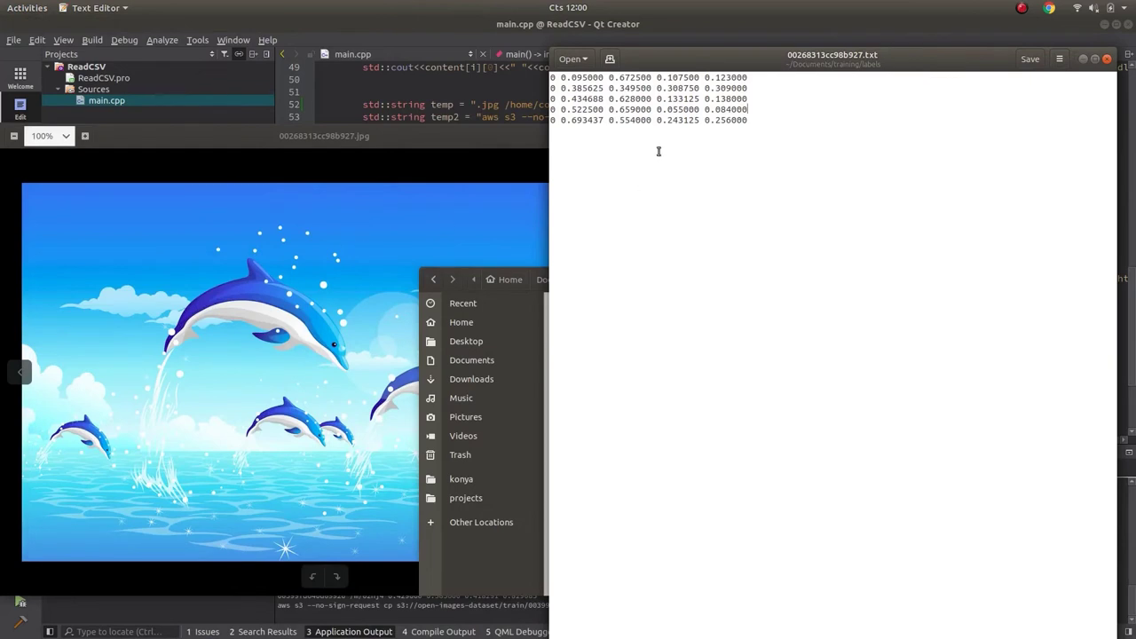
# - Highlight the class index 0 and the box coordinates in the first row of 00268313cc98b927.txt
pyautogui.tripleClick(552, 80)
pyautogui.click(551, 81)
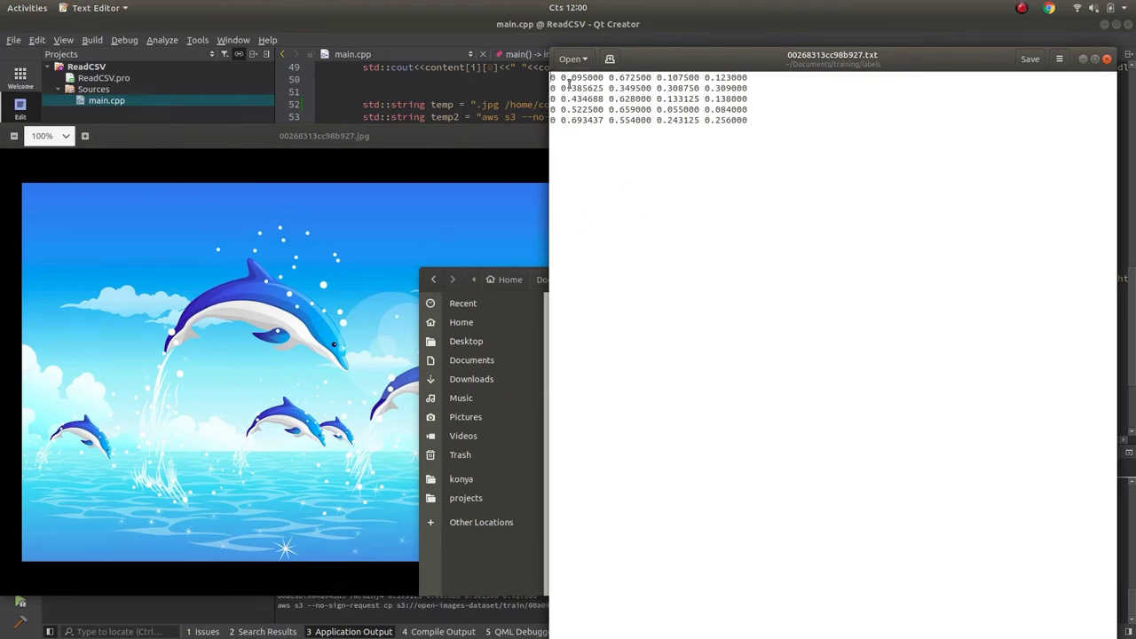
pyautogui.moveTo(566, 78); pyautogui.dragTo(758, 79)
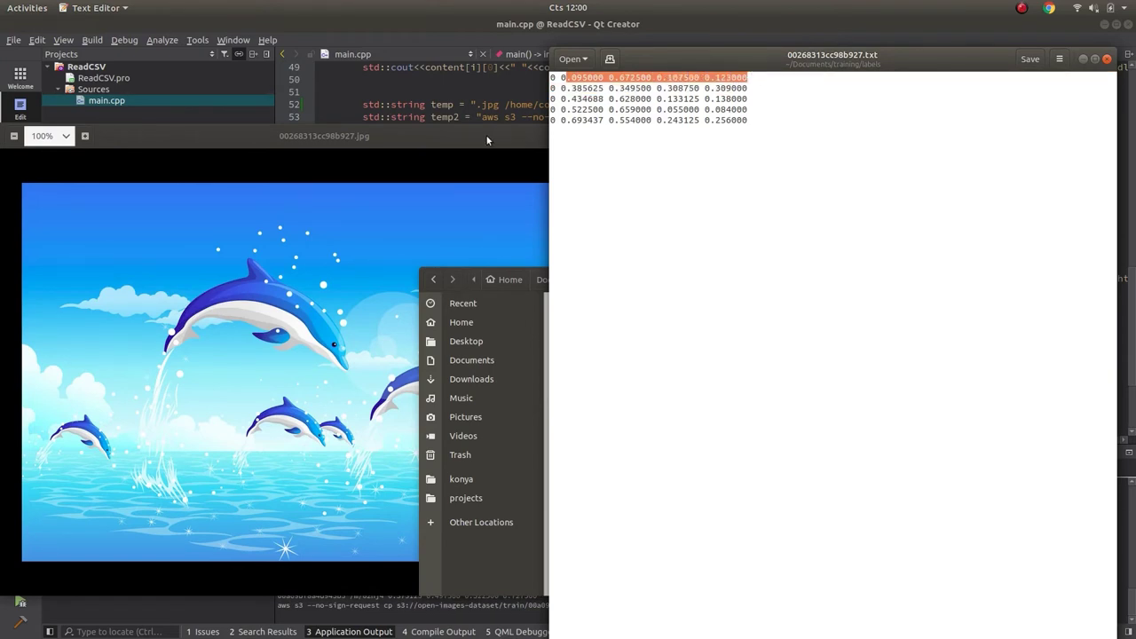
# - View the full dolphin image again, and highlight the first coordinate 0.095000 in the label file's first row
pyautogui.click(486, 139)
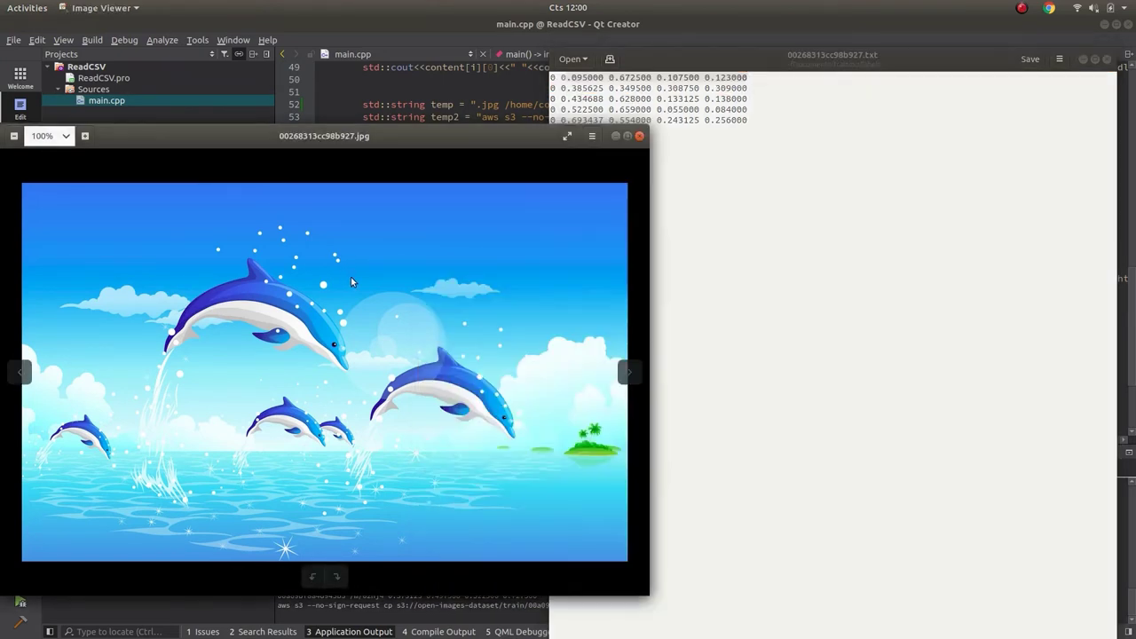
pyautogui.click(691, 252)
pyautogui.tripleClick(569, 77)
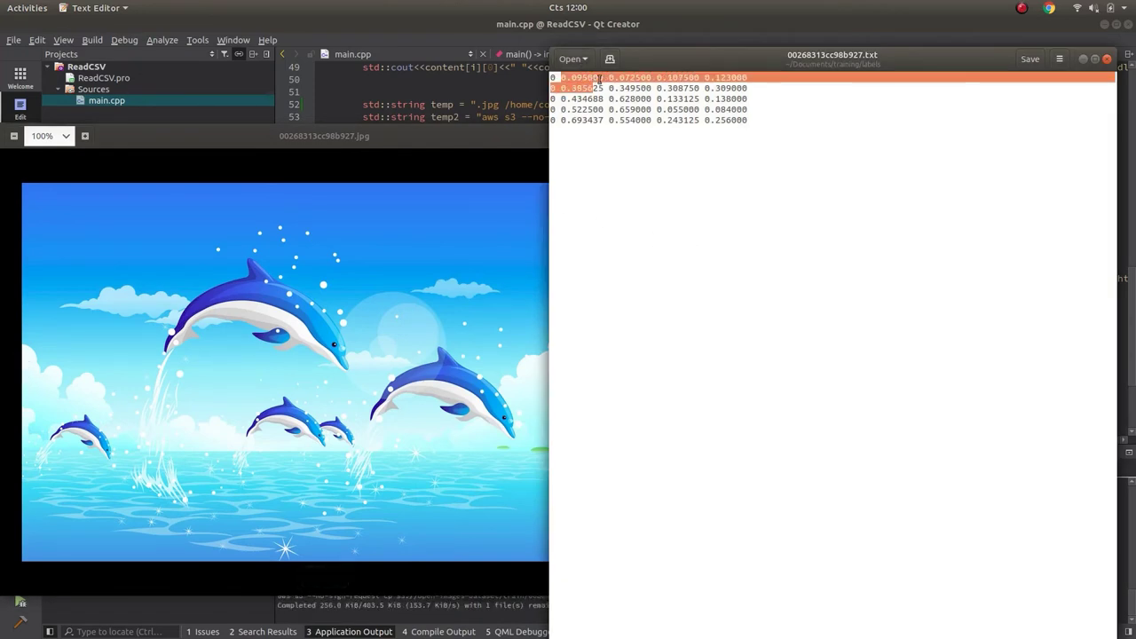
pyautogui.moveTo(607, 78); pyautogui.dragTo(561, 77)
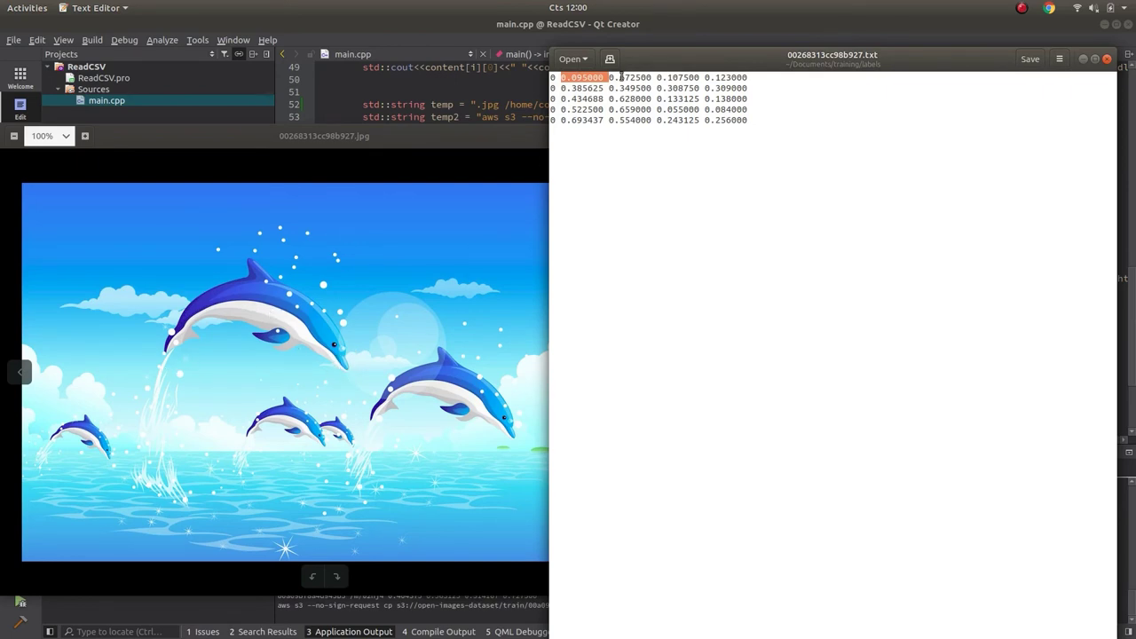
# - Highlight the remaining box values in the label file's first row, and close the label file and the dolphin image
pyautogui.moveTo(609, 77); pyautogui.dragTo(743, 77)
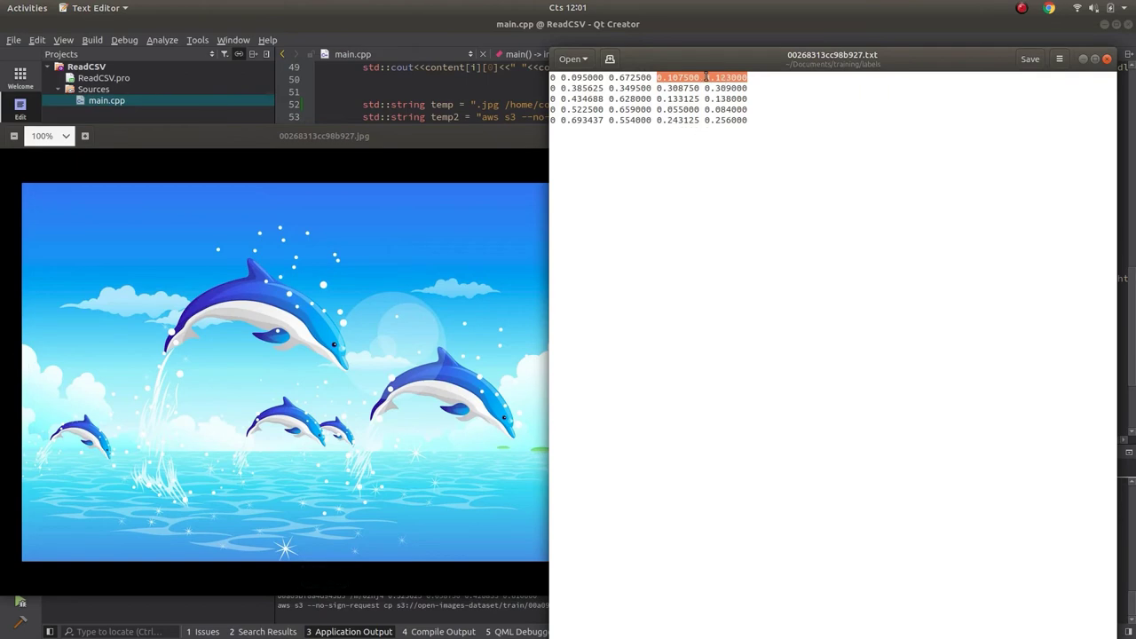
pyautogui.moveTo(741, 65); pyautogui.dragTo(649, 116)
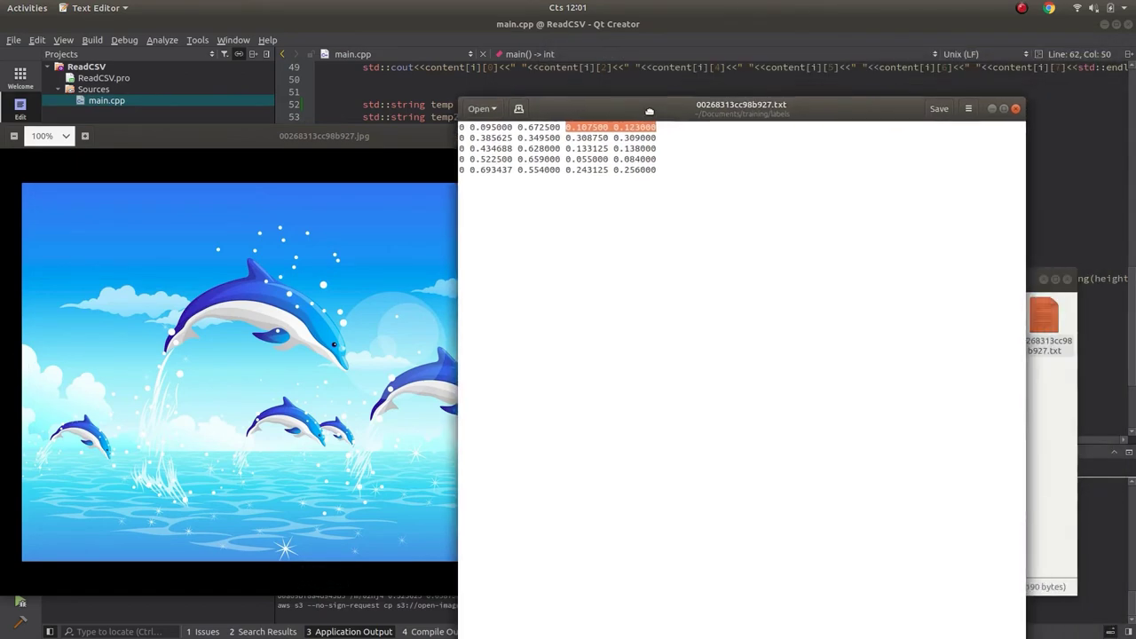
pyautogui.click(1016, 110)
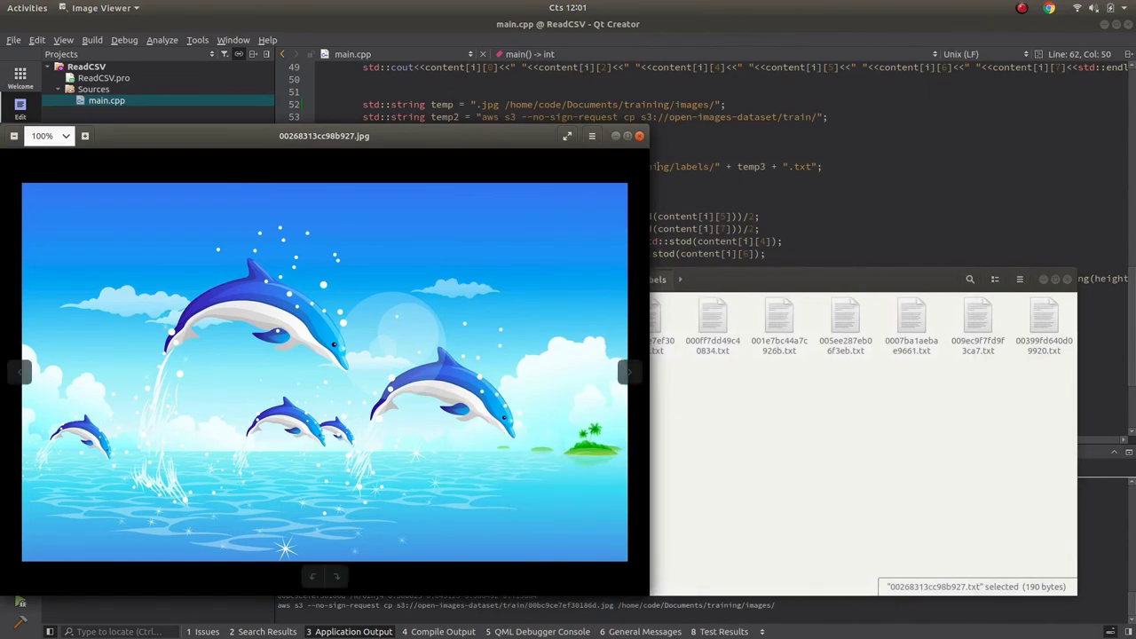
pyautogui.click(641, 137)
# - View the downloaded dolphin images in the training/images folder, and return to main.cpp in Qt Creator
pyautogui.click(617, 279)
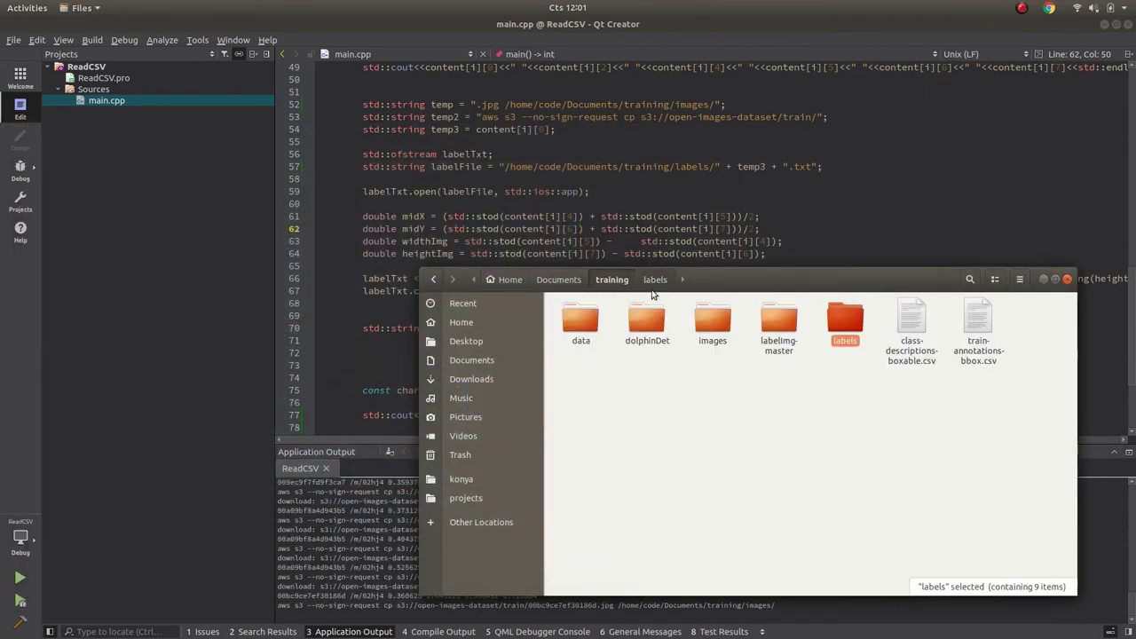
pyautogui.doubleClick(713, 324)
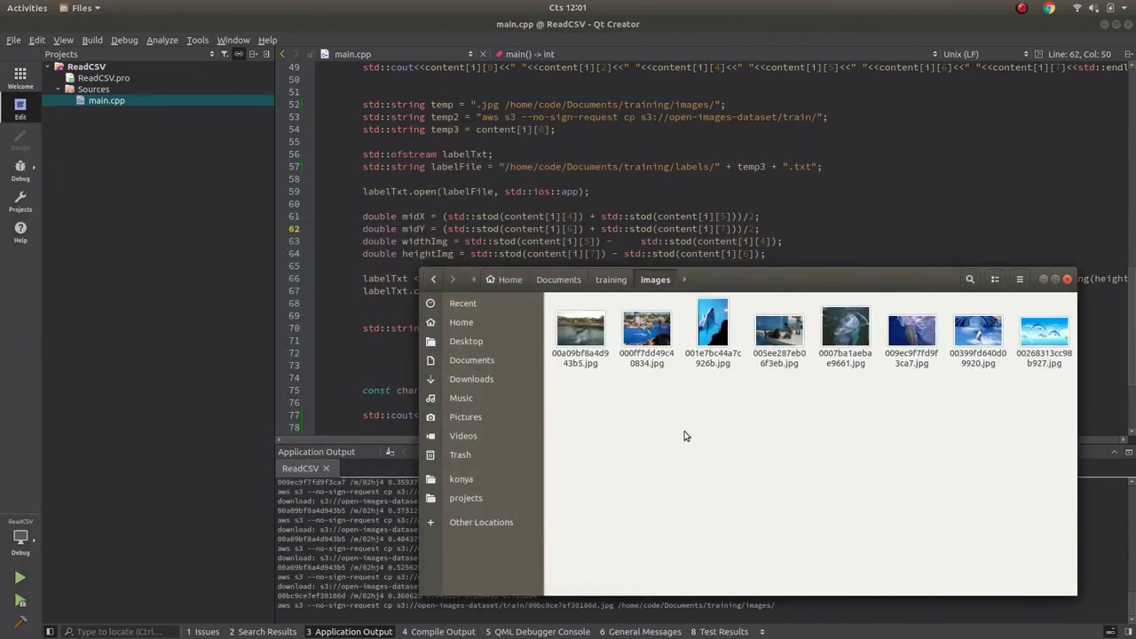
pyautogui.click(1043, 281)
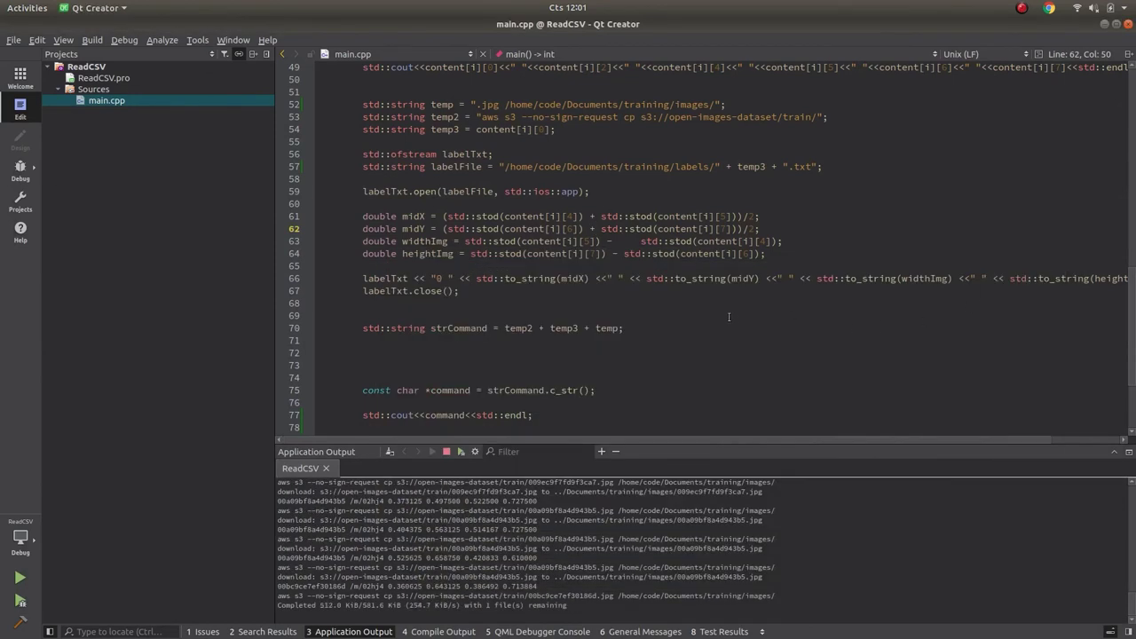
pyautogui.click(626, 342)
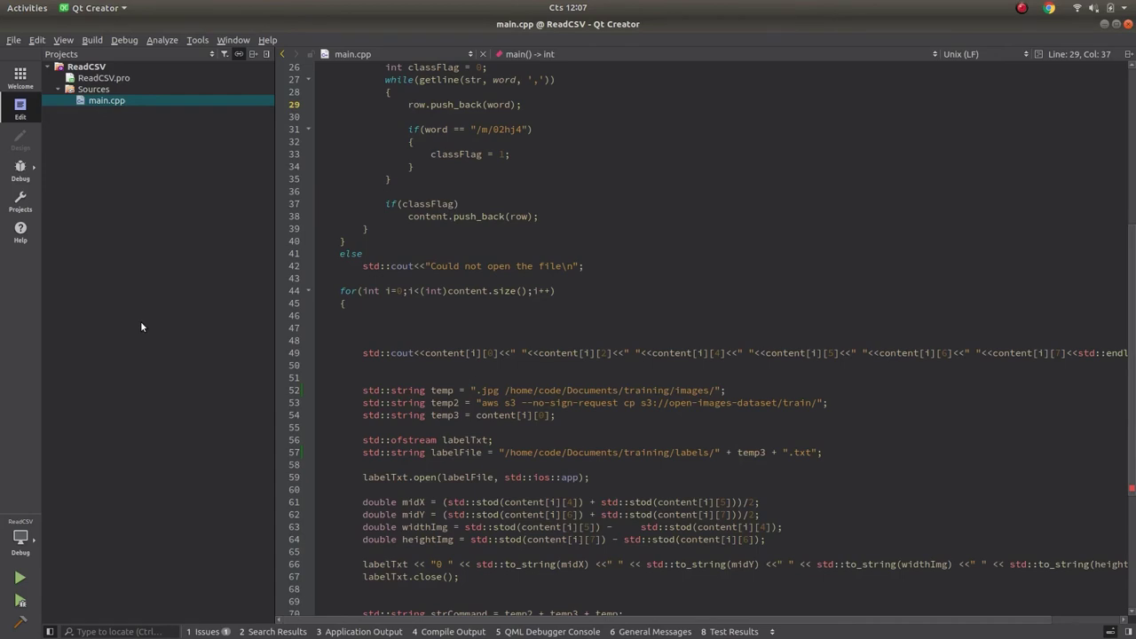
# - Reopen the training folder in the file manager and browse through the downloaded pictures in its images folder
pyautogui.moveTo(1, 193)
pyautogui.click(9, 78)
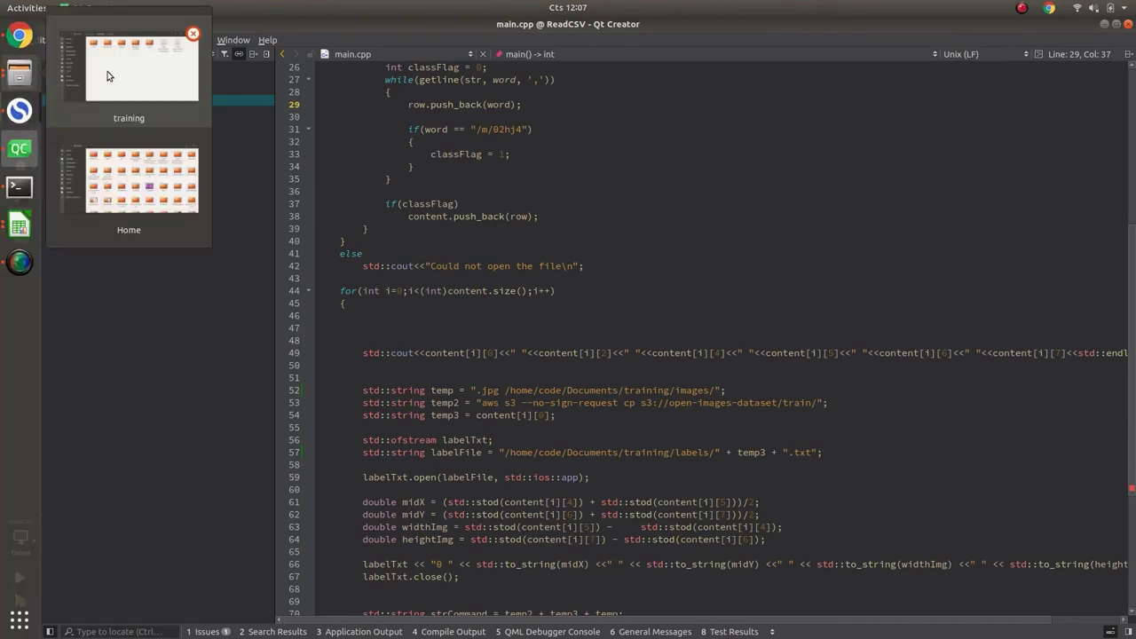
pyautogui.click(108, 76)
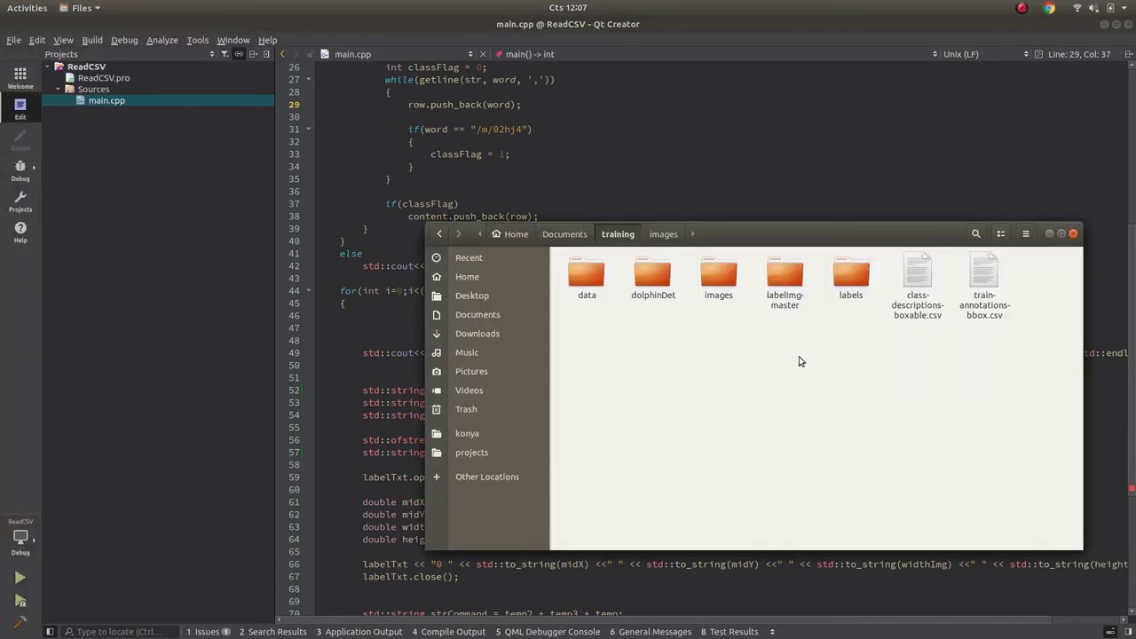
pyautogui.click(719, 277)
pyautogui.doubleClick(723, 285)
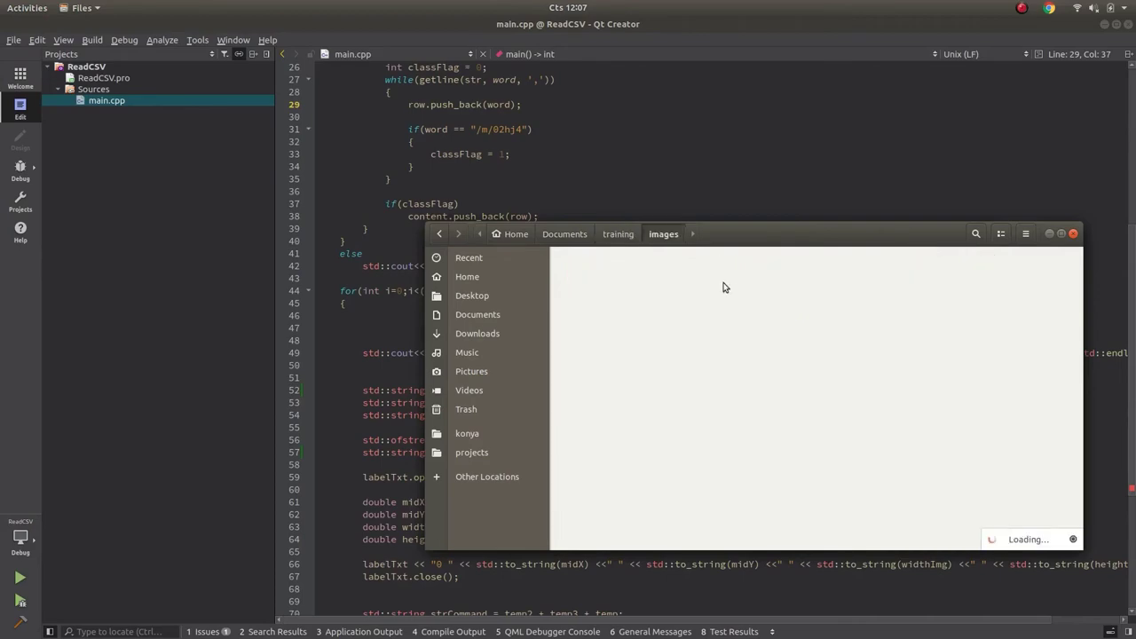
pyautogui.hotkey('ctrl', 'a')
pyautogui.scroll(-2, 790, 321)
pyautogui.scroll(-10, 790, 321)
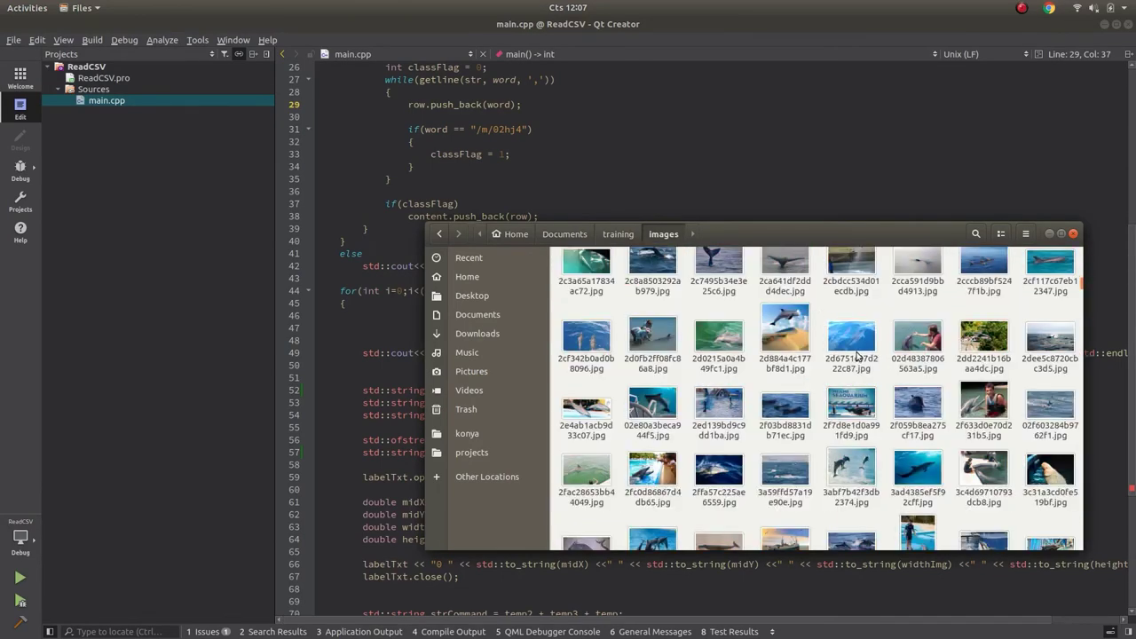
pyautogui.scroll(-3, 856, 355)
# - Open the training/labels folder to view the generated label text files, clearing the selection of all files
pyautogui.click(618, 235)
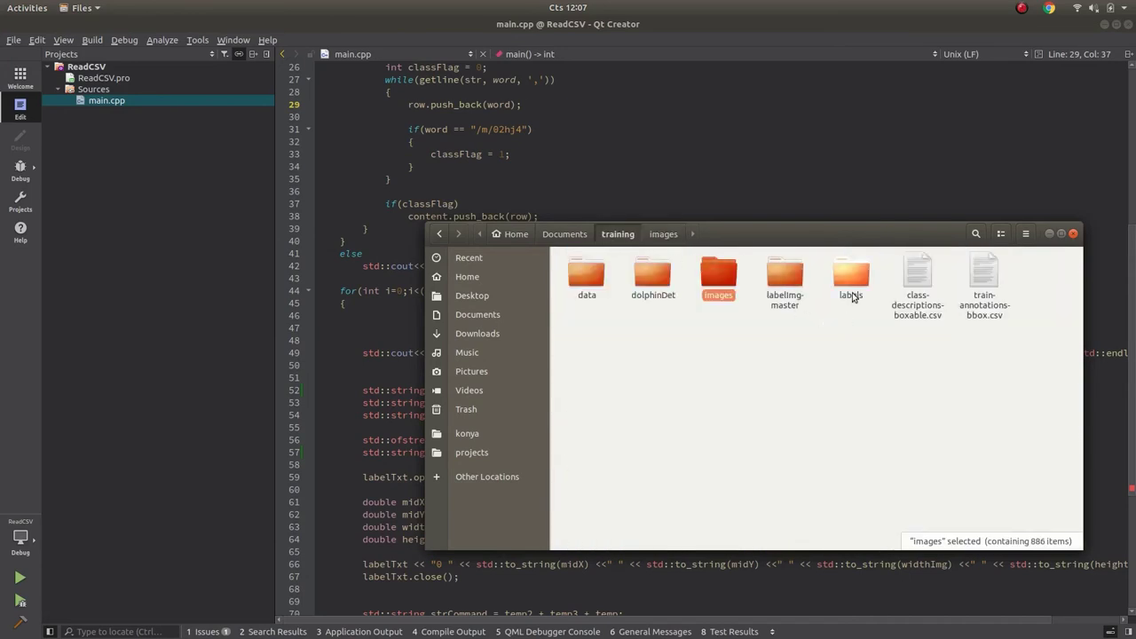
pyautogui.doubleClick(851, 280)
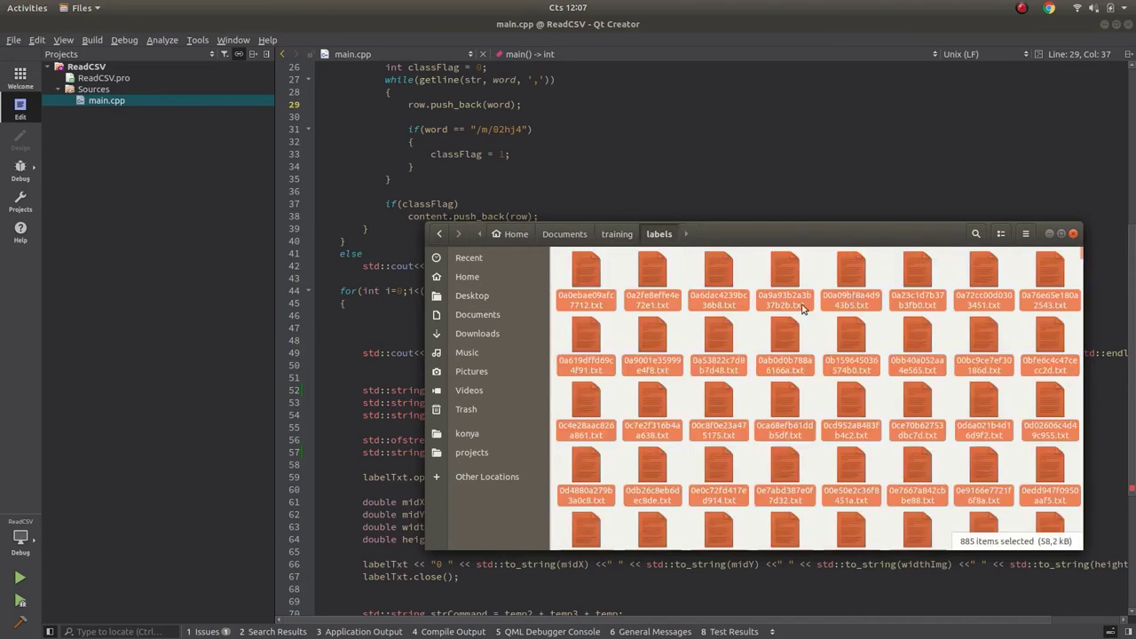
pyautogui.click(749, 333)
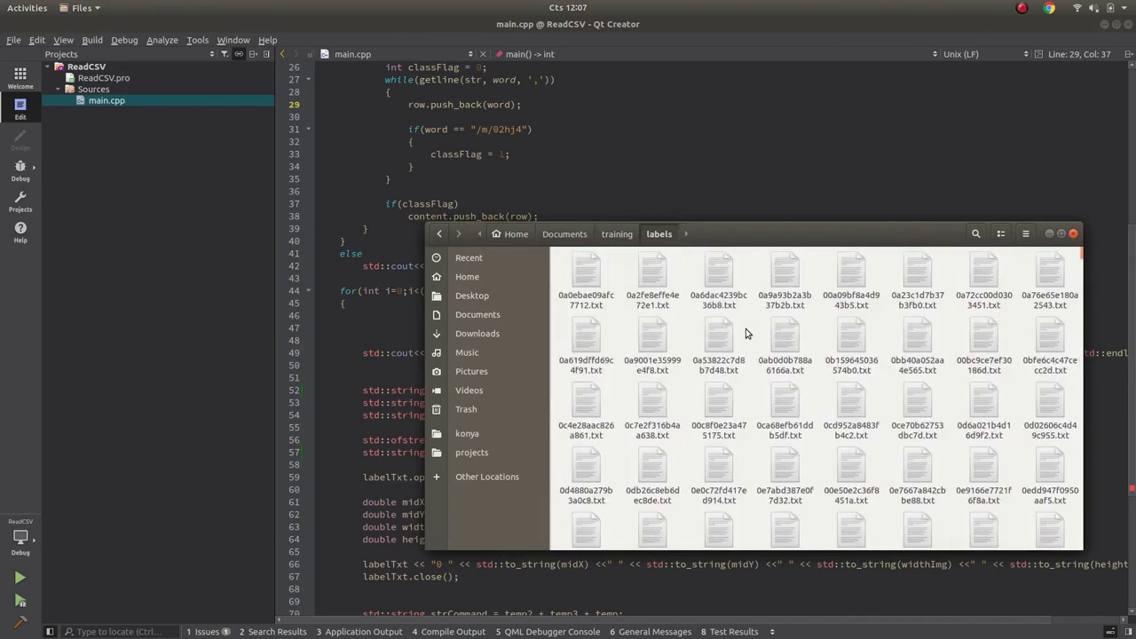
# - Return to the training folder and check the item count in the images folder's properties
pyautogui.click(614, 234)
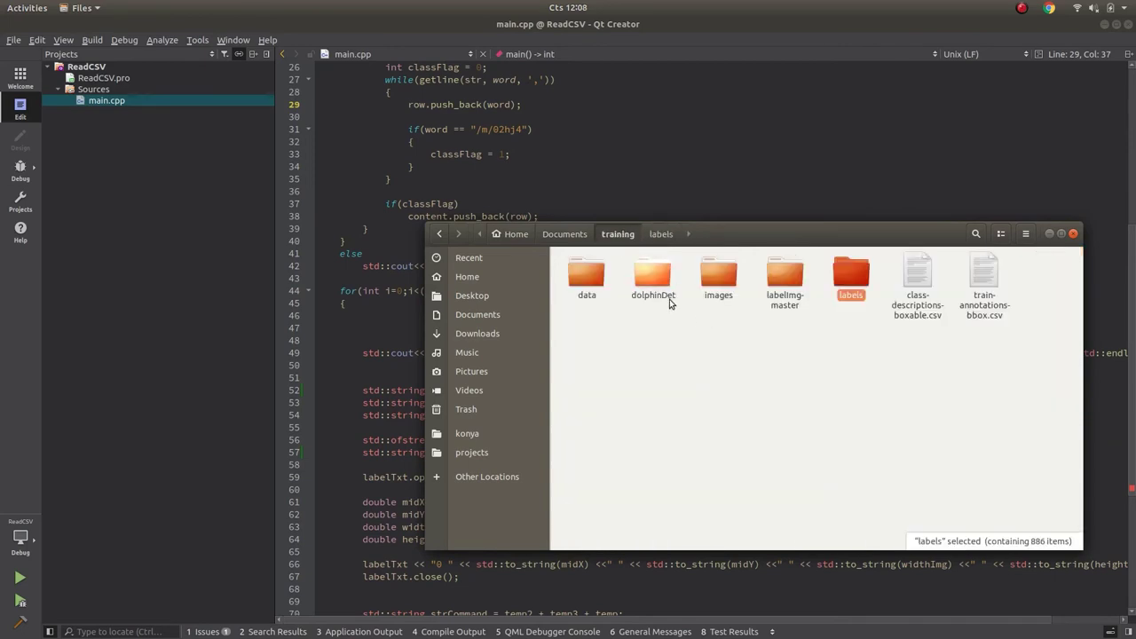
pyautogui.click(721, 283)
pyautogui.rightClick(727, 288)
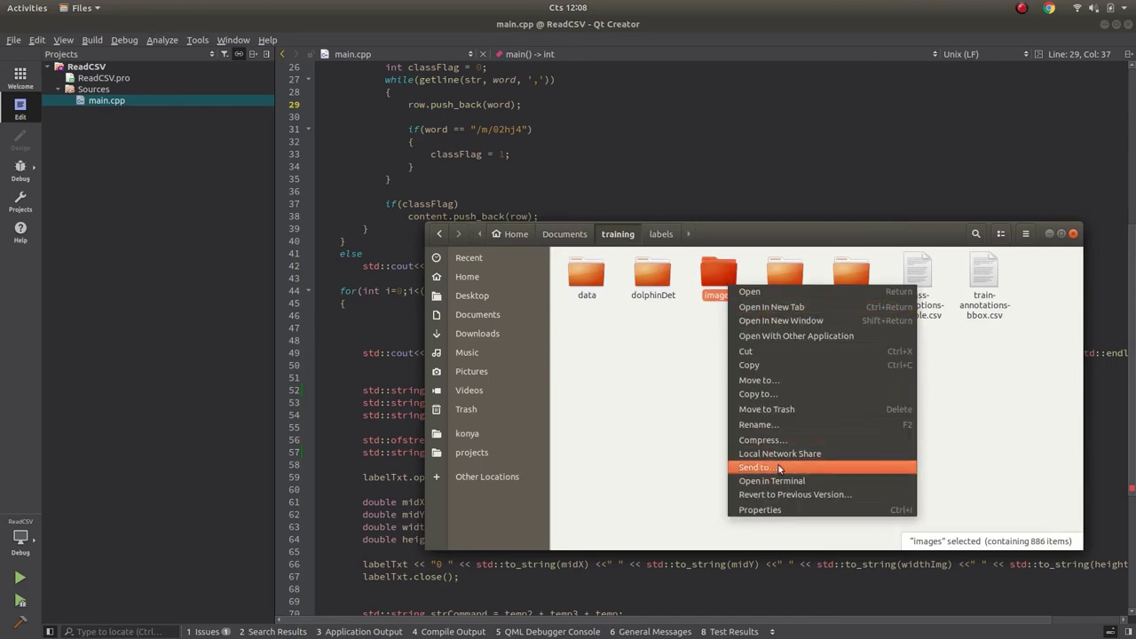
pyautogui.click(794, 512)
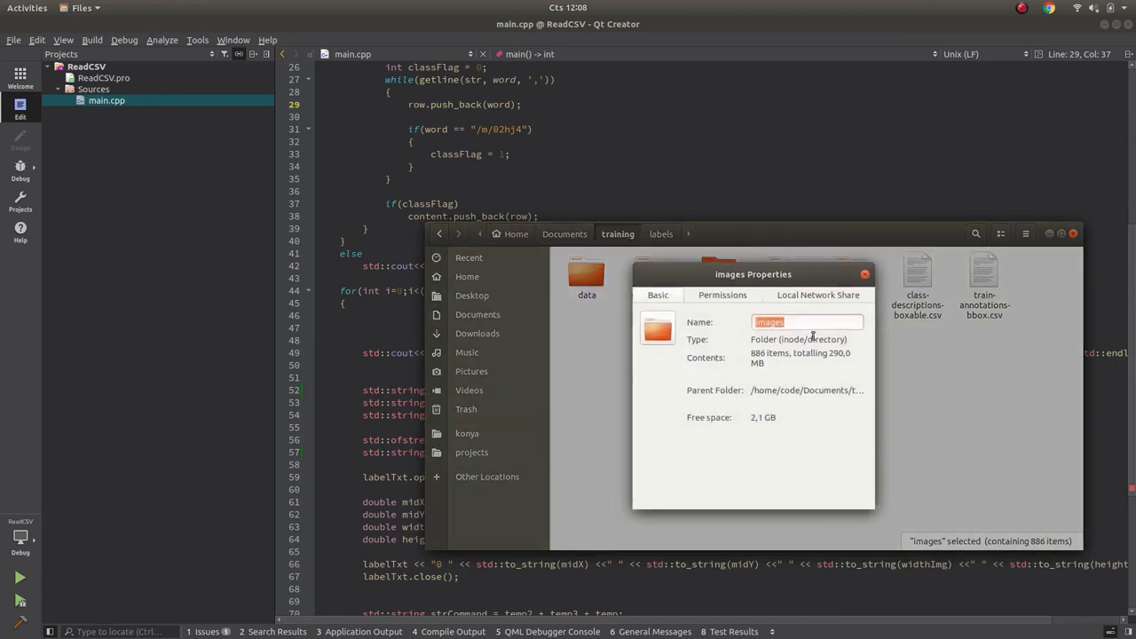
pyautogui.click(864, 274)
# - Highlight the item count in the labels folder's properties, and put the file manager away
pyautogui.rightClick(854, 284)
pyautogui.click(912, 511)
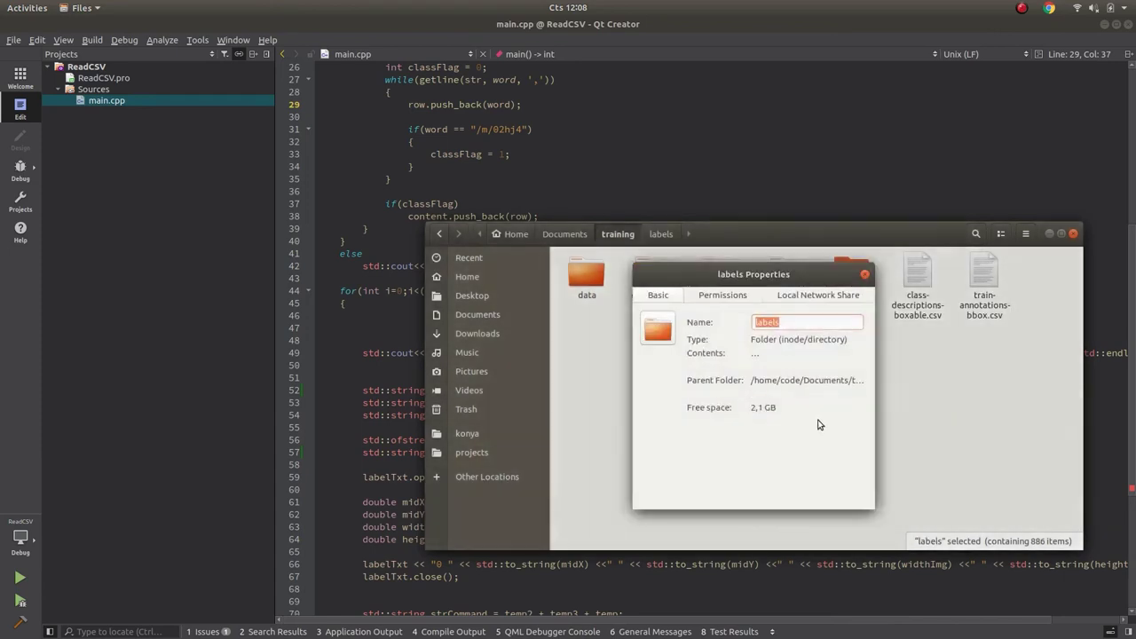
pyautogui.doubleClick(755, 355)
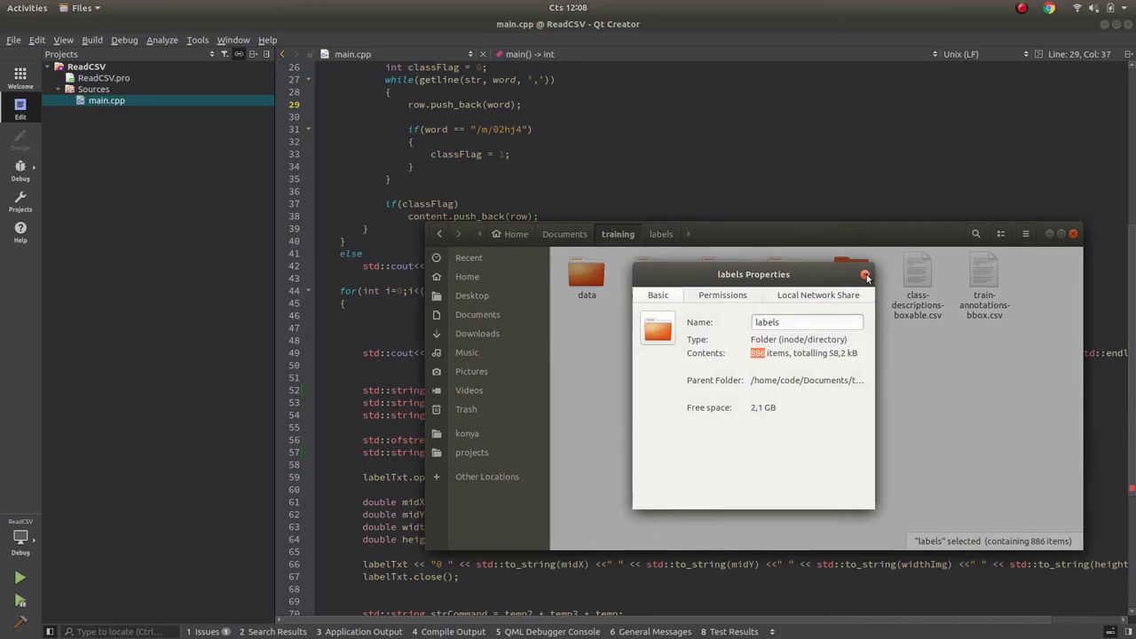
pyautogui.click(865, 276)
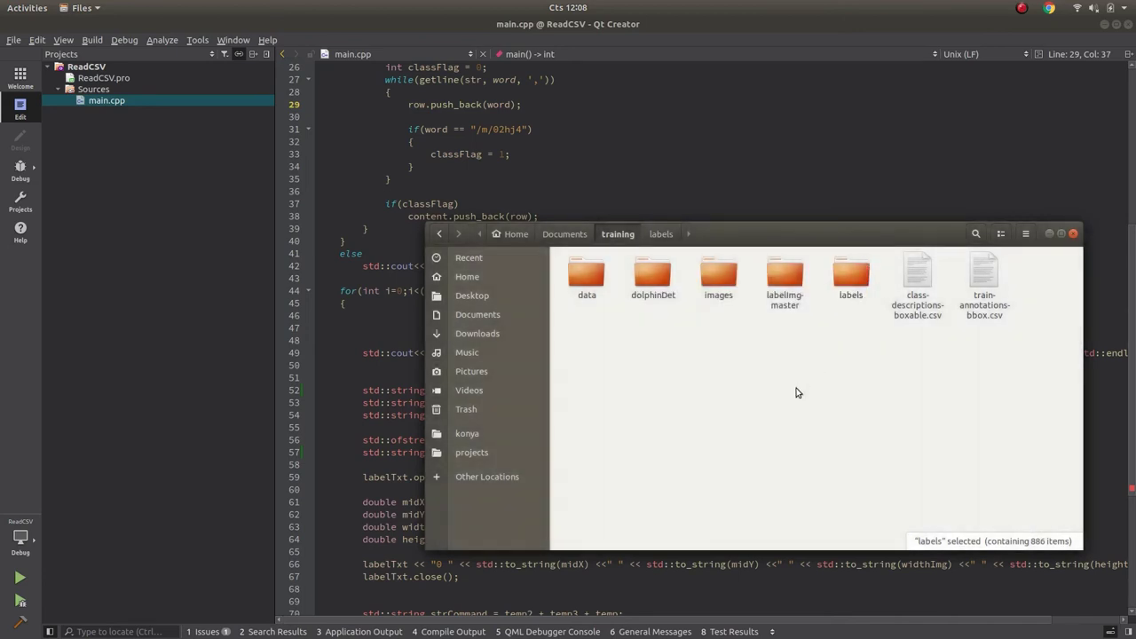
pyautogui.click(1049, 234)
# - Switch to Chrome to view the Open Images Dataset V6 visualizer page, and return to the code
pyautogui.scroll(8, 633, 333)
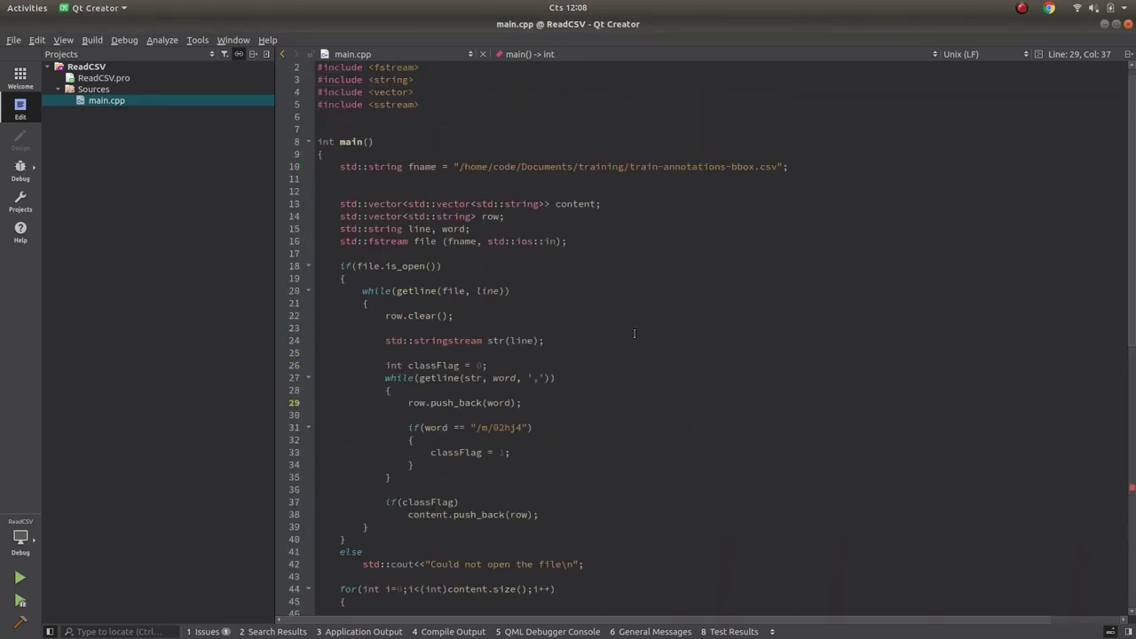
pyautogui.moveTo(2, 147)
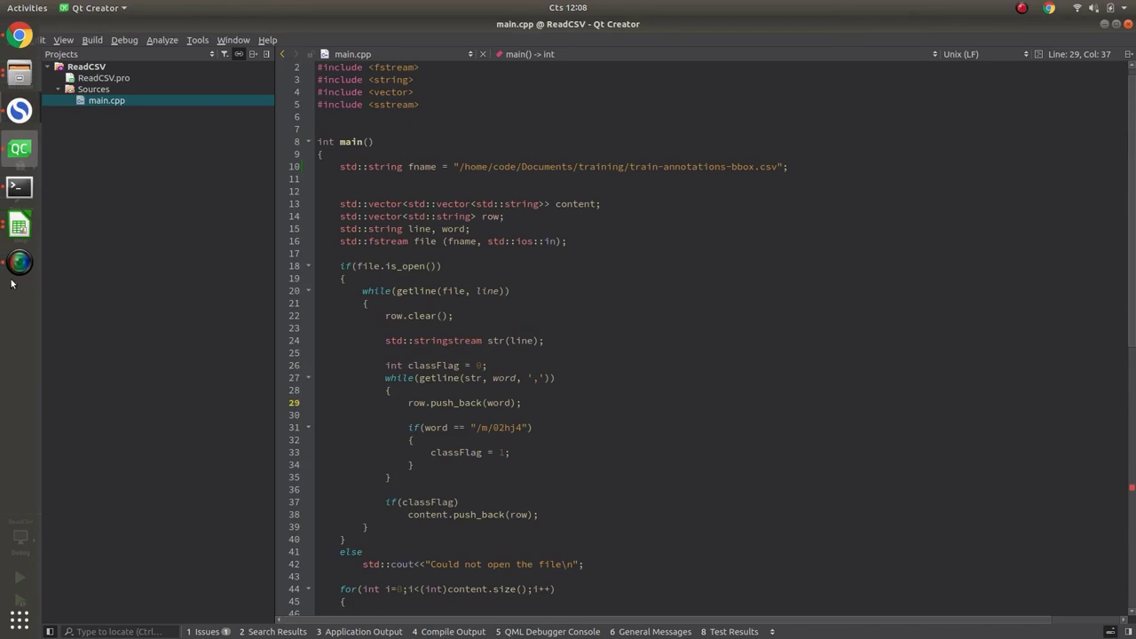
pyautogui.click(19, 225)
pyautogui.click(16, 221)
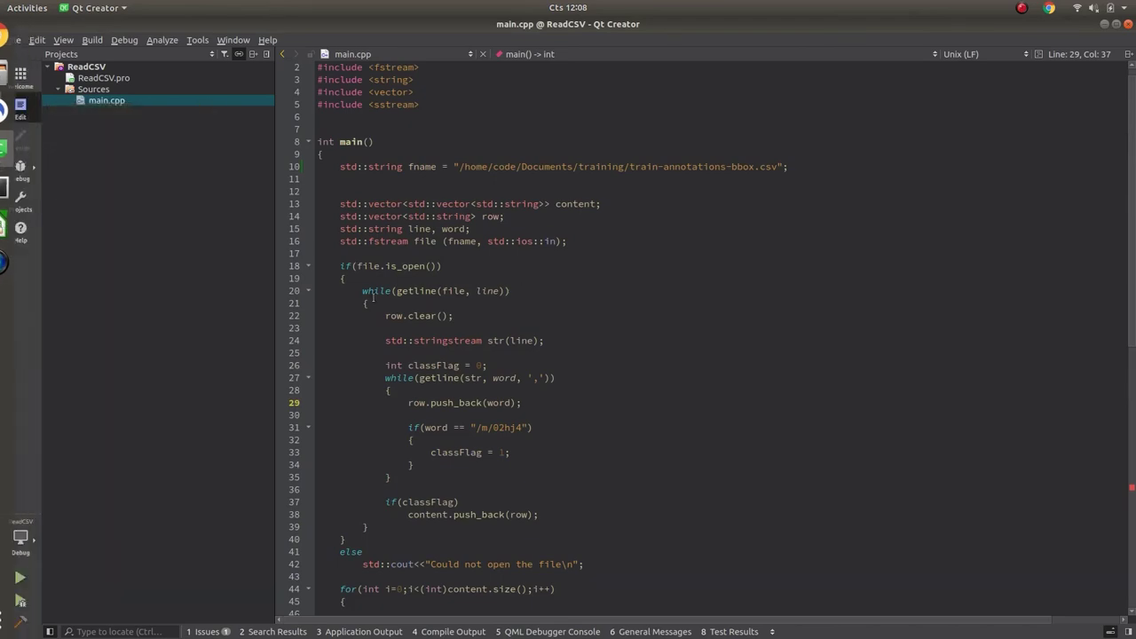
pyautogui.click(20, 36)
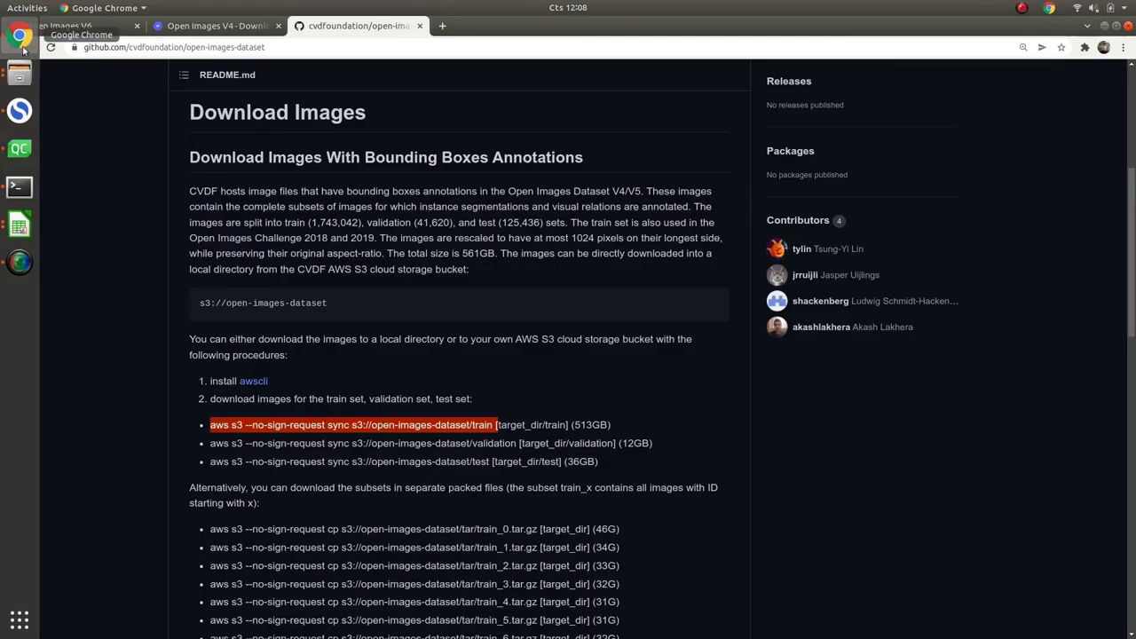
pyautogui.click(66, 27)
pyautogui.click(443, 464)
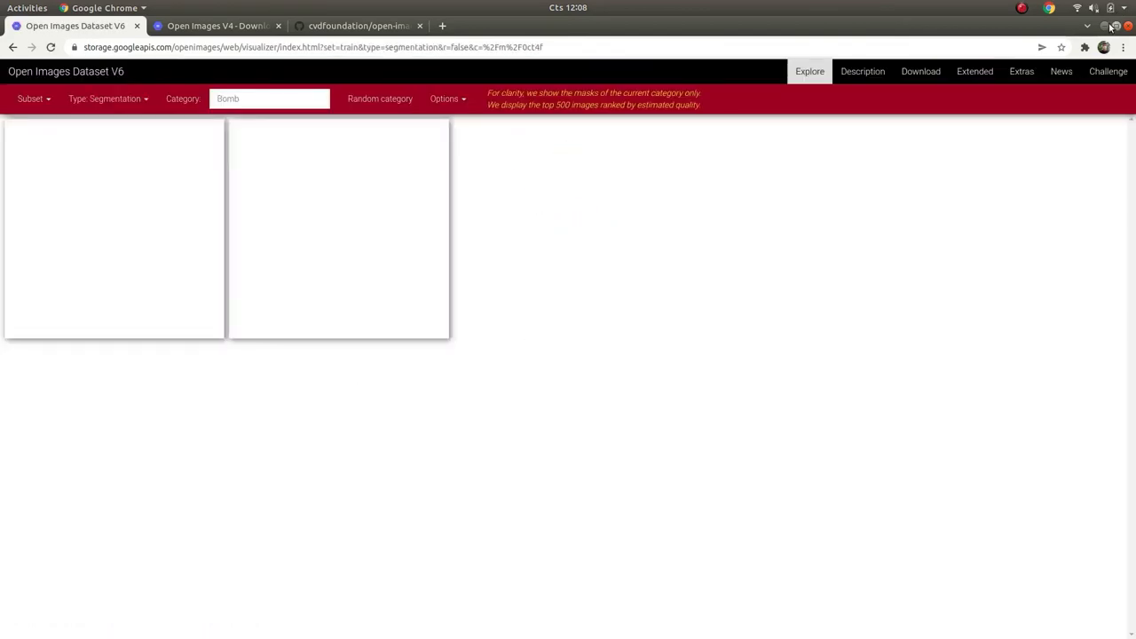
pyautogui.click(1105, 26)
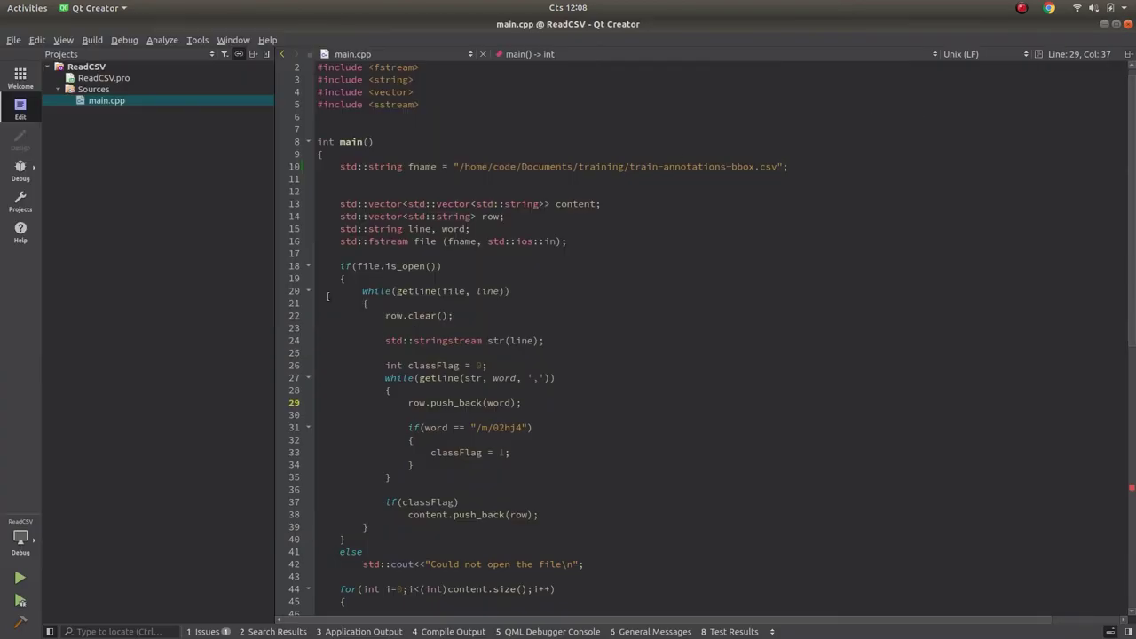
# - Switch to class-descriptions-boxable.csv in LibreOffice Calc and select the class ID of Food, /m/02wbm, returning to the code
pyautogui.click(18, 227)
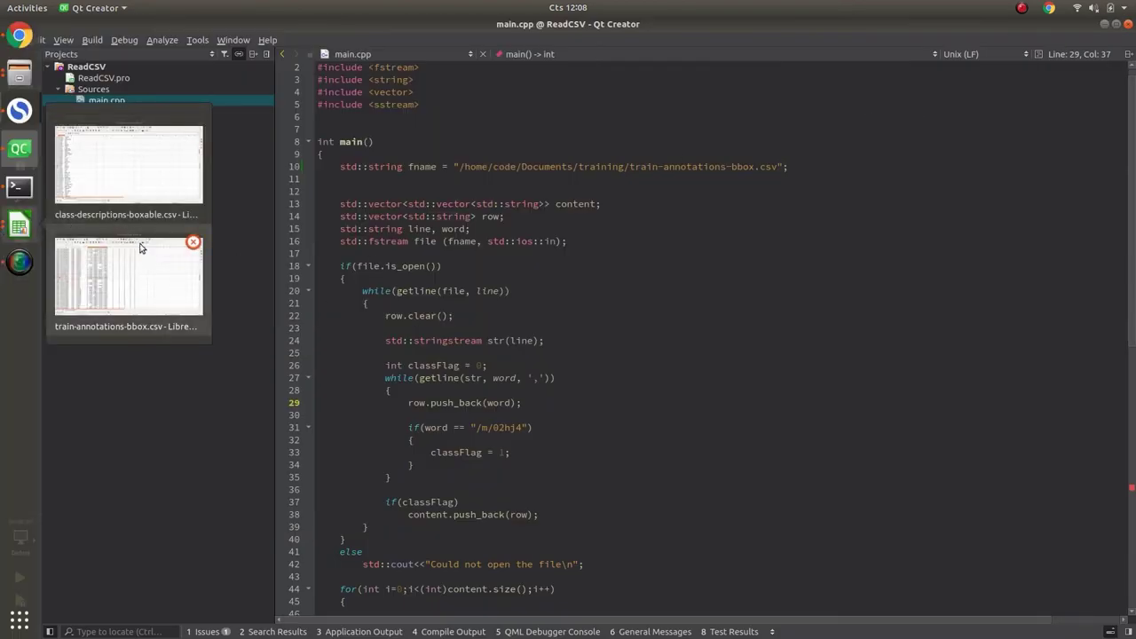
pyautogui.click(111, 192)
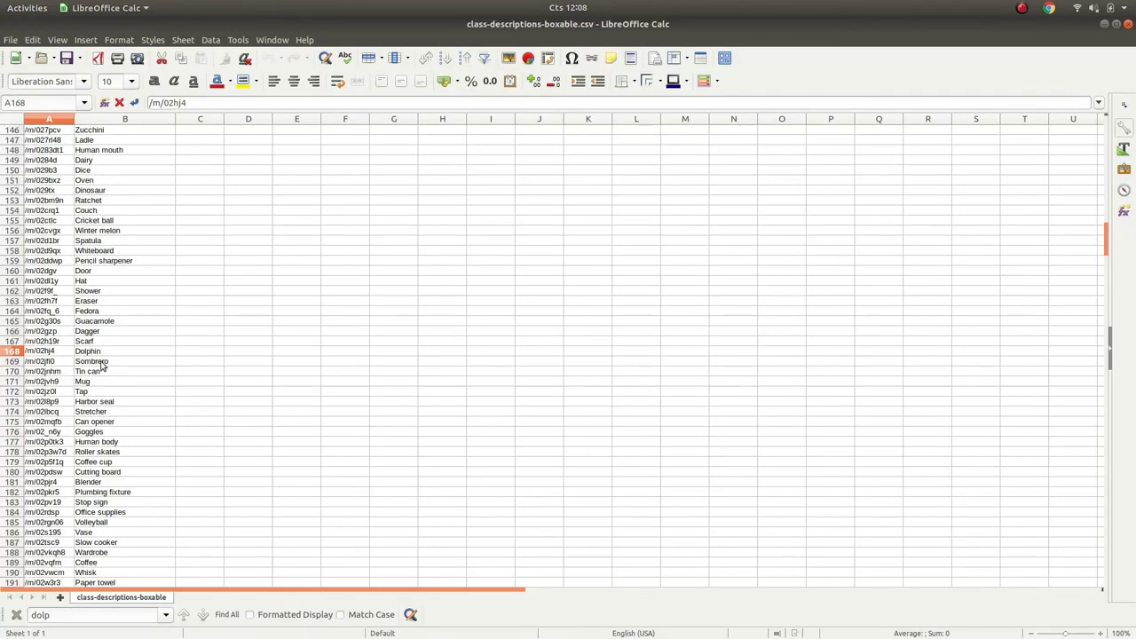
pyautogui.scroll(-3, 102, 369)
pyautogui.scroll(-3, 116, 401)
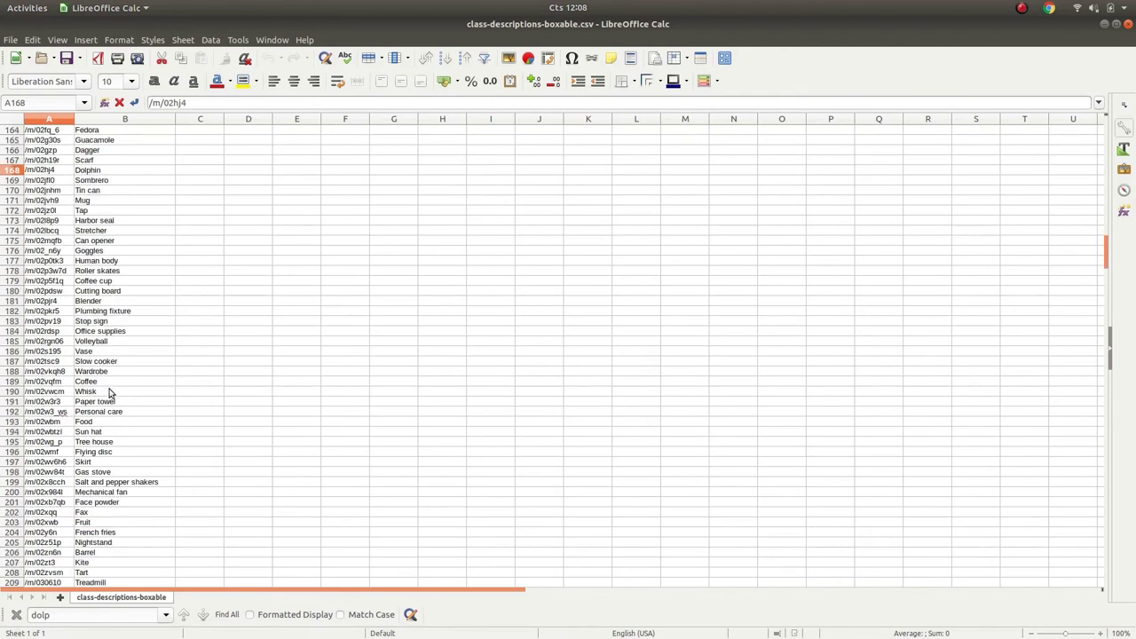
pyautogui.click(59, 421)
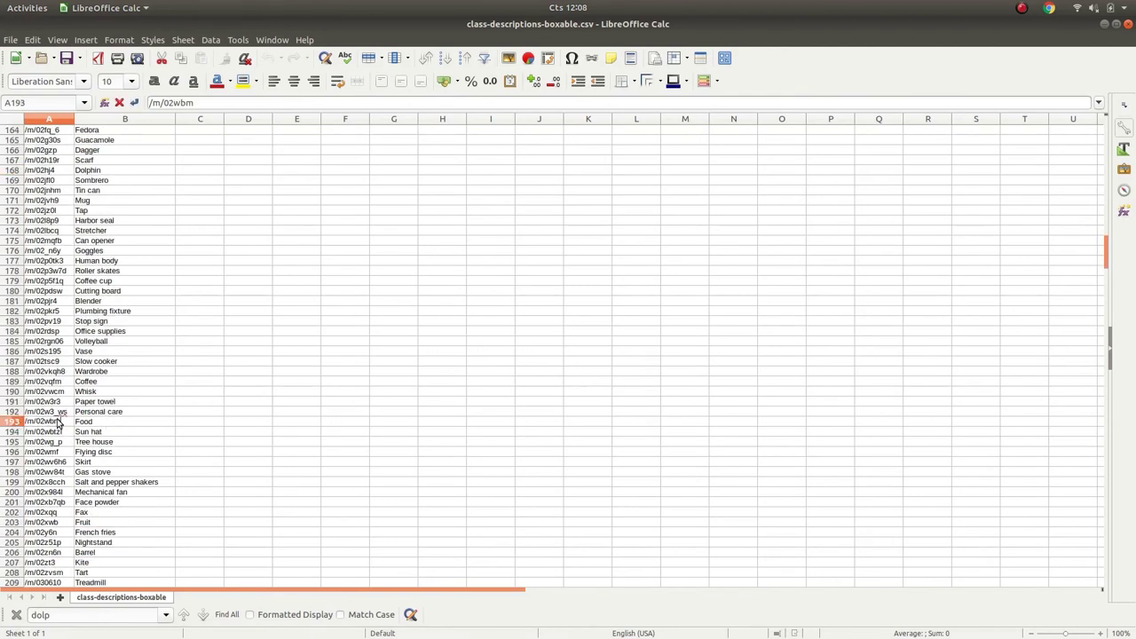
pyautogui.doubleClick(46, 418)
pyautogui.click(1105, 27)
# - Highlight the class ID /m/02hj4 in the word comparison on line 31 of main.cpp
pyautogui.scroll(-3, 476, 315)
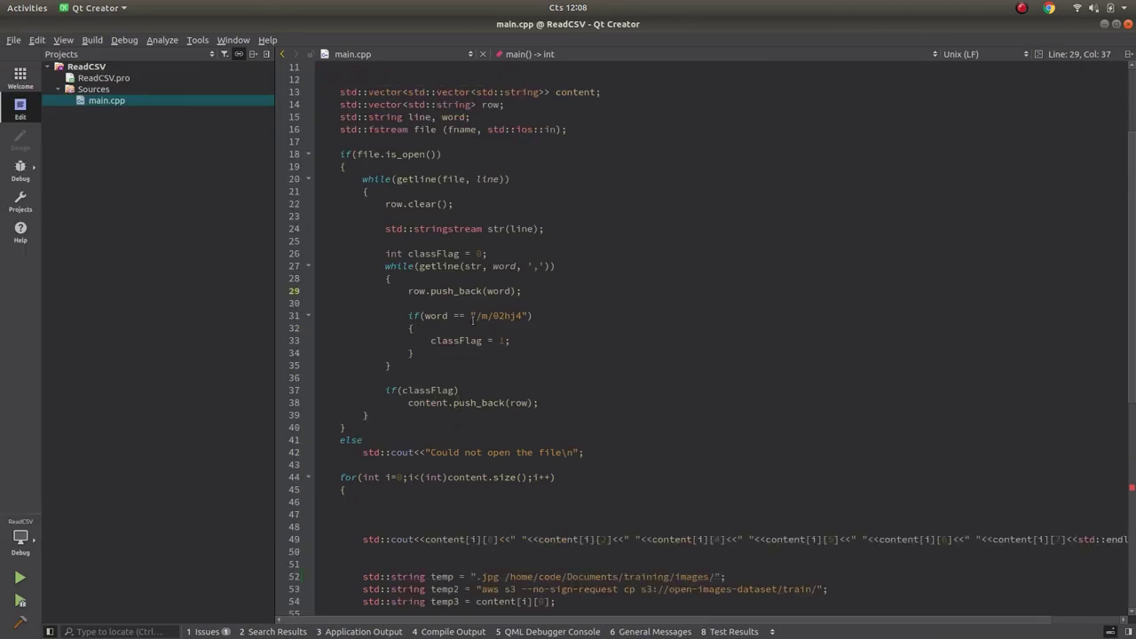
pyautogui.click(476, 315)
pyautogui.moveTo(476, 315); pyautogui.dragTo(523, 315)
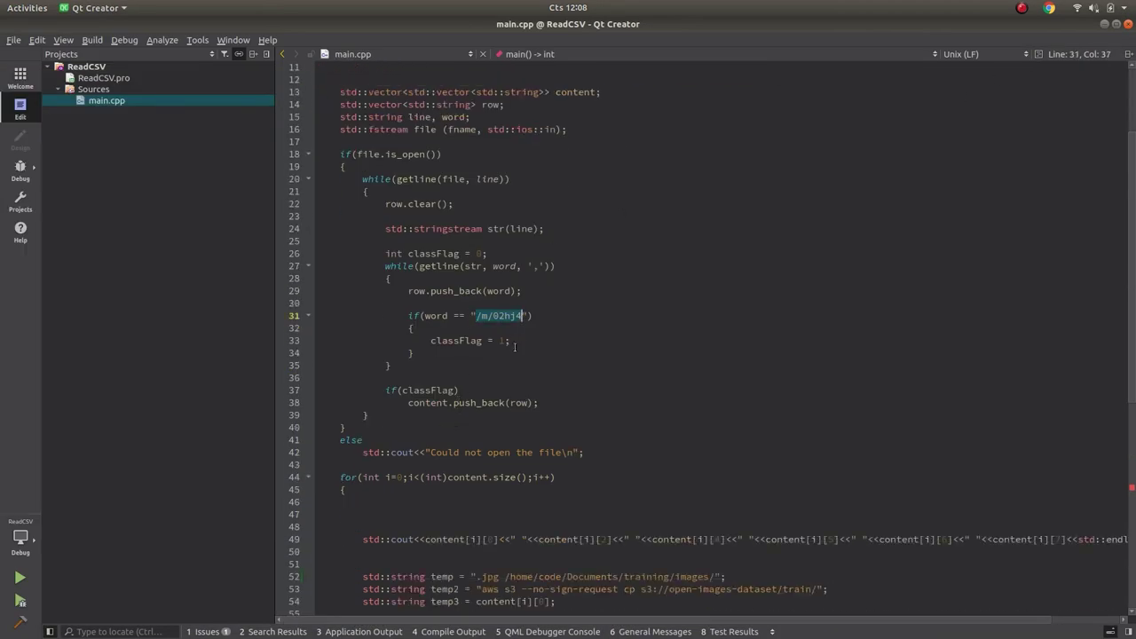
# - Highlight the image download path /home/code/Documents/training/images/ in the temp string on line 52, including its images folder name
pyautogui.scroll(-4, 514, 346)
pyautogui.moveTo(504, 429); pyautogui.dragTo(710, 429)
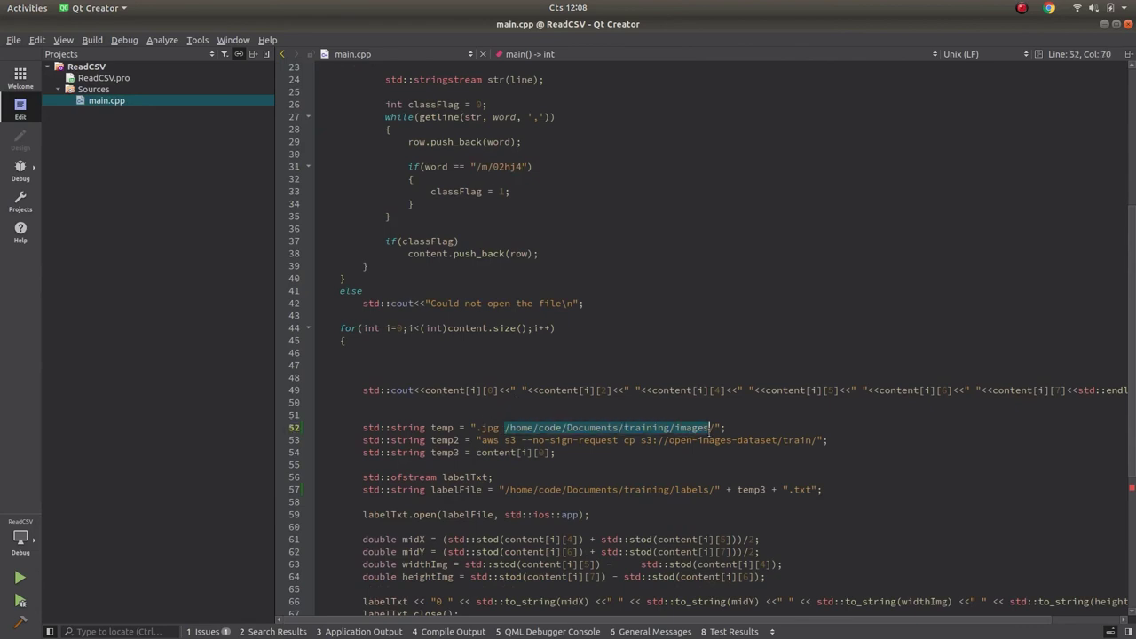
pyautogui.doubleClick(684, 427)
pyautogui.moveTo(561, 428); pyautogui.dragTo(710, 423)
pyautogui.doubleClick(695, 428)
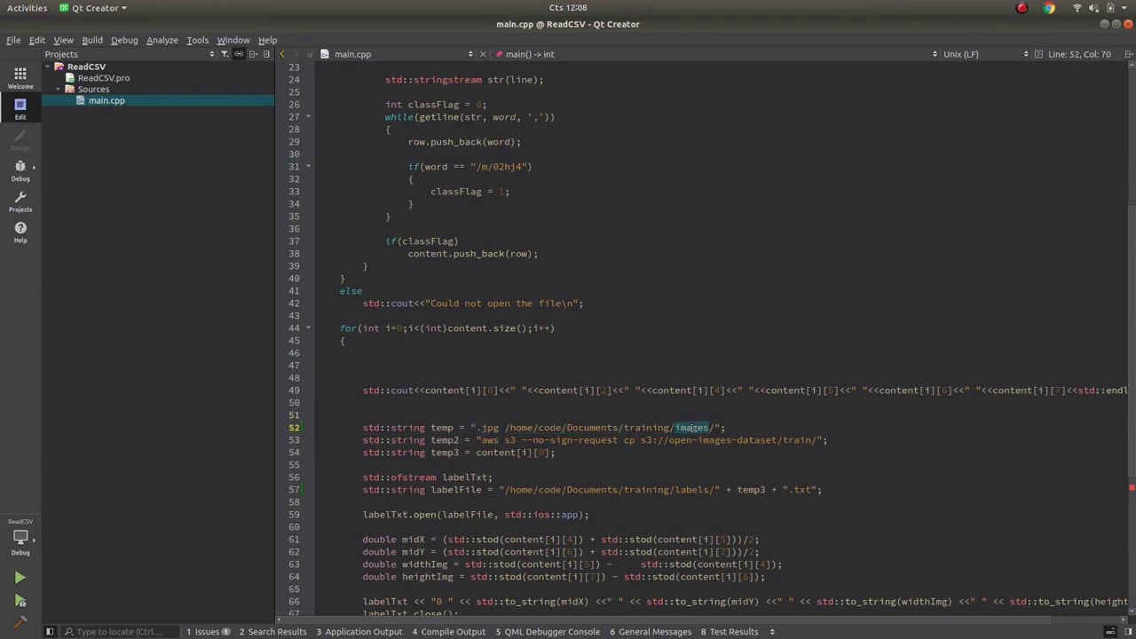
pyautogui.moveTo(504, 428); pyautogui.dragTo(825, 441)
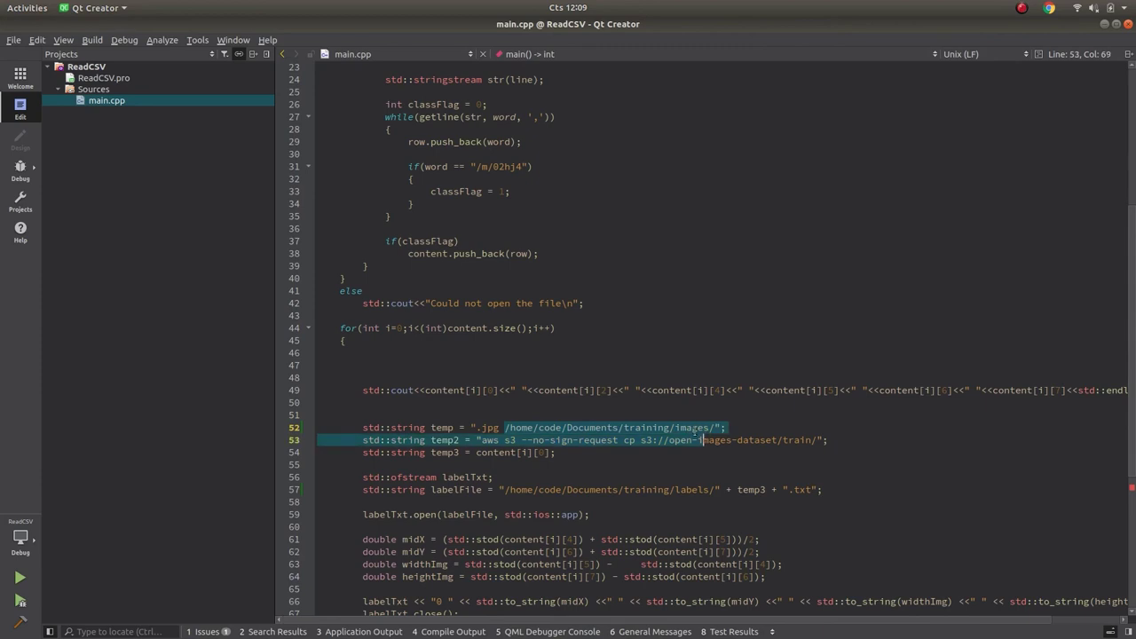
# - Highlight the label output path /home/code/Documents/training/labels in the labelFile string on line 57 of main.cpp
pyautogui.click(657, 428)
pyautogui.scroll(-2, 611, 432)
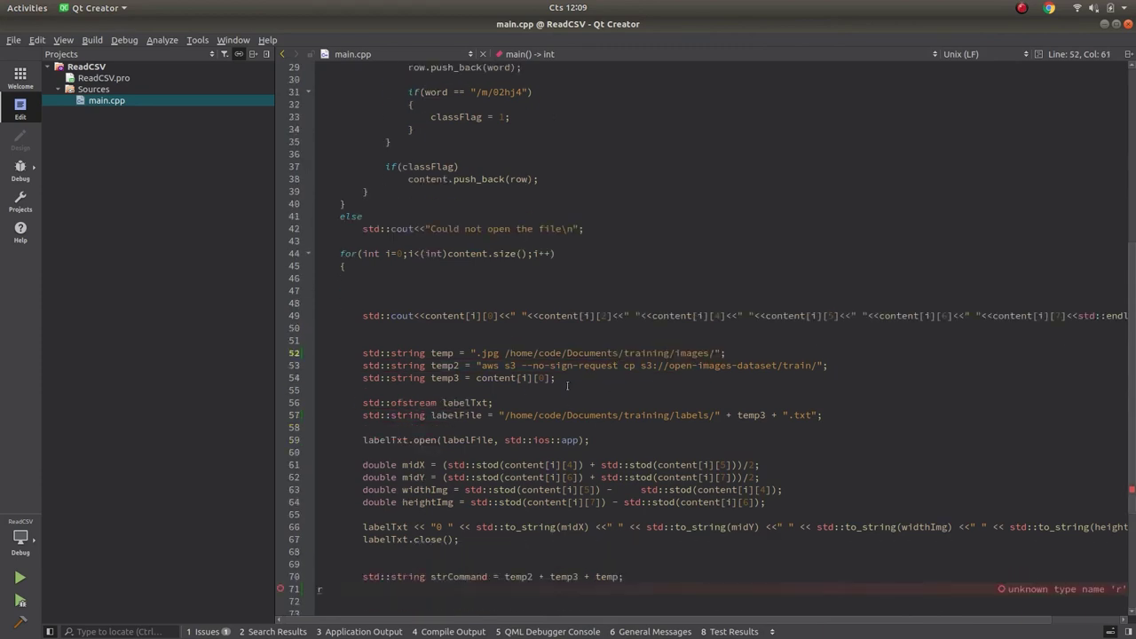
pyautogui.moveTo(505, 415); pyautogui.dragTo(710, 417)
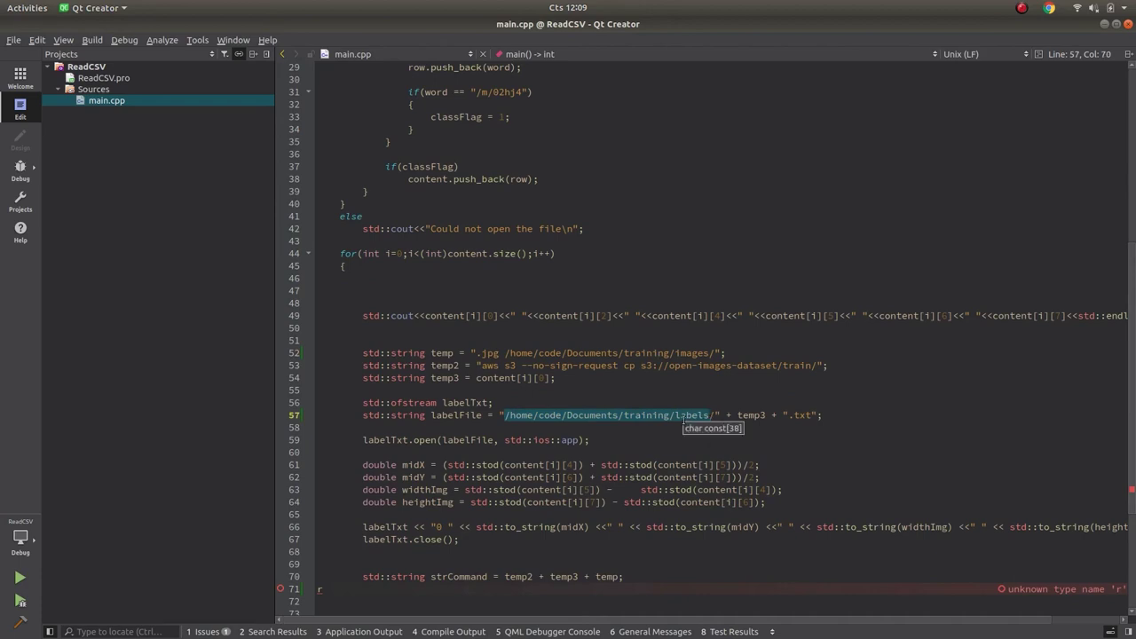
# - Highlight the annotations file path /home/code/Documents/training/train-annotations-bbox.csv in the fname string on line 10
pyautogui.scroll(-5, 711, 440)
pyautogui.scroll(14, 671, 387)
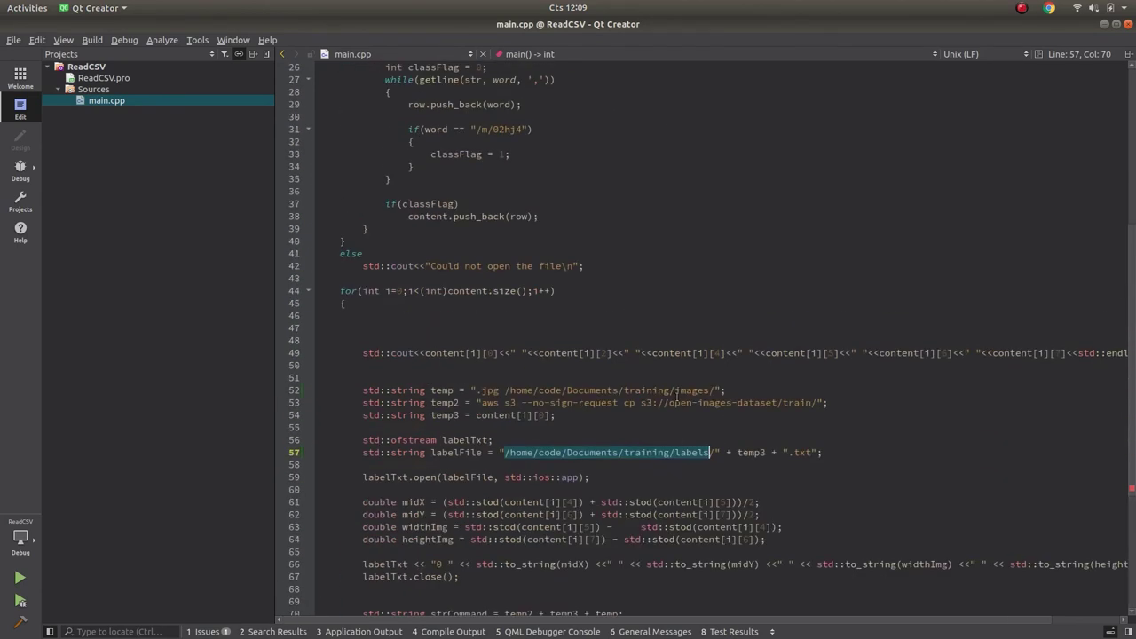
pyautogui.moveTo(454, 181); pyautogui.dragTo(760, 182)
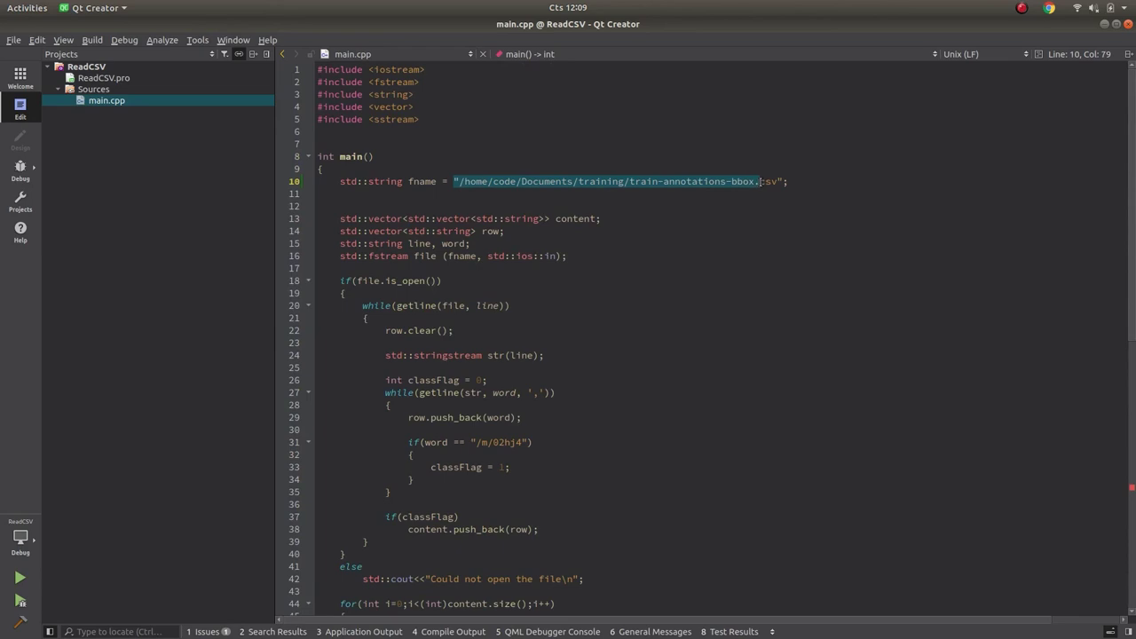
pyautogui.tripleClick(760, 182)
# - Delete the stray letter r on line 71, below the strCommand declaration
pyautogui.scroll(-12, 683, 367)
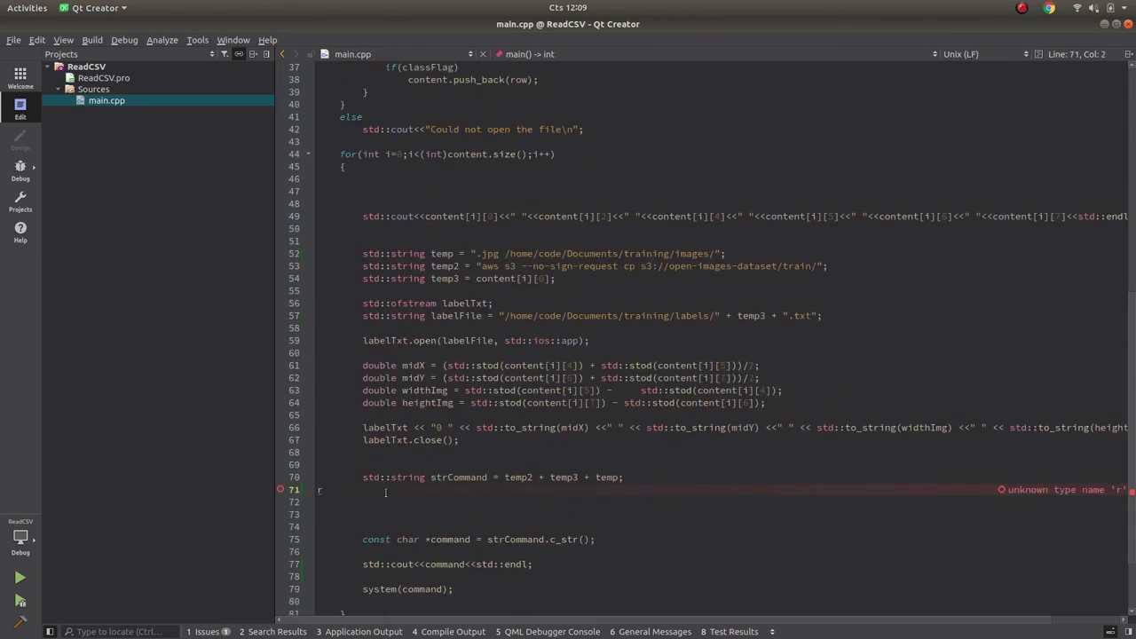
pyautogui.press('BackSpace')
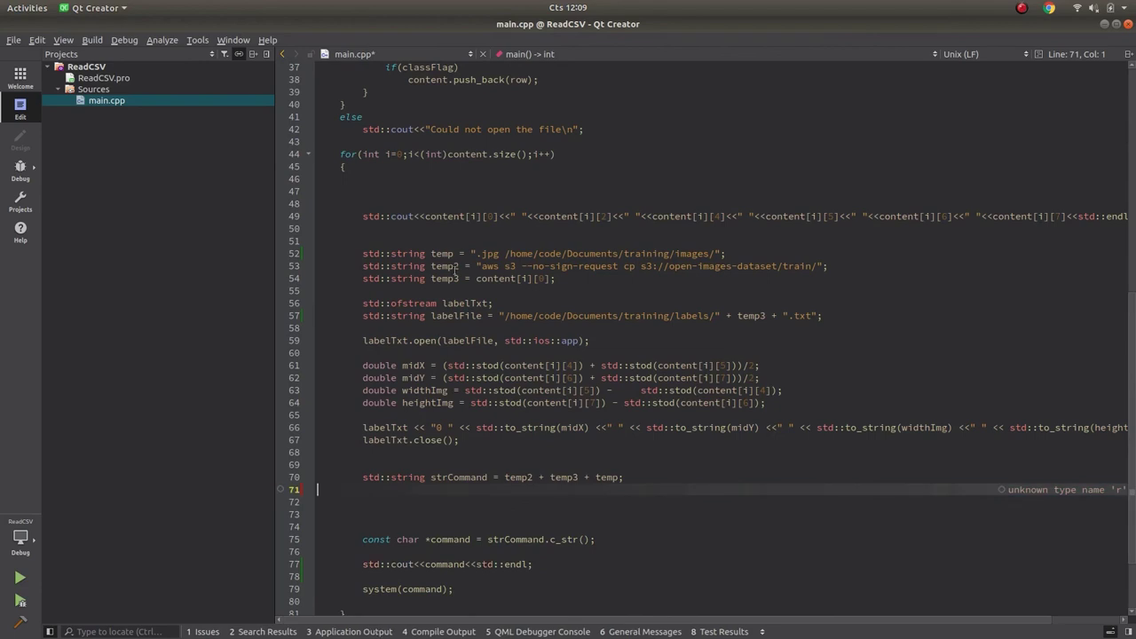
pyautogui.scroll(-3, 608, 239)
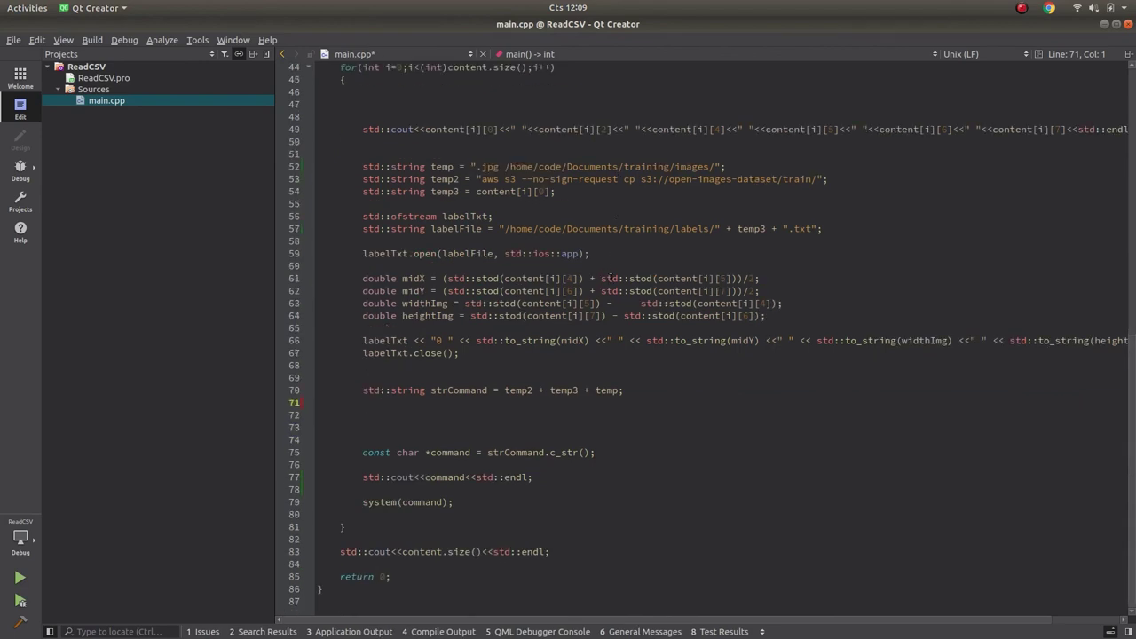
# - Switch to the training folder in Files to point out its images and labels folders, and return to the code in Qt Creator
pyautogui.click(18, 58)
pyautogui.click(96, 68)
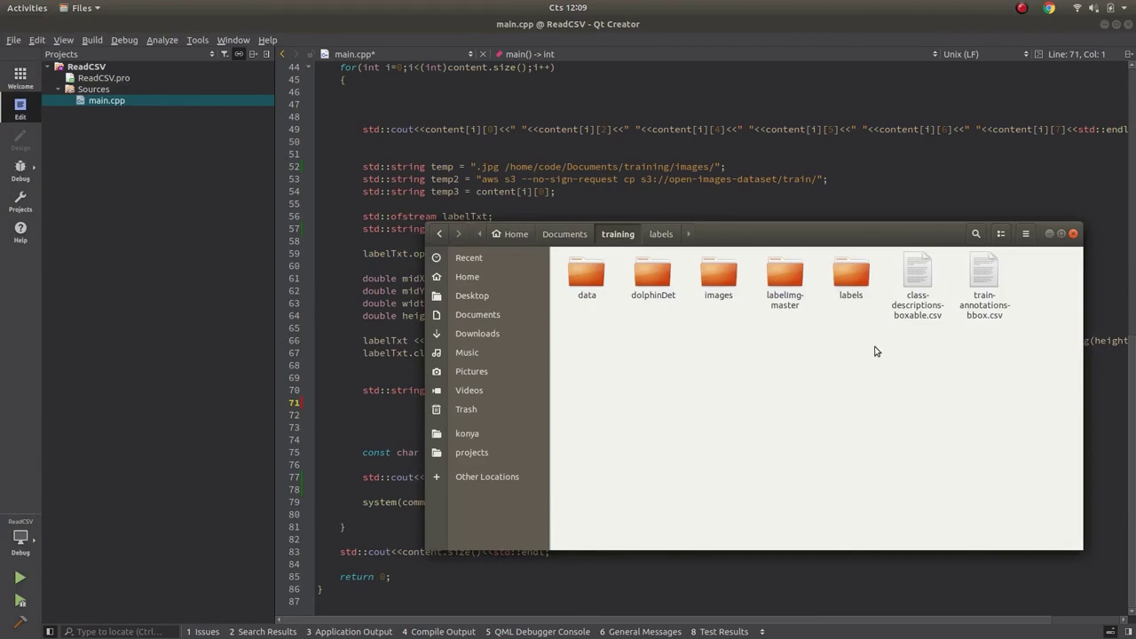
pyautogui.click(857, 283)
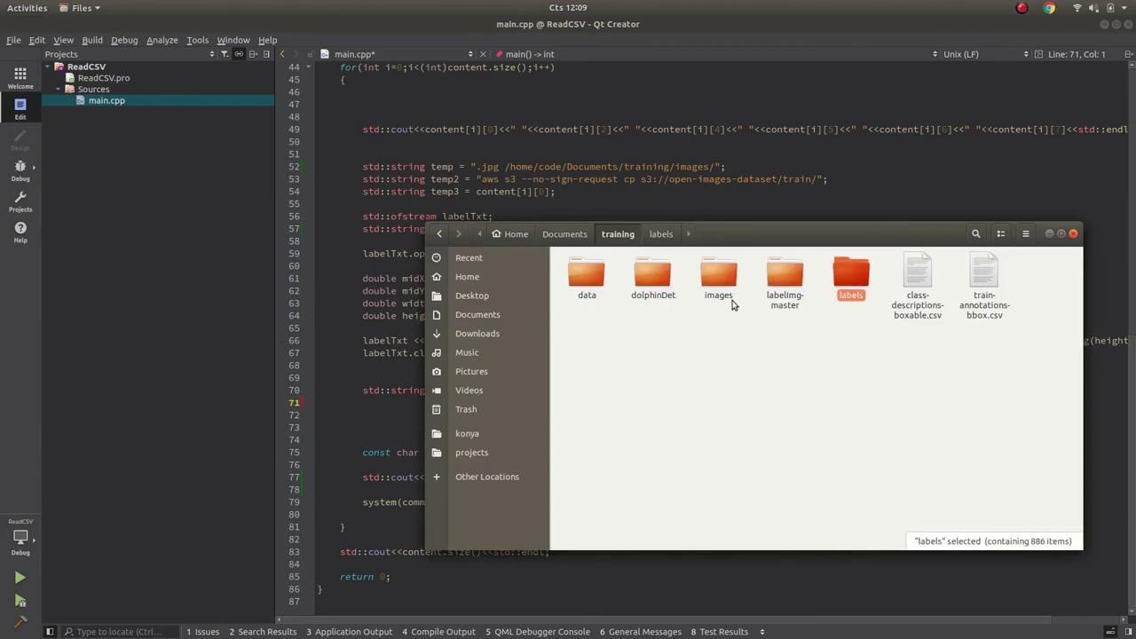
pyautogui.click(732, 329)
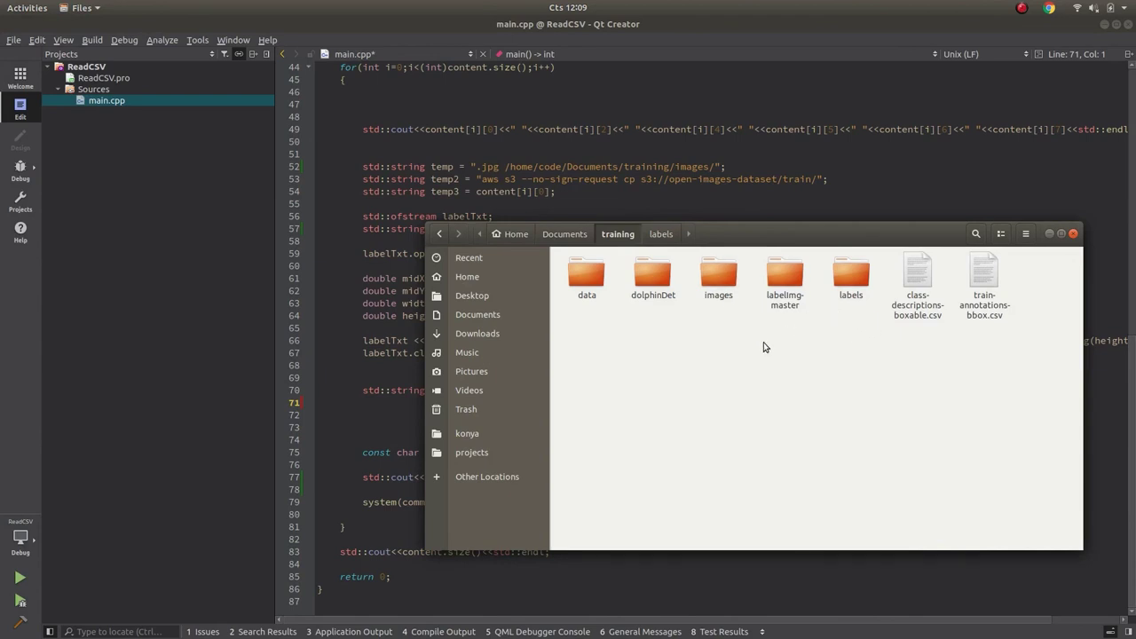
pyautogui.click(707, 303)
pyautogui.click(850, 275)
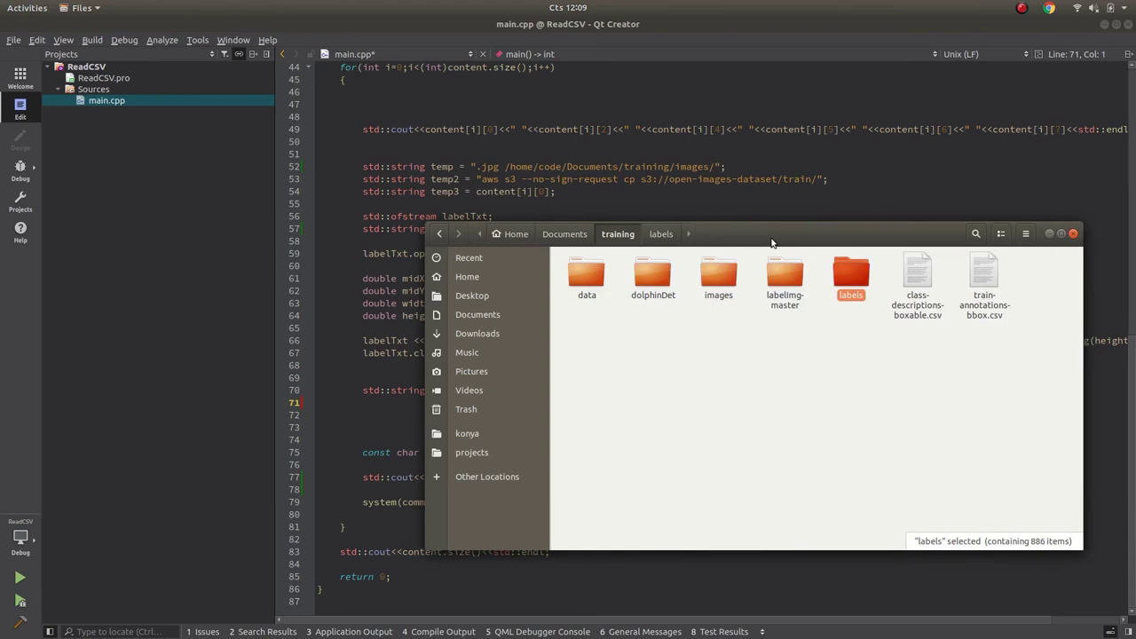
pyautogui.click(754, 405)
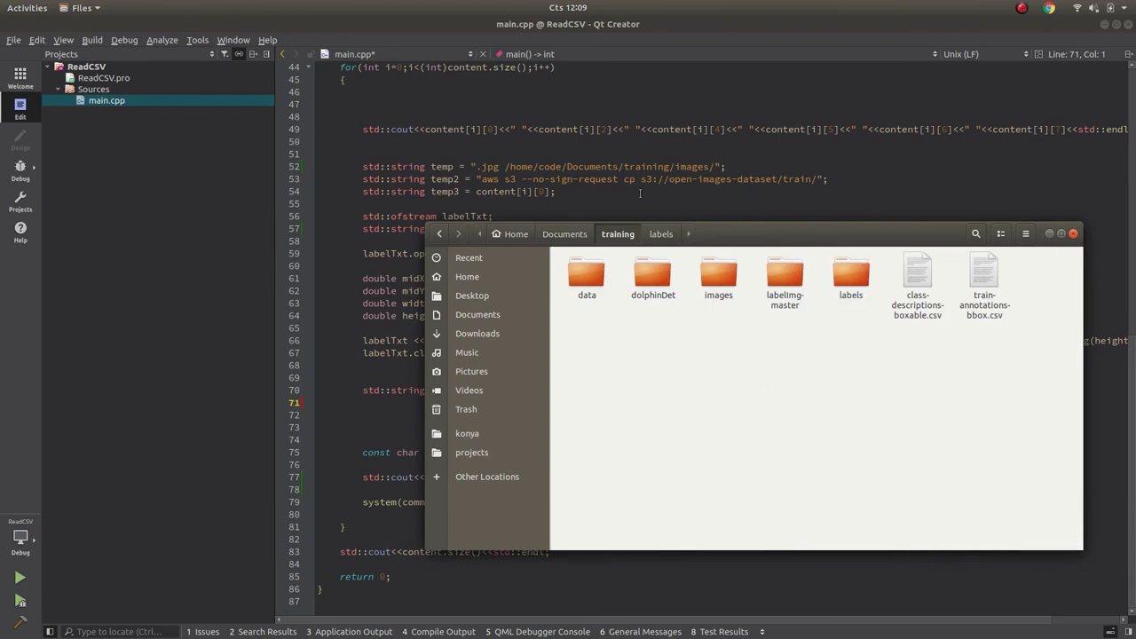
pyautogui.click(639, 192)
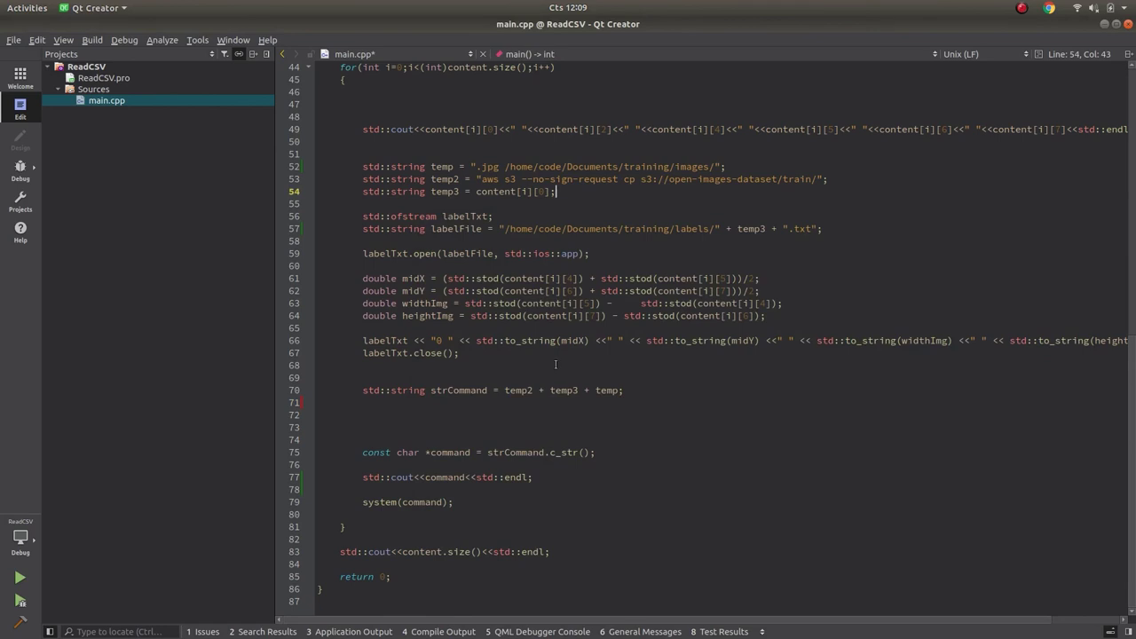